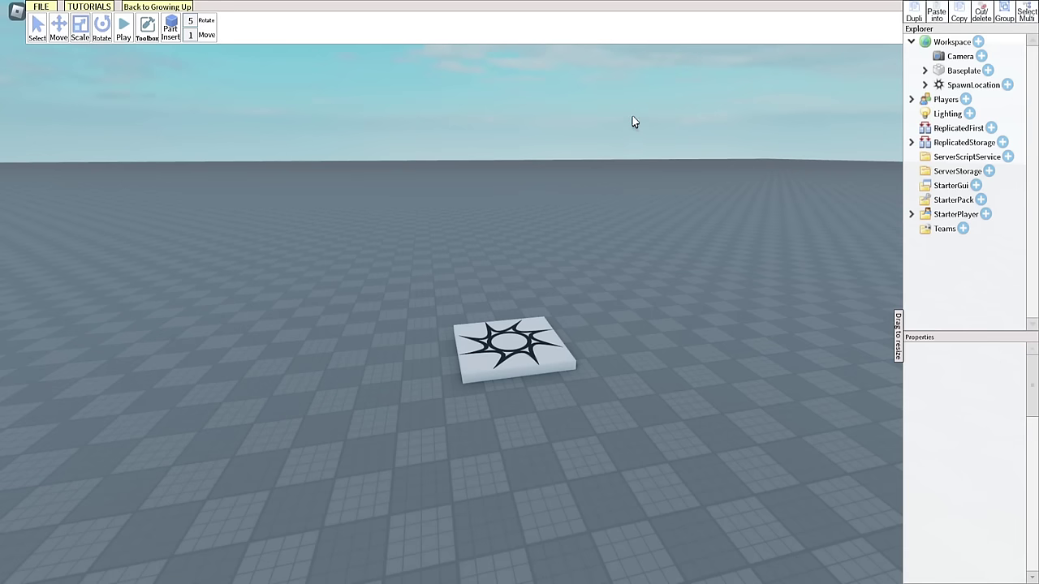
Step: Insert a cylinder part into the workspace near the spawn location
{"action": "left_click_drag", "start_coordinate": [663, 285], "coordinate": [243, 227]}
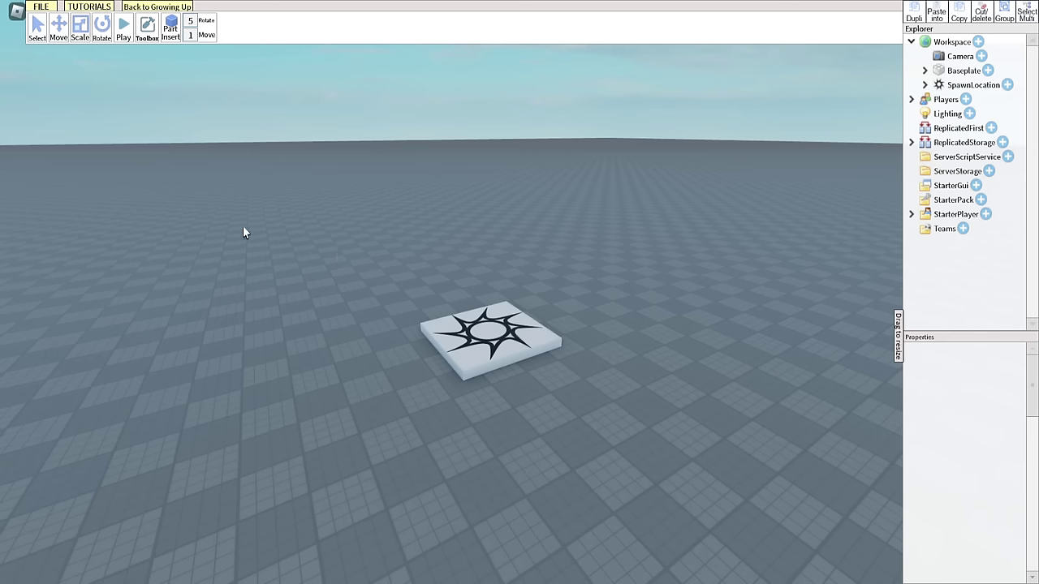
{"action": "left_click", "coordinate": [170, 36]}
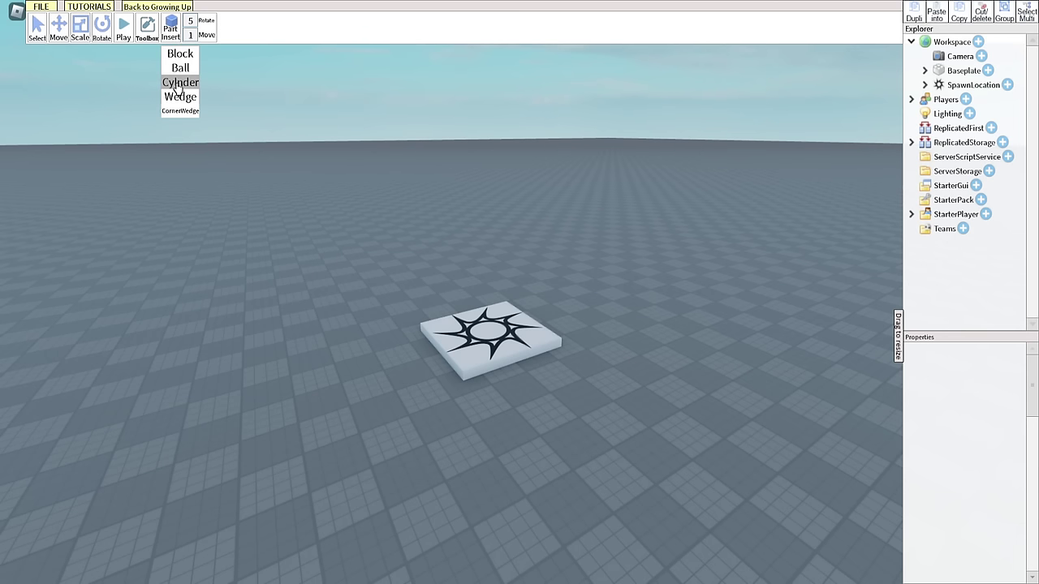
{"action": "left_click", "coordinate": [177, 85]}
{"action": "scroll", "coordinate": [559, 355], "scroll_direction": "up", "scroll_amount": 5}
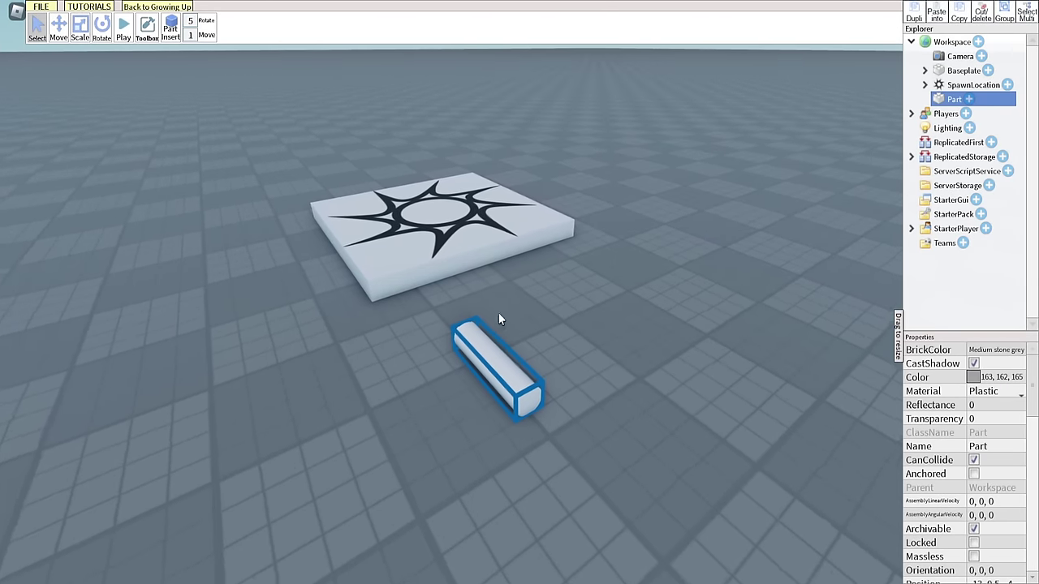
Step: Scale the cylinder into a wide, flat disc shaped like a coin
{"action": "key", "text": "ctrl+3"}
{"action": "left_click_drag", "start_coordinate": [423, 311], "coordinate": [509, 393]}
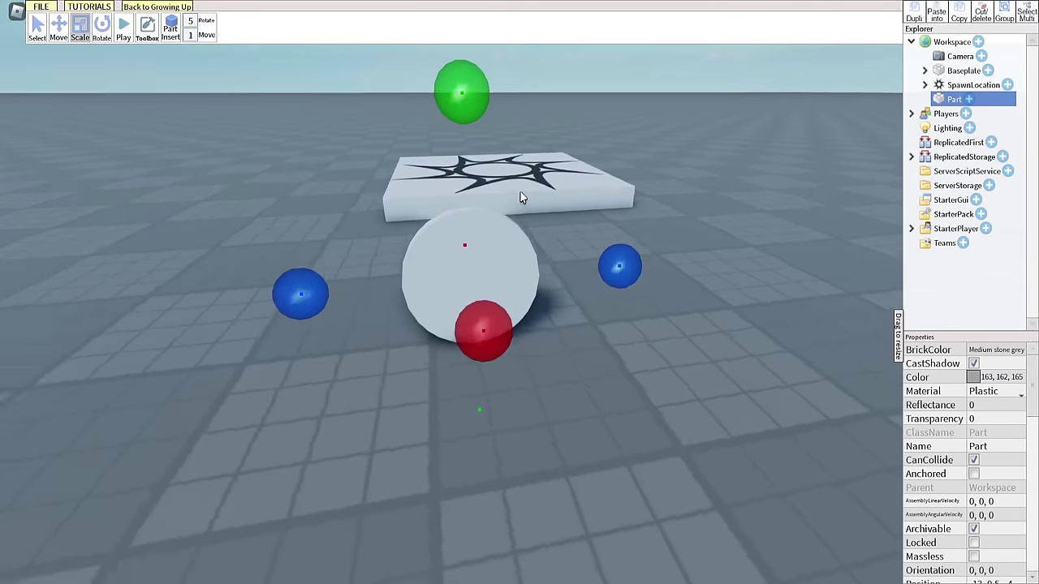
{"action": "scroll", "coordinate": [521, 195], "scroll_direction": "down", "scroll_amount": 2}
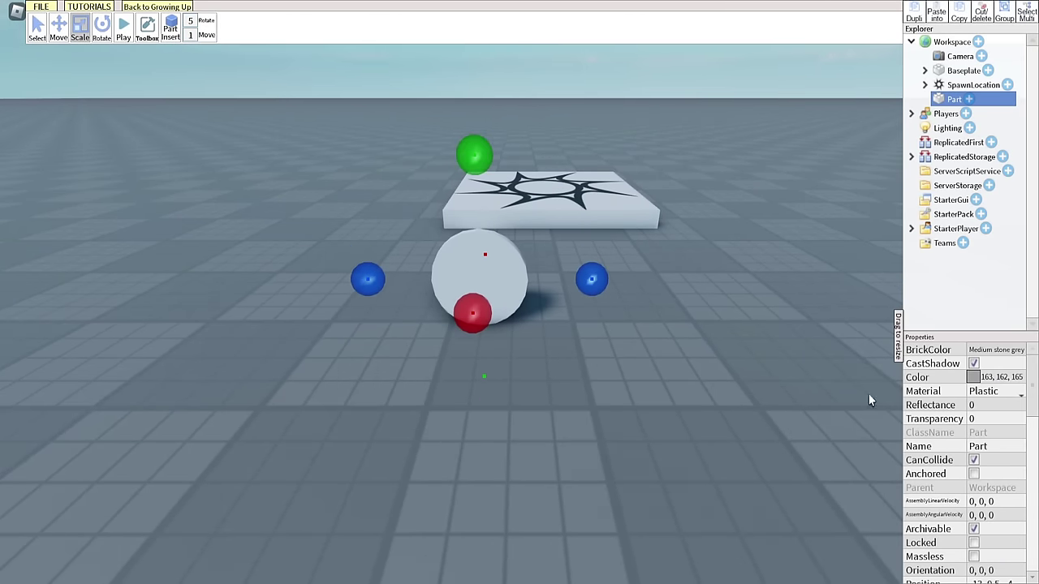
Step: Set the disc's color to the basic yellow New Yeller (255, 255, 0)
{"action": "left_click", "coordinate": [973, 377]}
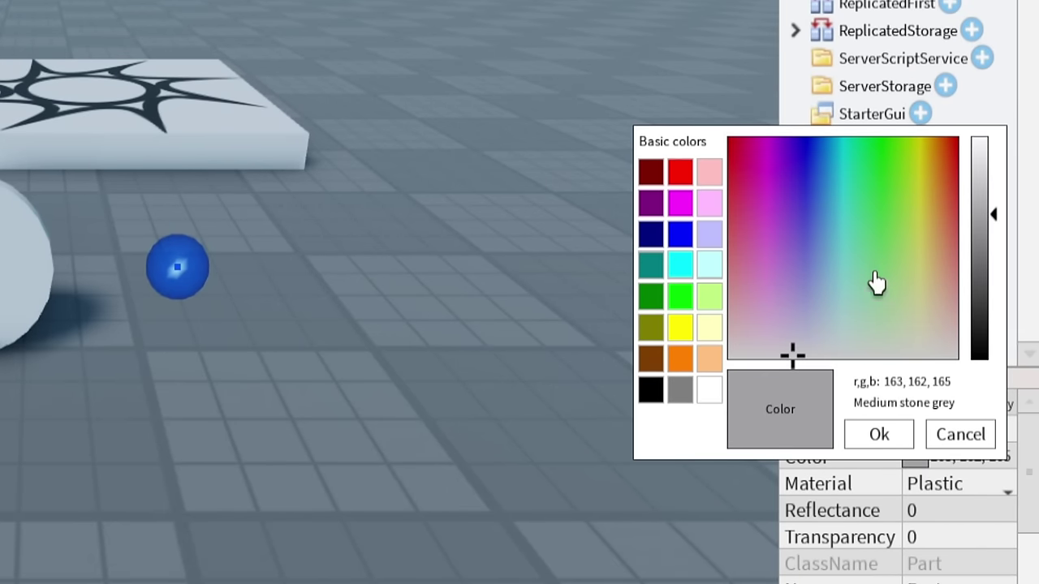
{"action": "left_click", "coordinate": [681, 330]}
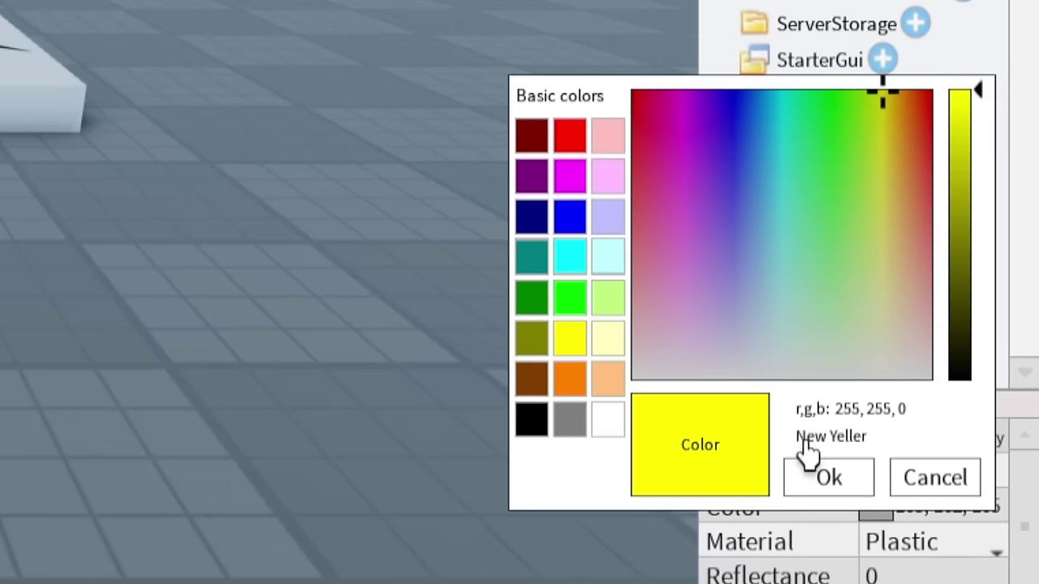
{"action": "left_click", "coordinate": [816, 475]}
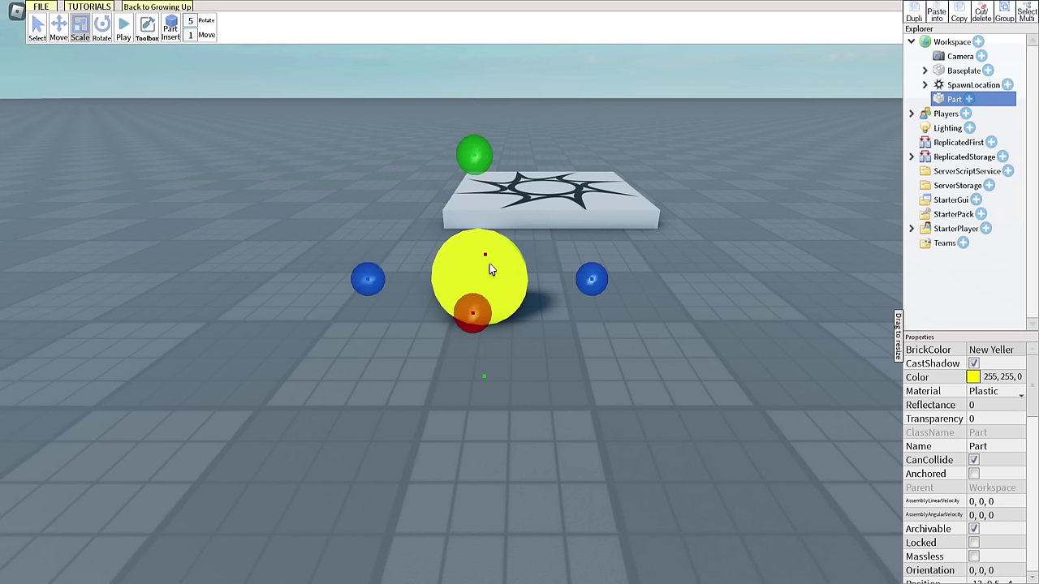
Step: Insert the plain Script template into ServerScriptService
{"action": "left_click", "coordinate": [946, 177]}
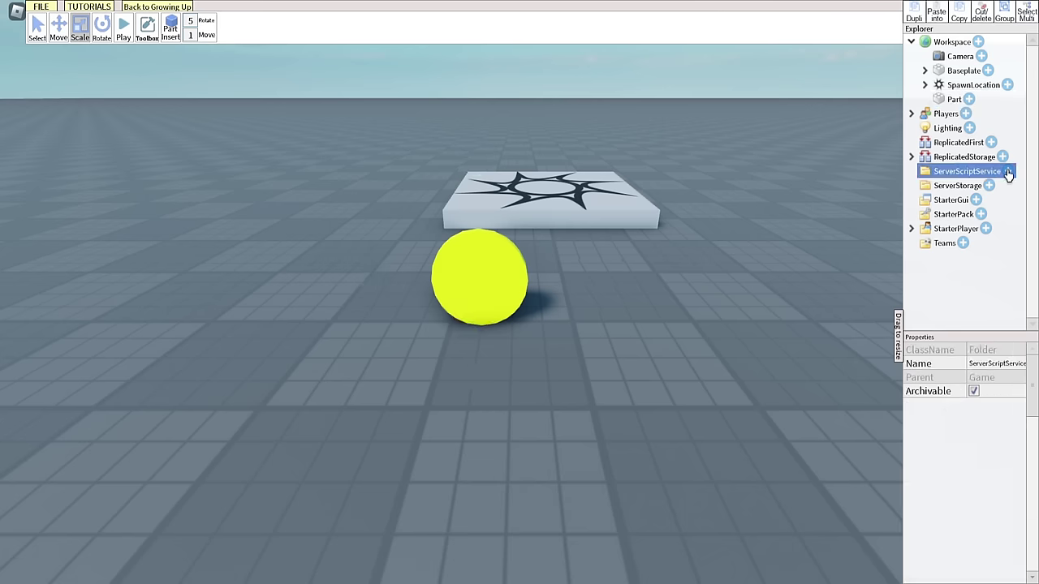
{"action": "left_click", "coordinate": [1008, 175]}
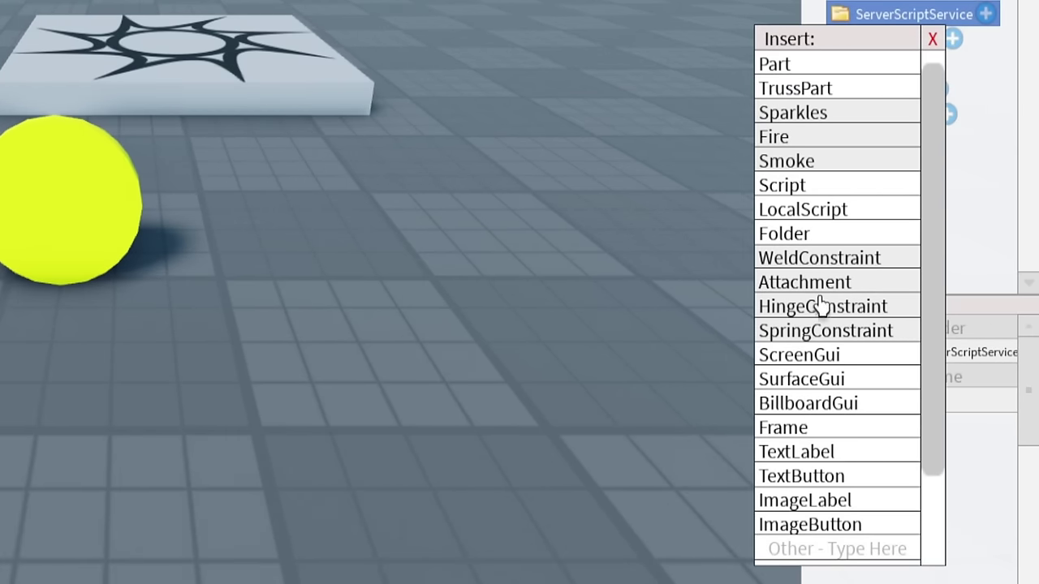
{"action": "scroll", "coordinate": [793, 105], "scroll_direction": "down", "scroll_amount": 3}
{"action": "scroll", "coordinate": [817, 267], "scroll_direction": "up", "scroll_amount": 3}
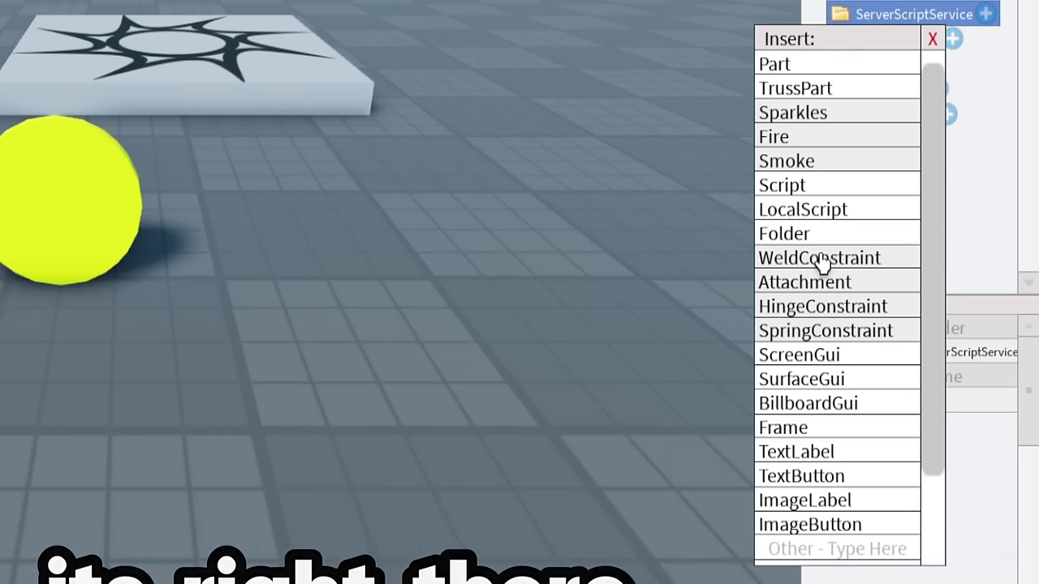
{"action": "left_click", "coordinate": [800, 186]}
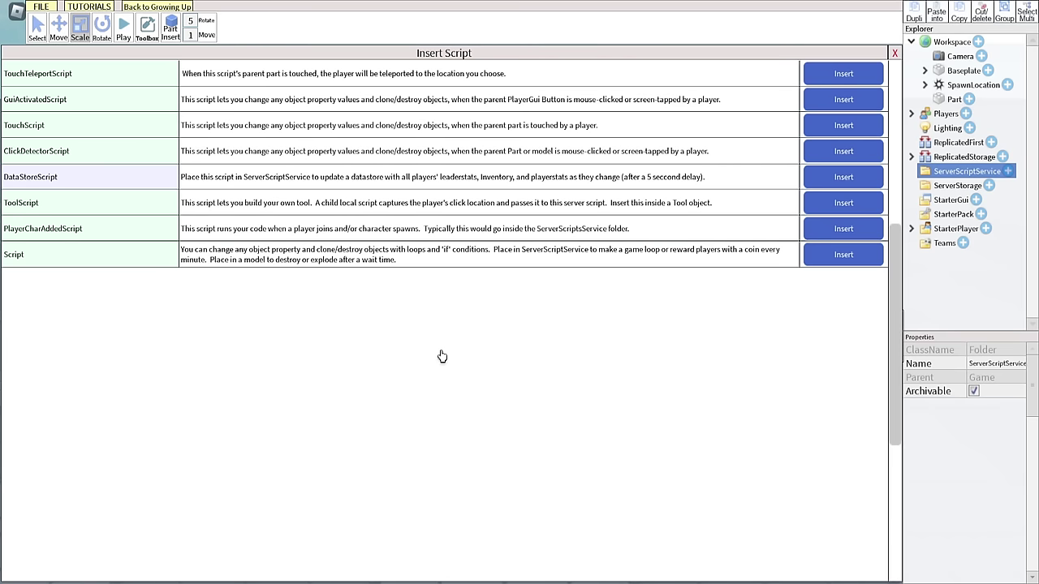
{"action": "scroll", "coordinate": [442, 356], "scroll_direction": "up", "scroll_amount": 5}
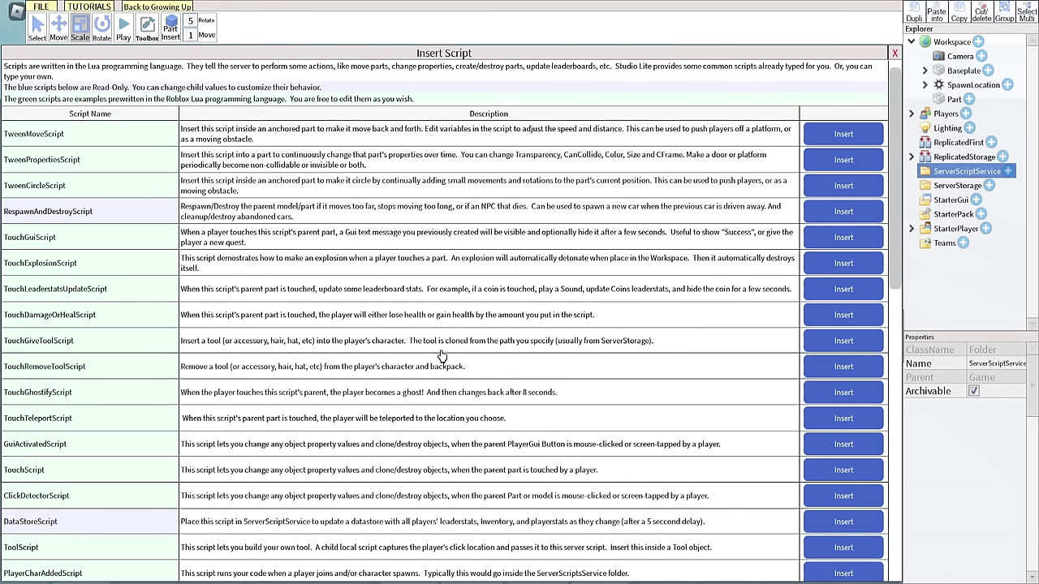
{"action": "scroll", "coordinate": [91, 192], "scroll_direction": "down", "scroll_amount": 3}
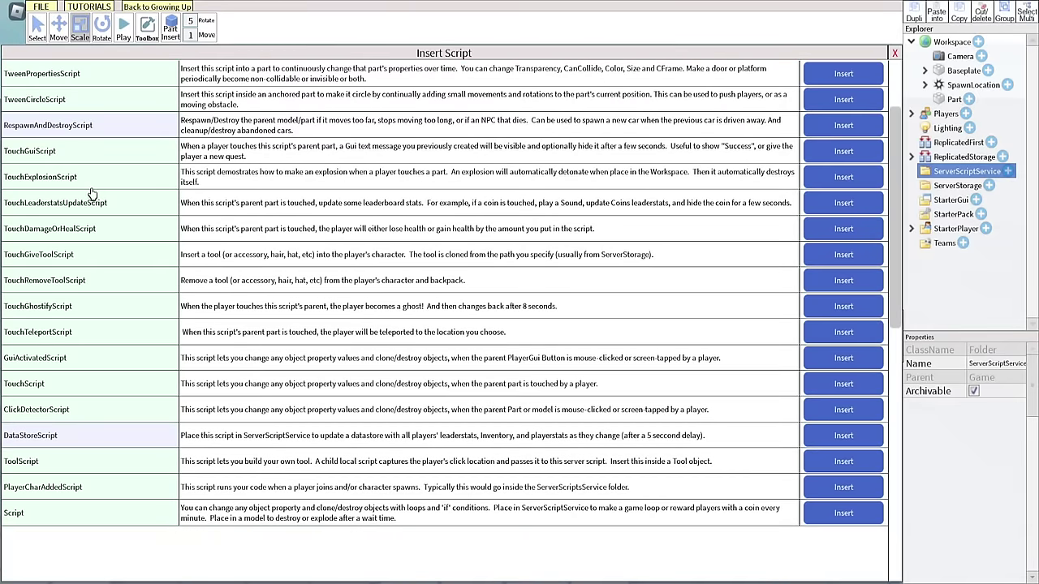
{"action": "scroll", "coordinate": [92, 194], "scroll_direction": "up", "scroll_amount": 3}
{"action": "scroll", "coordinate": [92, 196], "scroll_direction": "down", "scroll_amount": 6}
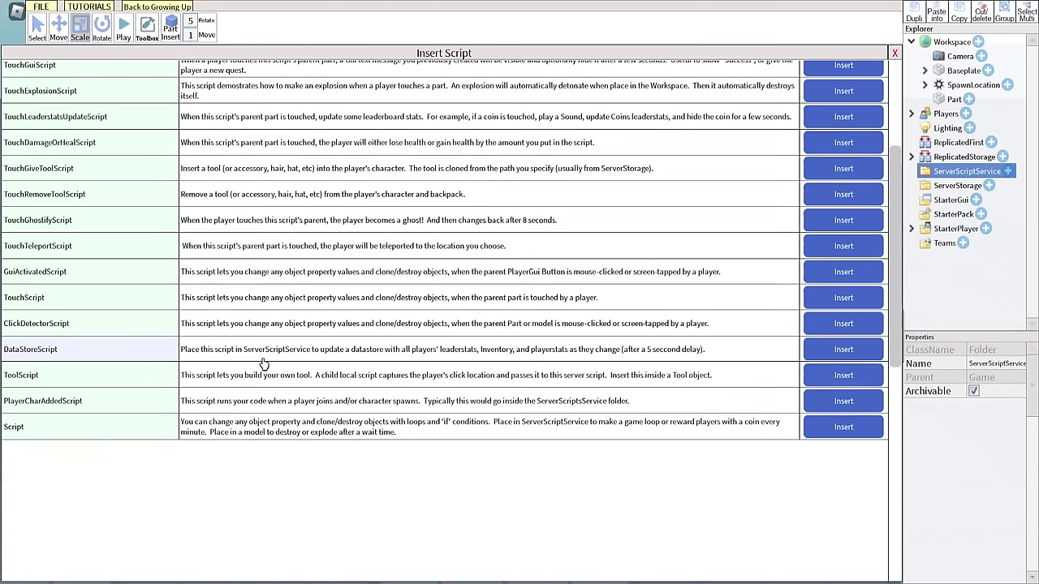
{"action": "left_click", "coordinate": [843, 427]}
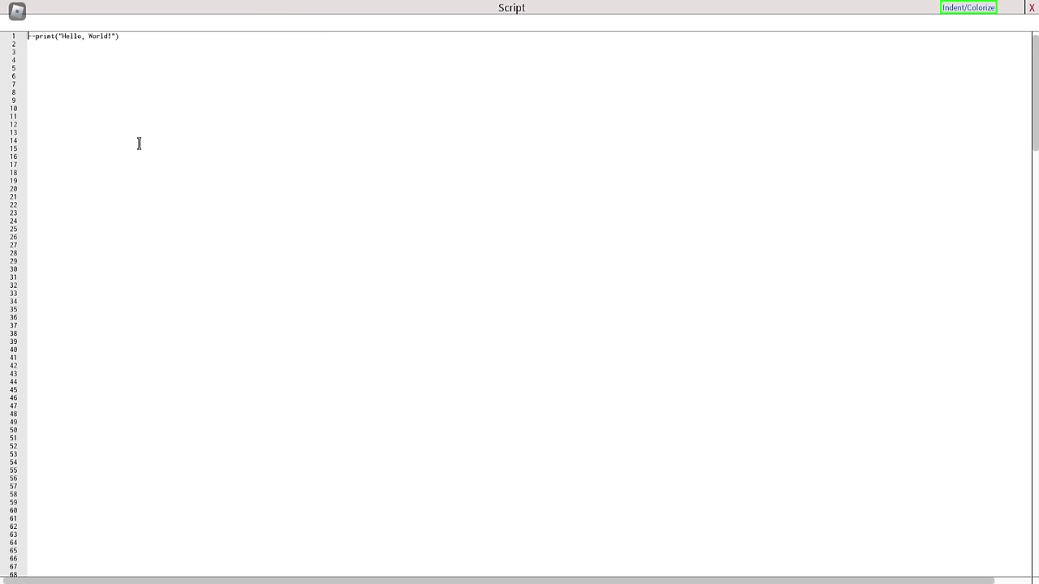
Step: Replace the default code with a Players.PlayerAdded handler that creates a Folder named "leaderstats" parented to Player
{"action": "key", "text": "ctrl+a"}
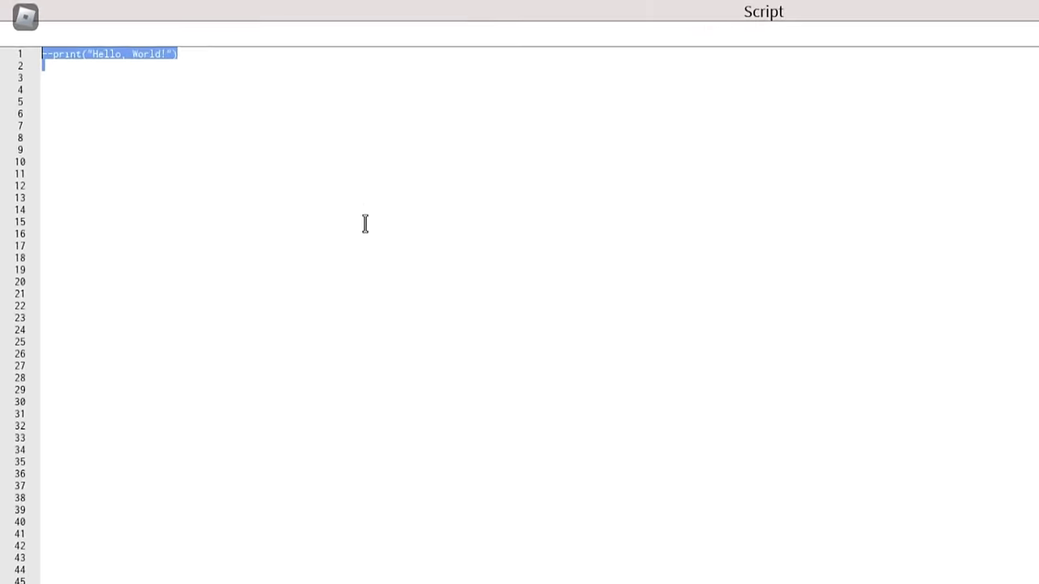
{"action": "key", "text": "BackSpace"}
{"action": "type", "text": "game"}
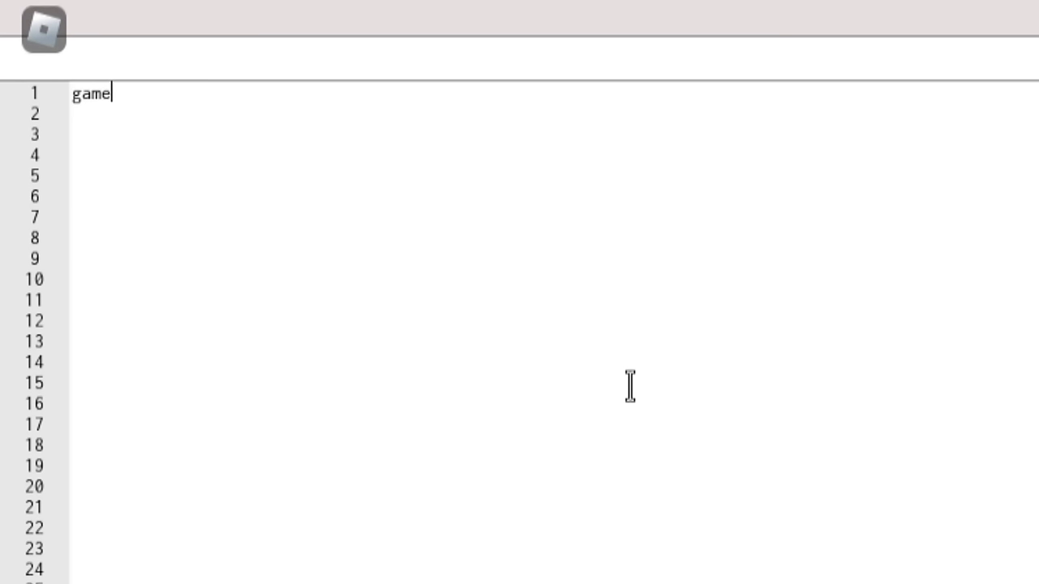
{"action": "type", "text": ".Players.PlayerAdded:Connect(function(Player)      local leaderstats = Instance.new(\"Folder\")     leaderstats.Name = \"leaderstats\"     leaderstats.Parent = Player      local Coins = Instance.new"}
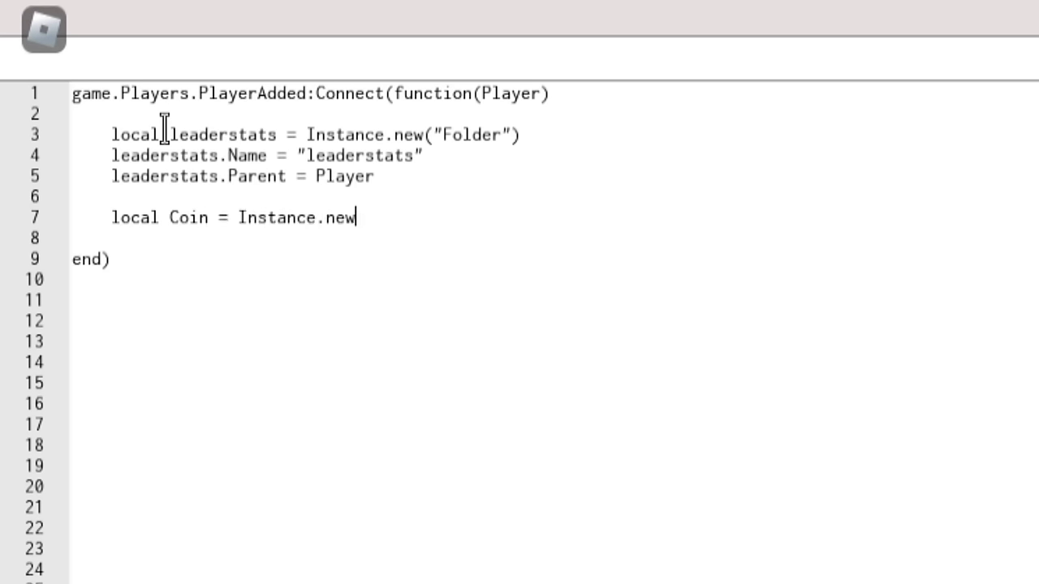
Step: Add an IntValue named "Coins" with Value 0 parented to leaderstats inside the handler, and close the script
{"action": "type", "text": "(\"IntValue\")     Coins.Name = \"Coins\"     Coins.Value = 0"}
{"action": "left_click", "coordinate": [208, 218]}
{"action": "type", "text": "s"}
{"action": "left_click", "coordinate": [234, 282]}
{"action": "type", "text": "Coins.Parent = leaderstats"}
{"action": "key", "text": "ctrl+a"}
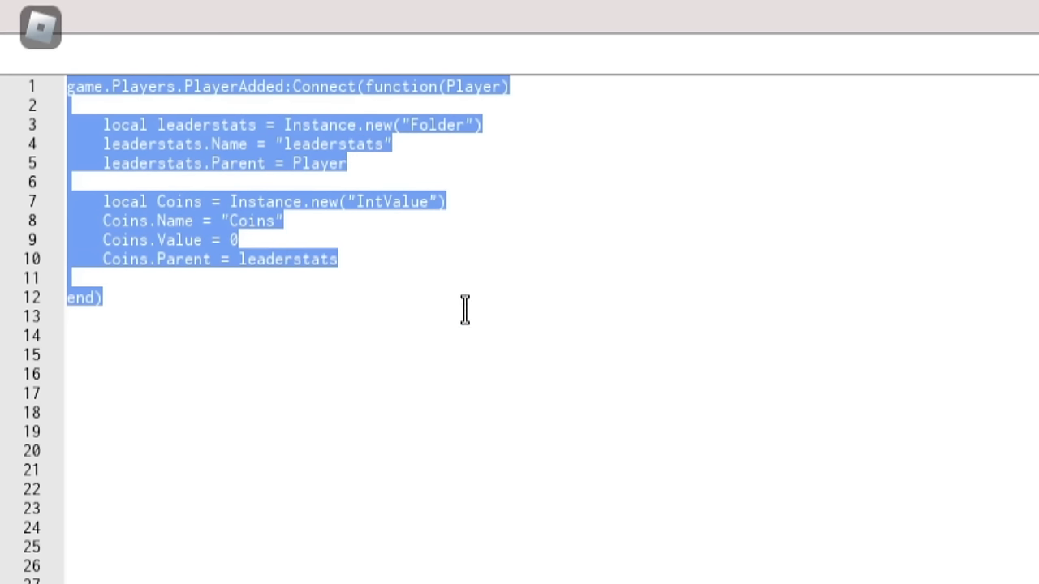
{"action": "left_click", "coordinate": [388, 359]}
{"action": "left_click", "coordinate": [526, 454]}
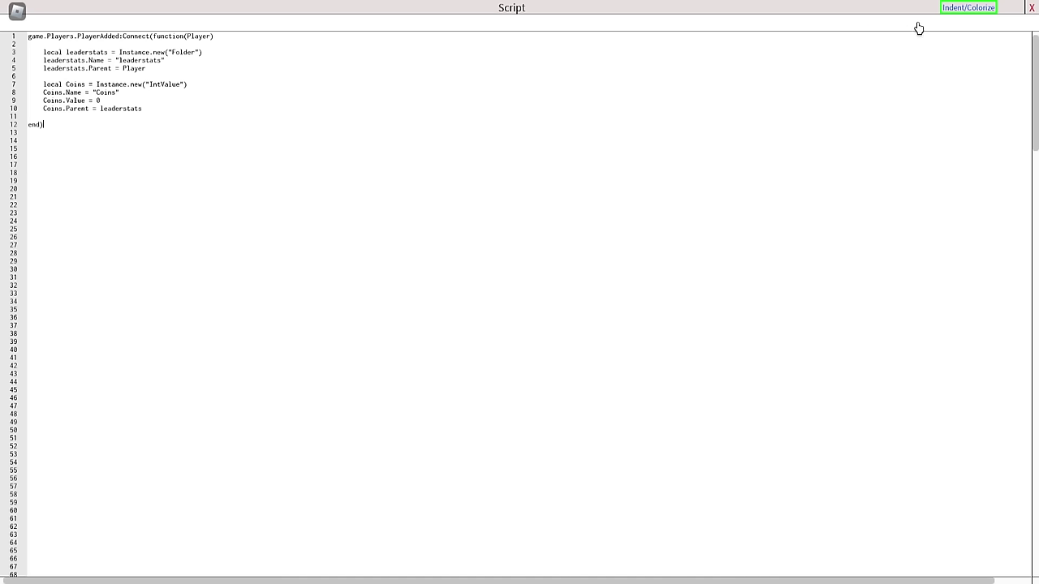
{"action": "left_click", "coordinate": [1032, 7]}
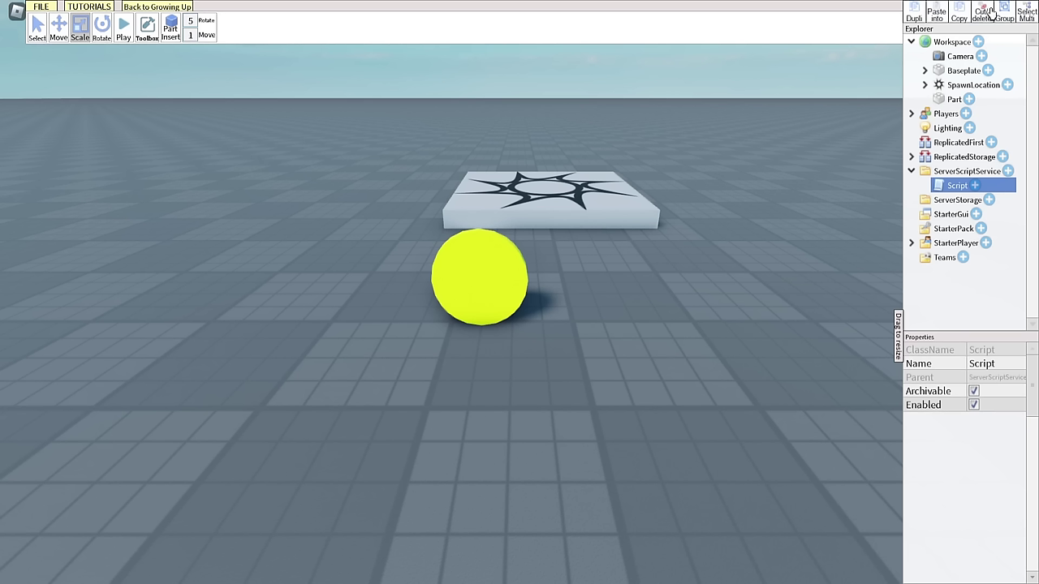
Step: Playtest the game and walk the character from the spawn to the coin
{"action": "left_click", "coordinate": [123, 31]}
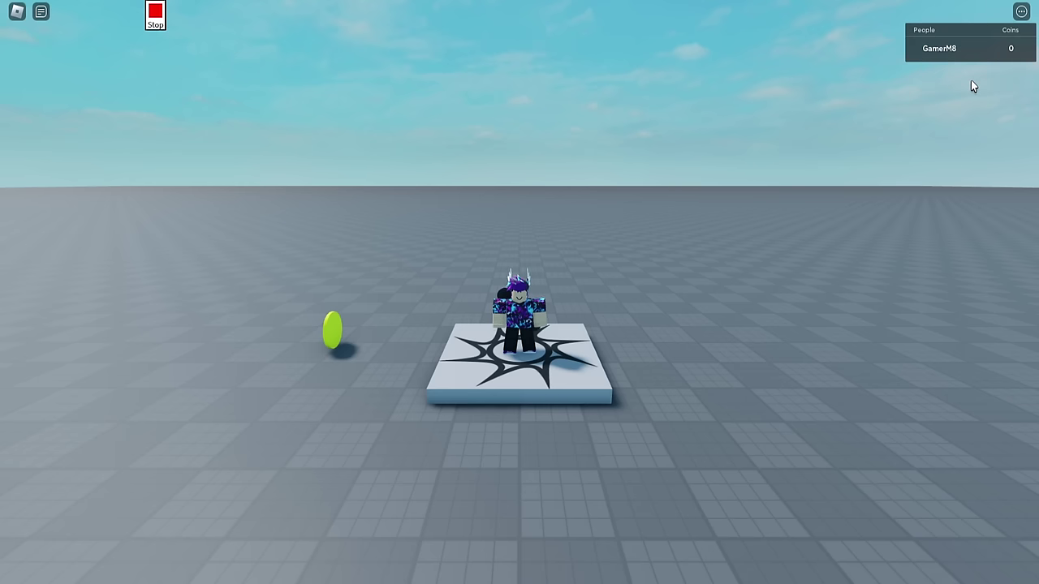
{"action": "key", "text": "a"}
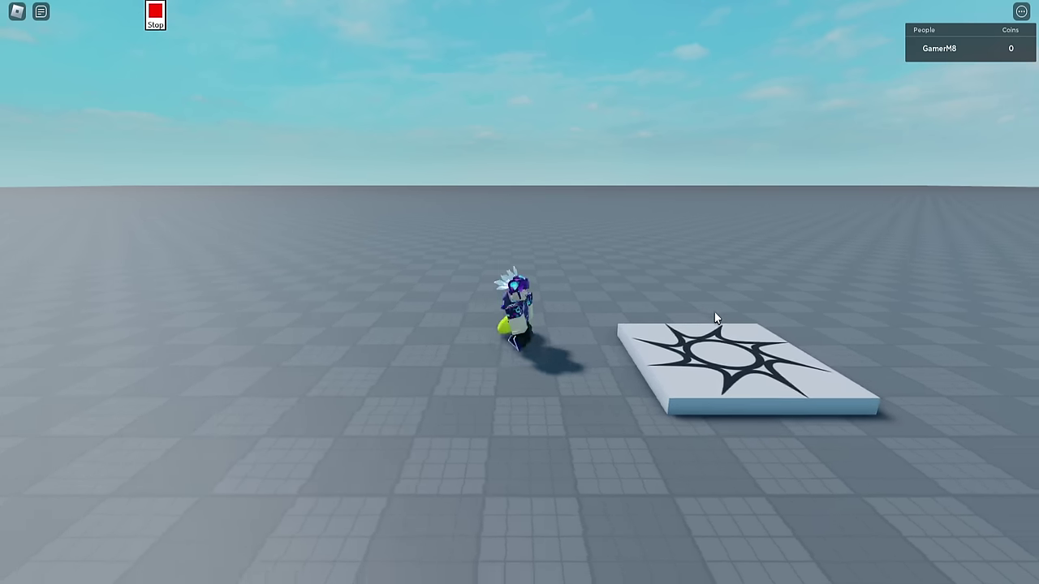
{"action": "right_click", "coordinate": [707, 320]}
{"action": "scroll", "coordinate": [707, 321], "scroll_direction": "up", "scroll_amount": 3}
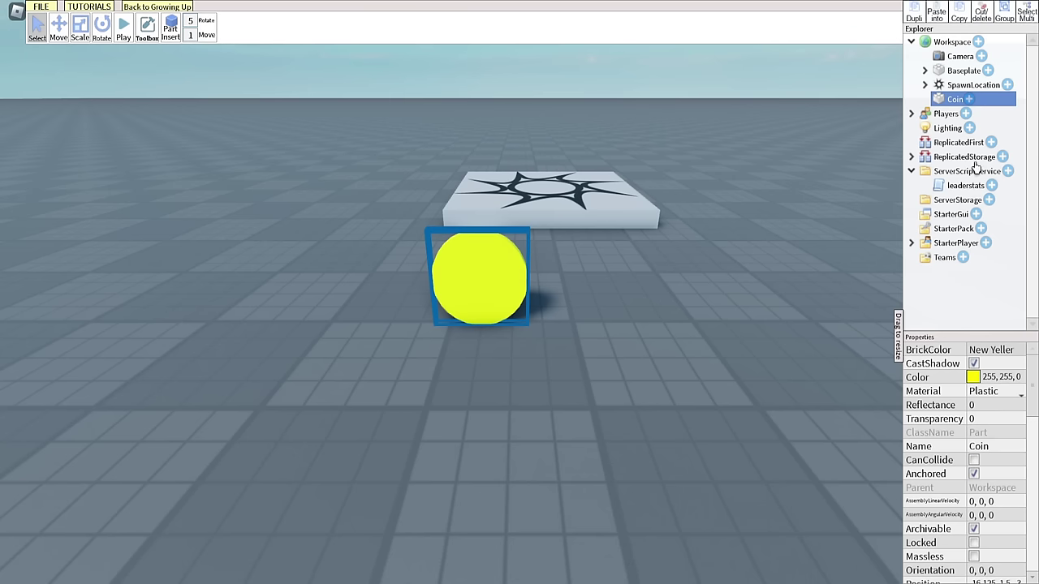
Step: Insert a Script into the Coin part and clear its default code
{"action": "left_click", "coordinate": [969, 99]}
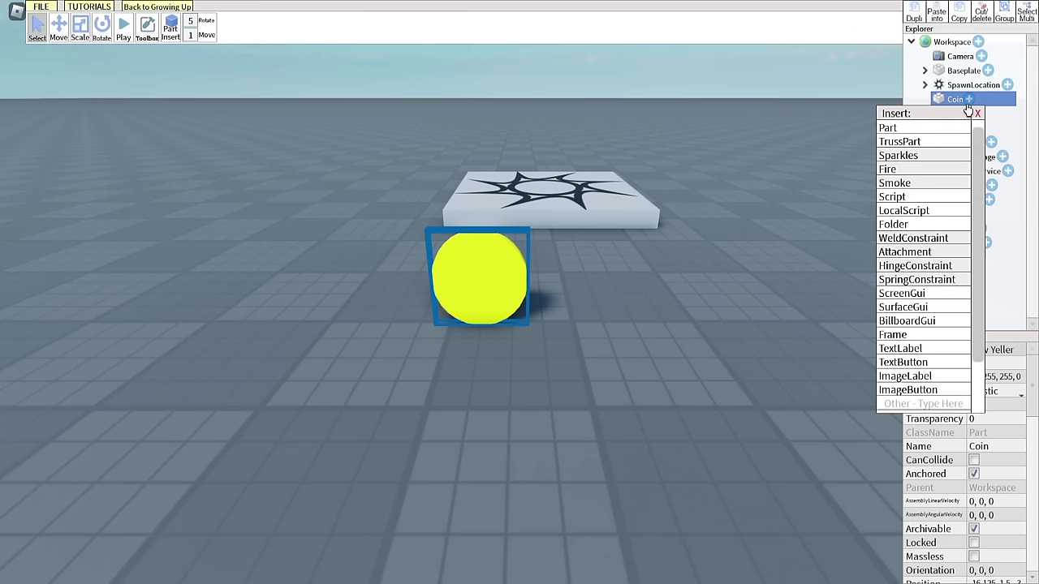
{"action": "left_click", "coordinate": [892, 197]}
{"action": "key", "text": "ctrl+a"}
{"action": "key", "text": "BackSpace"}
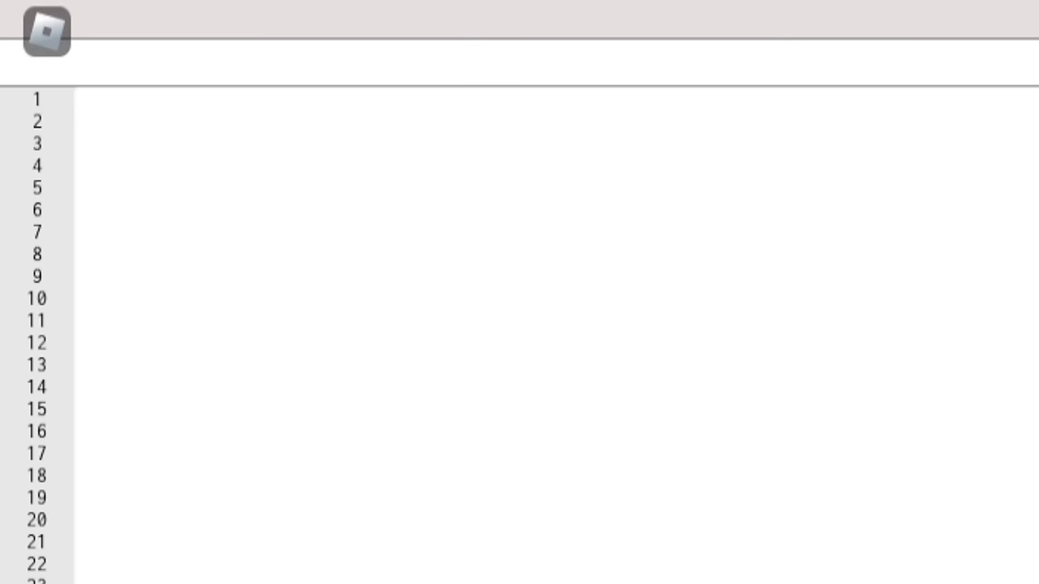
Step: Write a script.Parent.Touched handler with parameter Hit and an if condition checking Hit.Parent for a "Humanoid" child
{"action": "type", "text": "script.Parent.TOuc"}
{"action": "key", "text": "BackSpace"}
{"action": "key", "text": "BackSpace"}
{"action": "key", "text": "BackSpace"}
{"action": "type", "text": "ouched:Connect(function(Hit)    end)"}
{"action": "left_click", "coordinate": [84, 55]}
{"action": "key", "text": "Tab"}
{"action": "type", "text": "if Hit.Parent:FindFirstChild(\"Humanoid\") then"}
Step: Inside the condition, define Player with game.Players:GetPlayerFromCharacter(Hit.Parent) and increase Player.leaderstats.Coins.Value using += 1
{"action": "key", "text": "Return"}
{"action": "key", "text": "Return"}
{"action": "type", "text": "local Player = game.Players:GetPlayerFromCharacter(Hit.Parent)"}
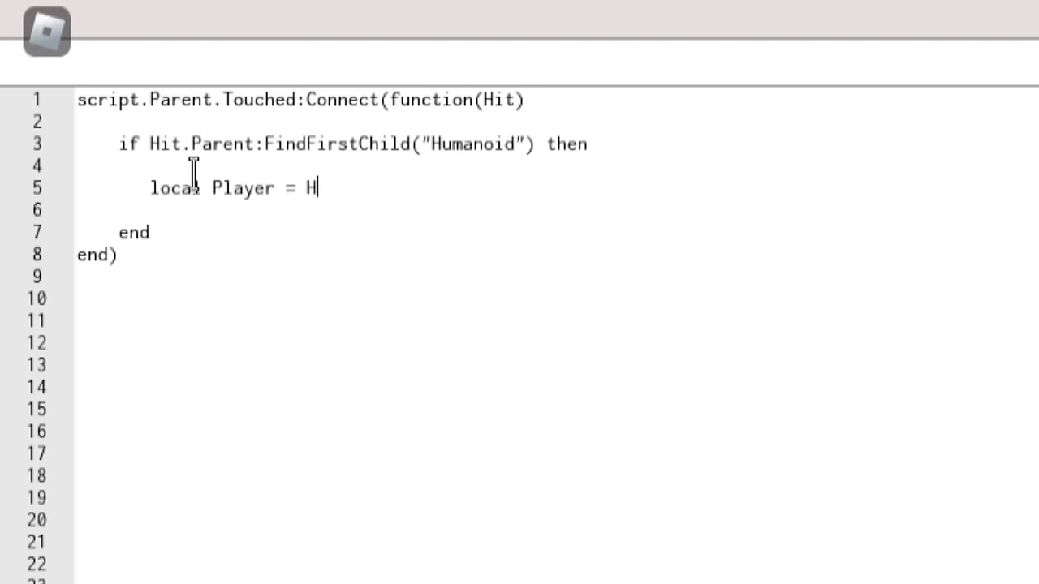
{"action": "key", "text": "Return"}
{"action": "key", "text": "Return"}
{"action": "type", "text": "Player.leaderstats.Coins.Value += 1"}
{"action": "key", "text": "Return"}
Step: Set script.Parent.Transparency to 1, add task.wait(5), restore it to 0, and extend the if condition with "and script.Parent.Transparency == 0"
{"action": "type", "text": "scri"}
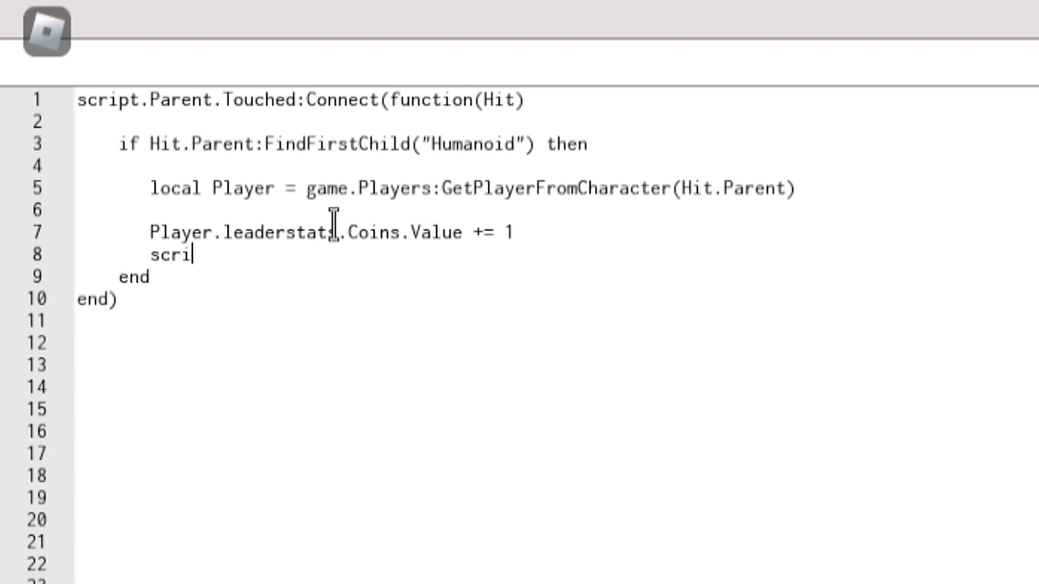
{"action": "type", "text": "pt.Parent.Transparency = 1"}
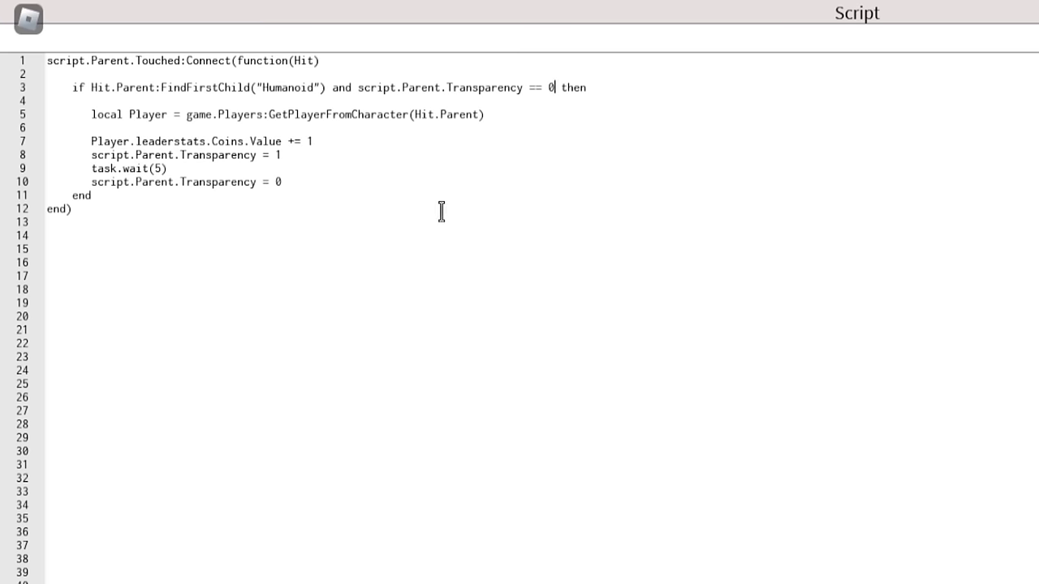
{"action": "left_click_drag", "start_coordinate": [408, 241], "coordinate": [1, 2]}
{"action": "left_click_drag", "start_coordinate": [97, 212], "coordinate": [65, 2]}
{"action": "left_click", "coordinate": [134, 222]}
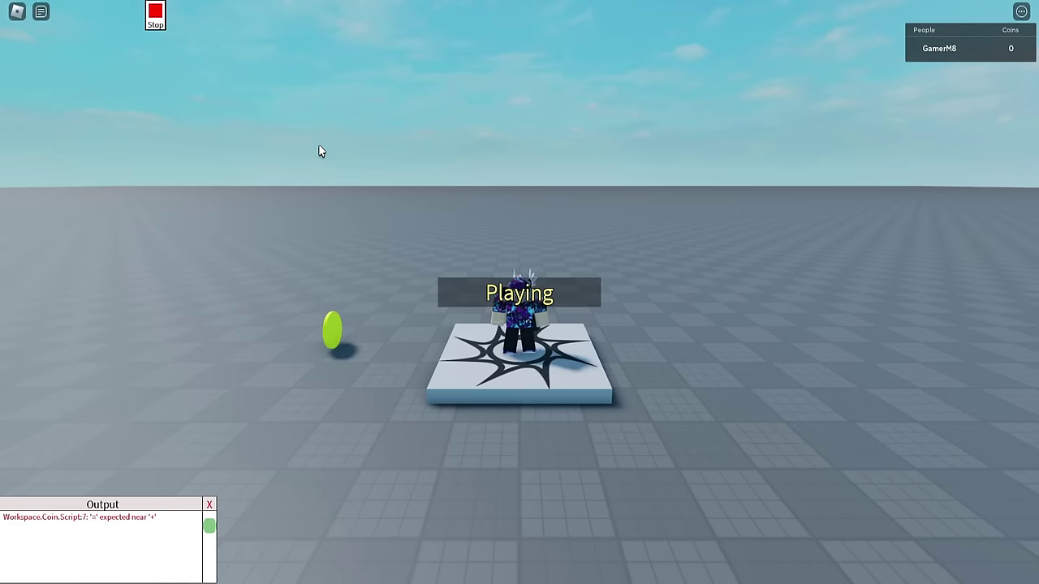
Step: Rewrite line 7 of the coin script as Player.leaderstats.Coins.Value = Player.leaderstats.Coins.Value + 1 and close the script
{"action": "left_click_drag", "start_coordinate": [440, 216], "coordinate": [176, 213]}
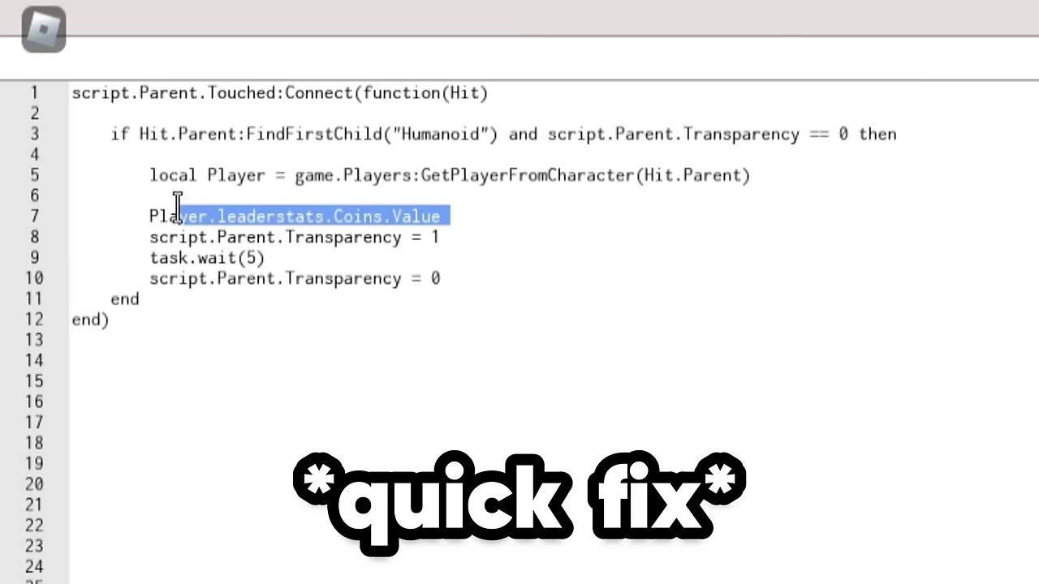
{"action": "key", "text": "ctrl+c"}
{"action": "left_click", "coordinate": [484, 212]}
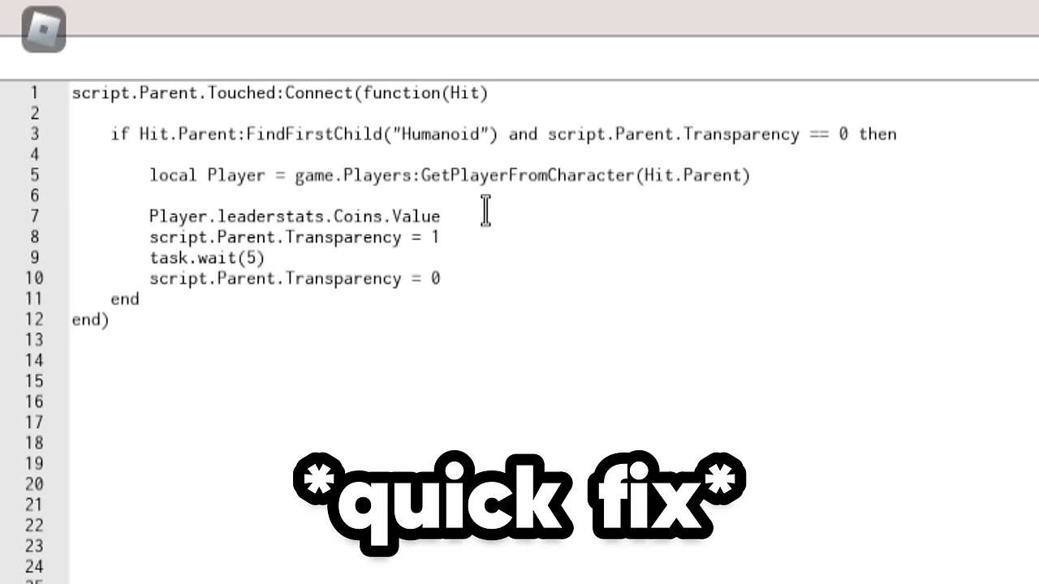
{"action": "type", "text": "="}
{"action": "key", "text": "ctrl+v"}
{"action": "type", "text": "+ 1"}
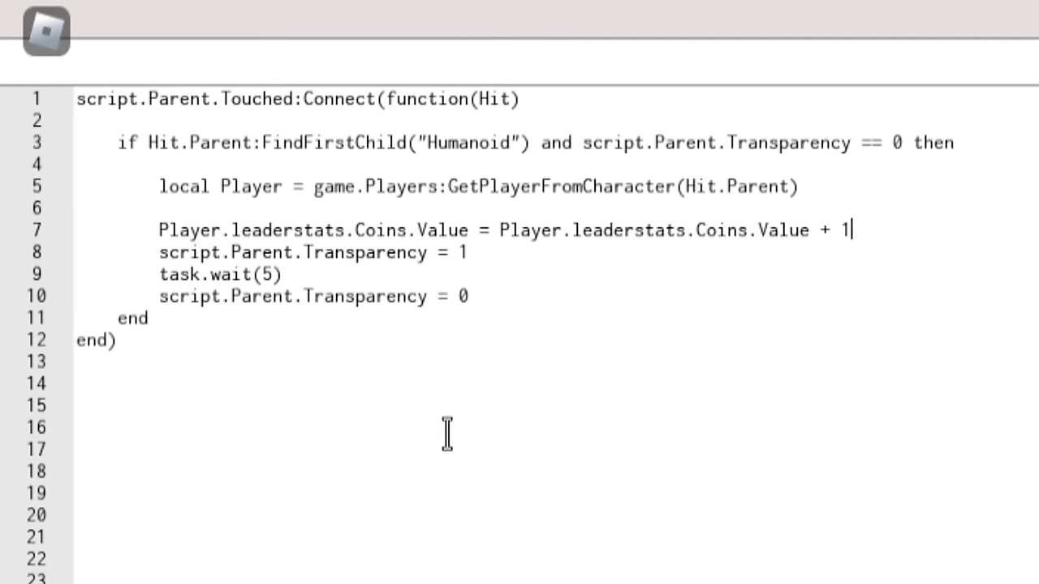
{"action": "left_click_drag", "start_coordinate": [852, 230], "coordinate": [157, 221]}
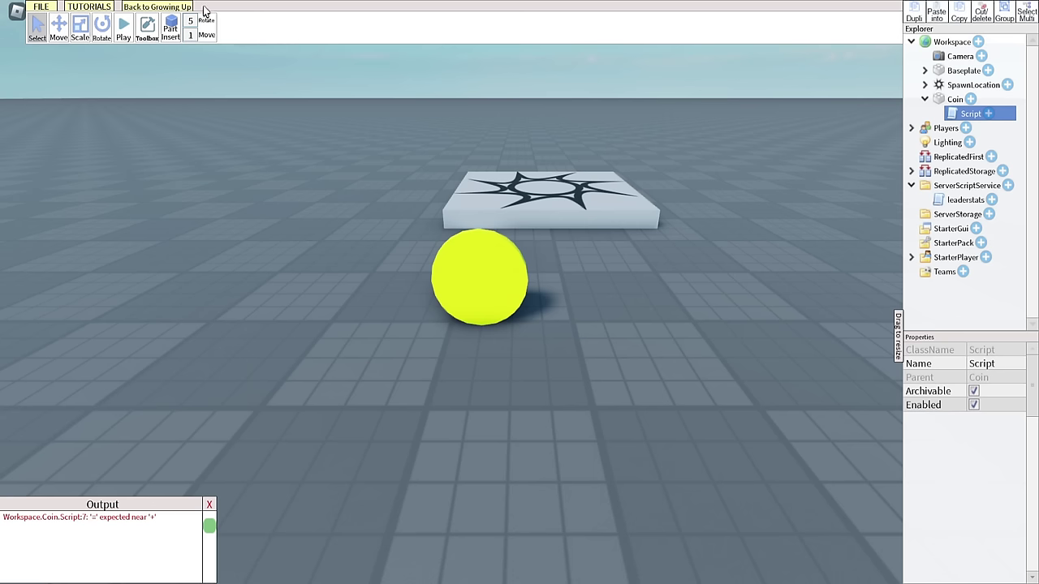
Step: Playtest the game and walk the character into the coin to check that touching it adds to the Coins stat
{"action": "key", "text": "F5"}
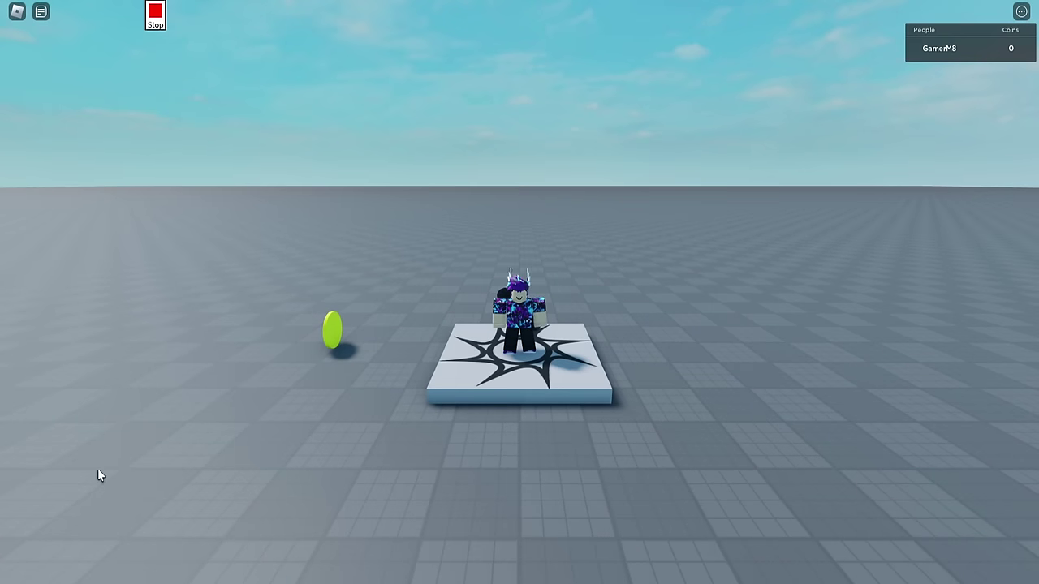
{"action": "key", "text": "a"}
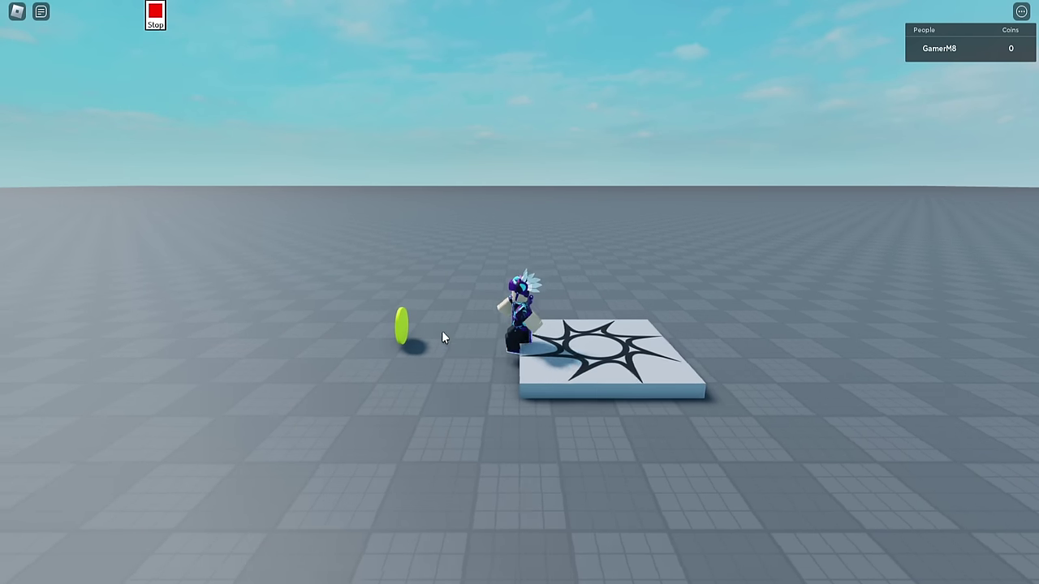
{"action": "scroll", "coordinate": [596, 349], "scroll_direction": "up", "scroll_amount": 2}
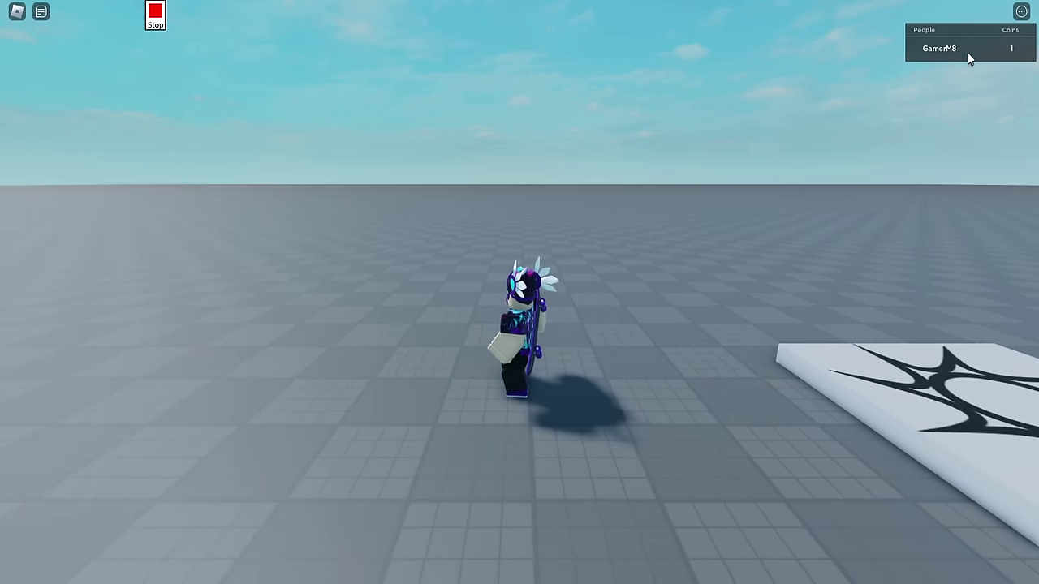
{"action": "key", "text": "s"}
{"action": "right_click", "coordinate": [636, 330]}
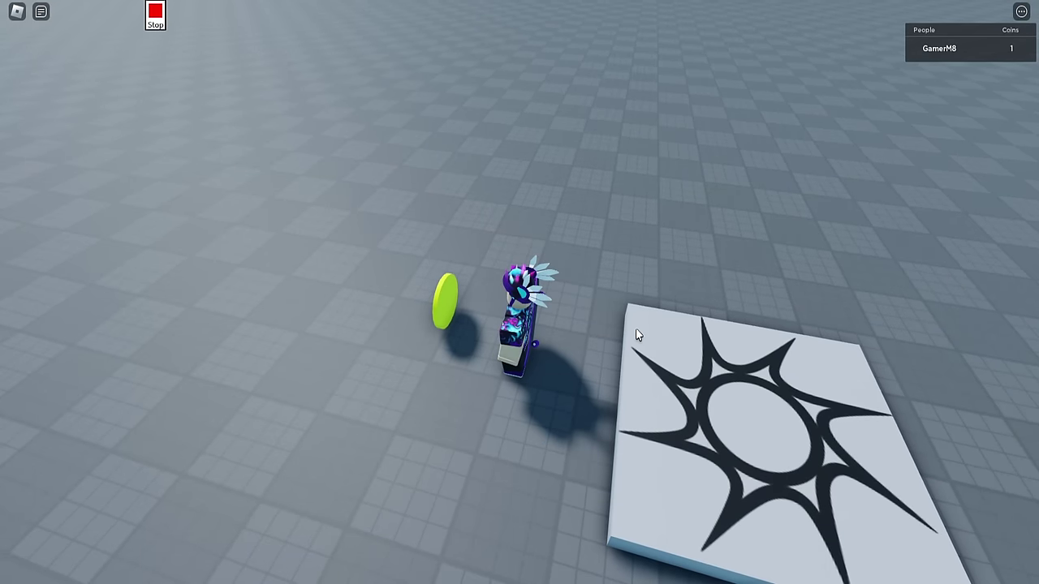
{"action": "key", "text": "a"}
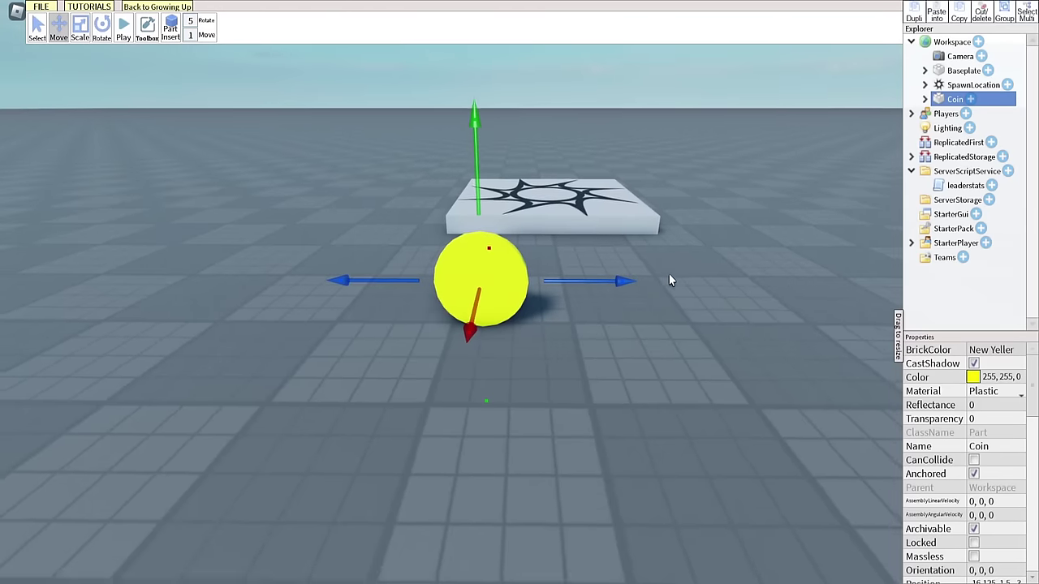
Step: Move the coin sideways along its blue axis so it sits in front of the spawn location
{"action": "key", "text": "d"}
{"action": "key", "text": "s"}
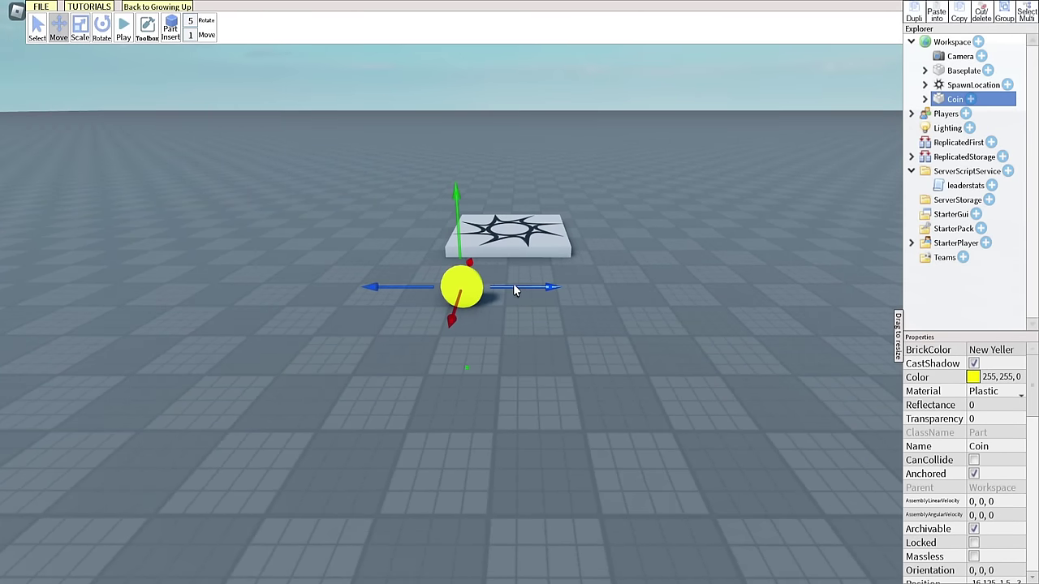
{"action": "left_click_drag", "start_coordinate": [534, 287], "coordinate": [579, 287]}
{"action": "key", "text": "w"}
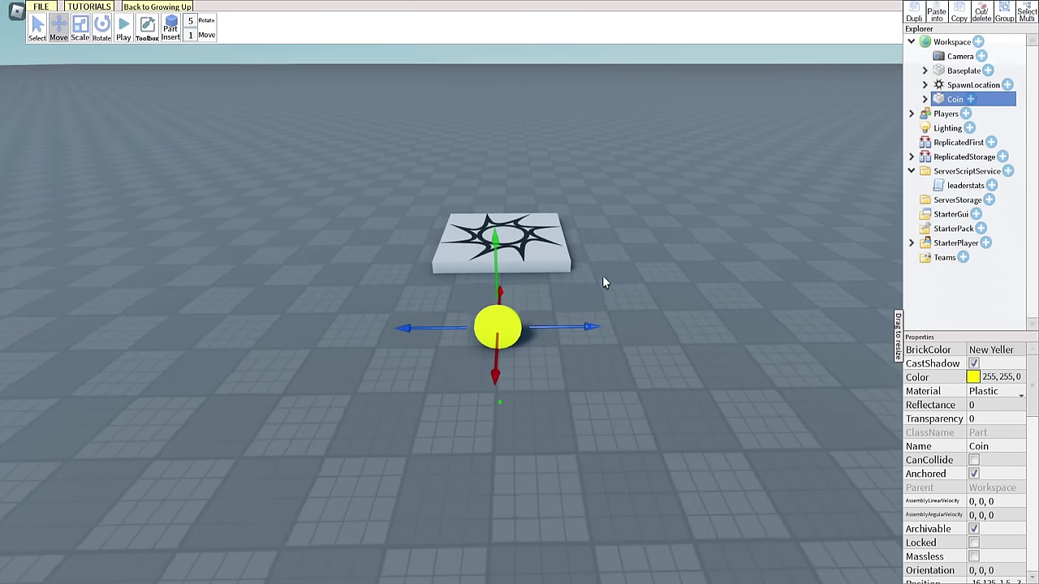
Step: Duplicate the coin repeatedly and spread the copies around the spawn location on all sides
{"action": "key", "text": "ctrl+d"}
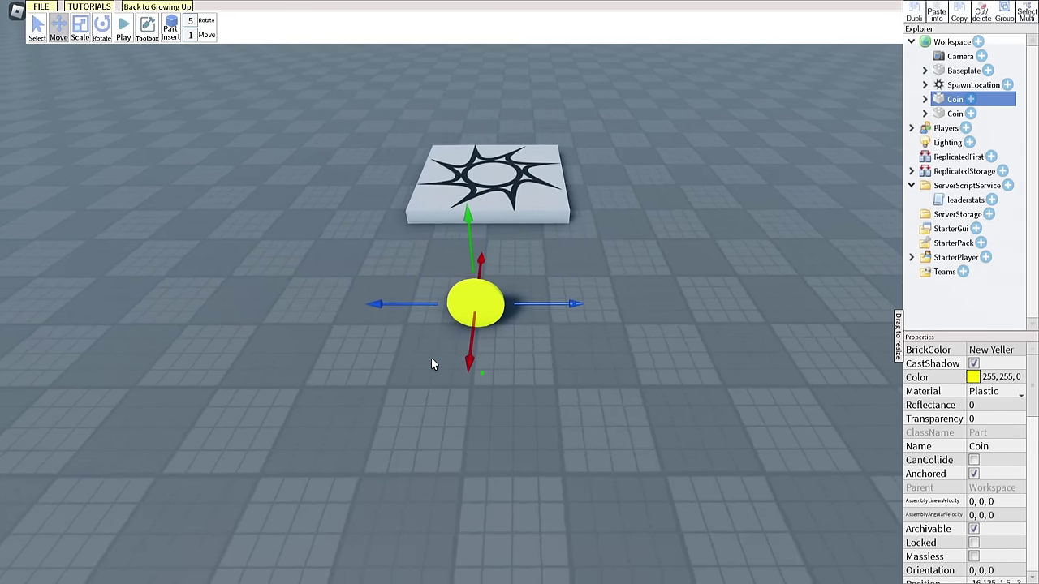
{"action": "key", "text": "s"}
{"action": "key", "text": "d"}
{"action": "left_click_drag", "start_coordinate": [461, 297], "coordinate": [552, 251]}
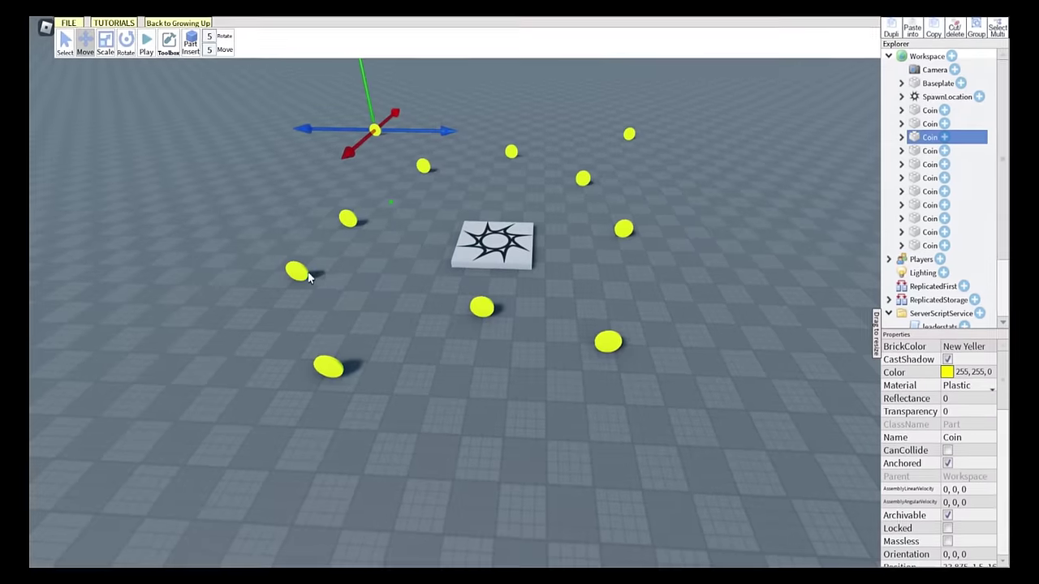
{"action": "left_click", "coordinate": [298, 273]}
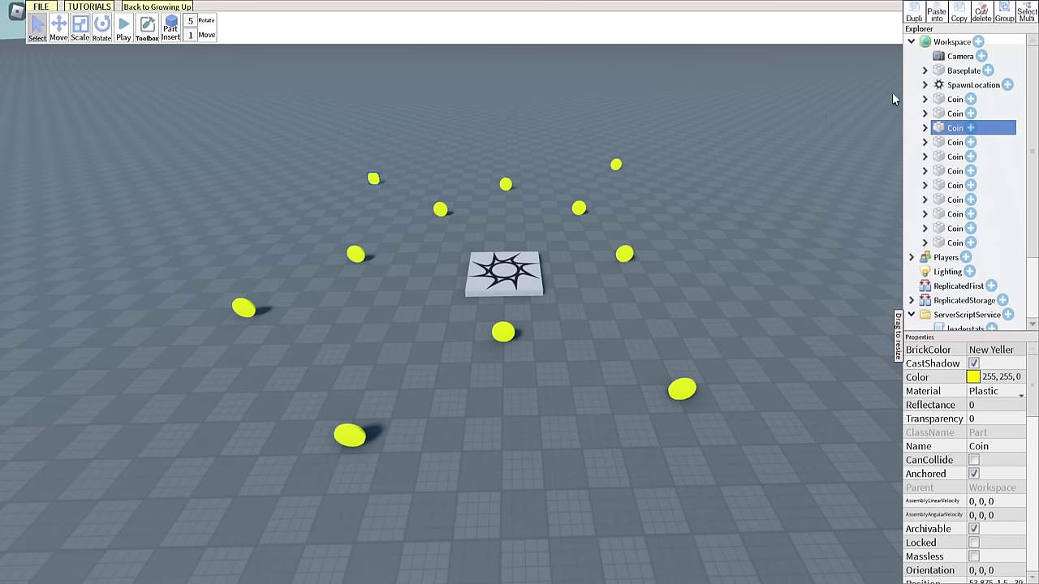
Step: Recolor the baseplate bright green with RGB 49, 255, 114
{"action": "left_click", "coordinate": [781, 154]}
{"action": "left_click", "coordinate": [973, 377]}
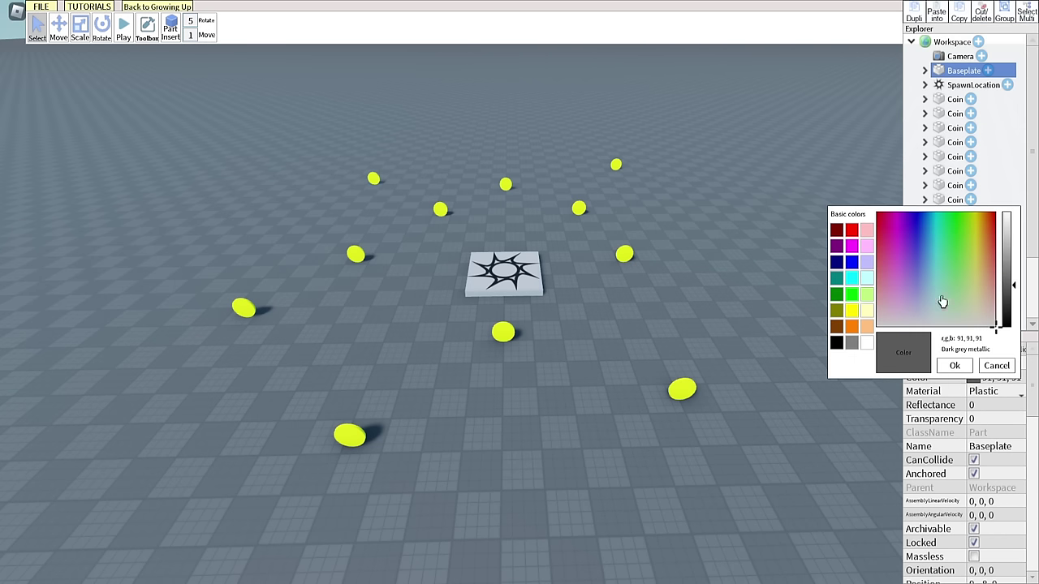
{"action": "left_click", "coordinate": [950, 234]}
{"action": "left_click_drag", "start_coordinate": [1006, 234], "coordinate": [1004, 193]}
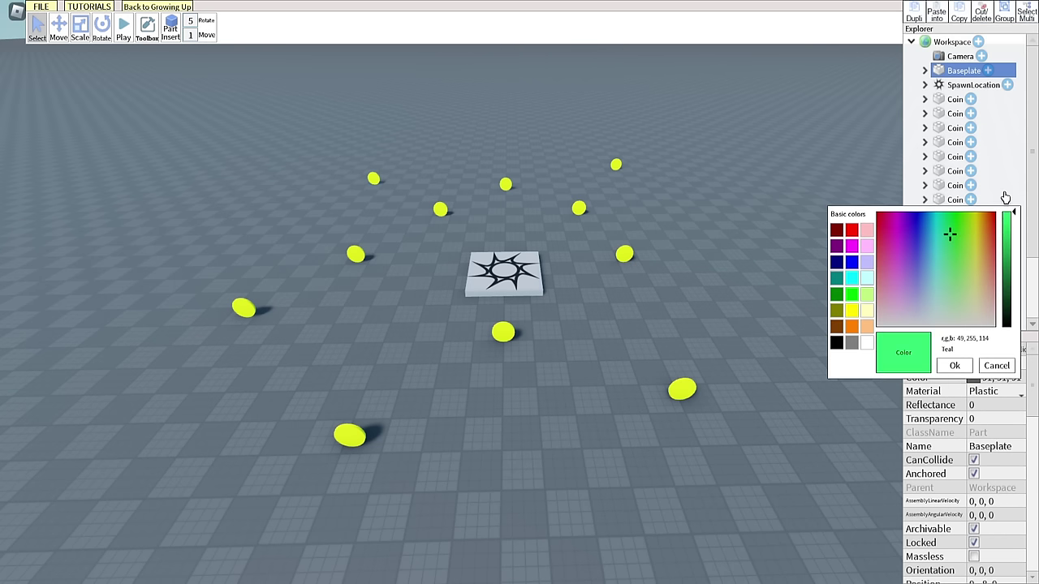
{"action": "left_click", "coordinate": [954, 365]}
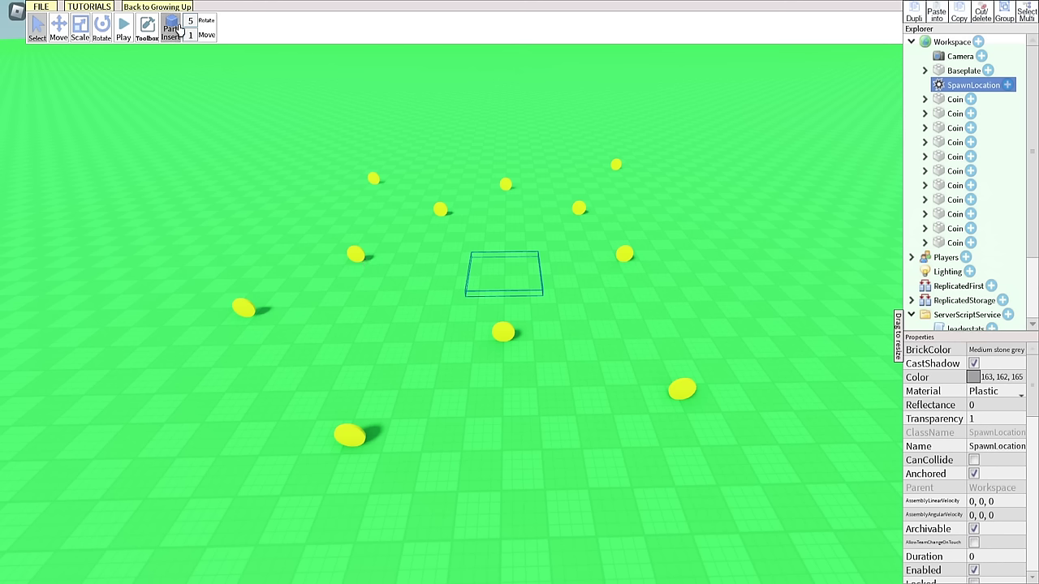
Step: Insert a block part near the coins and rotate it 90 degrees so its long side lies crosswise
{"action": "left_click", "coordinate": [179, 28]}
{"action": "left_click", "coordinate": [180, 51]}
{"action": "scroll", "coordinate": [607, 417], "scroll_direction": "up", "scroll_amount": 5}
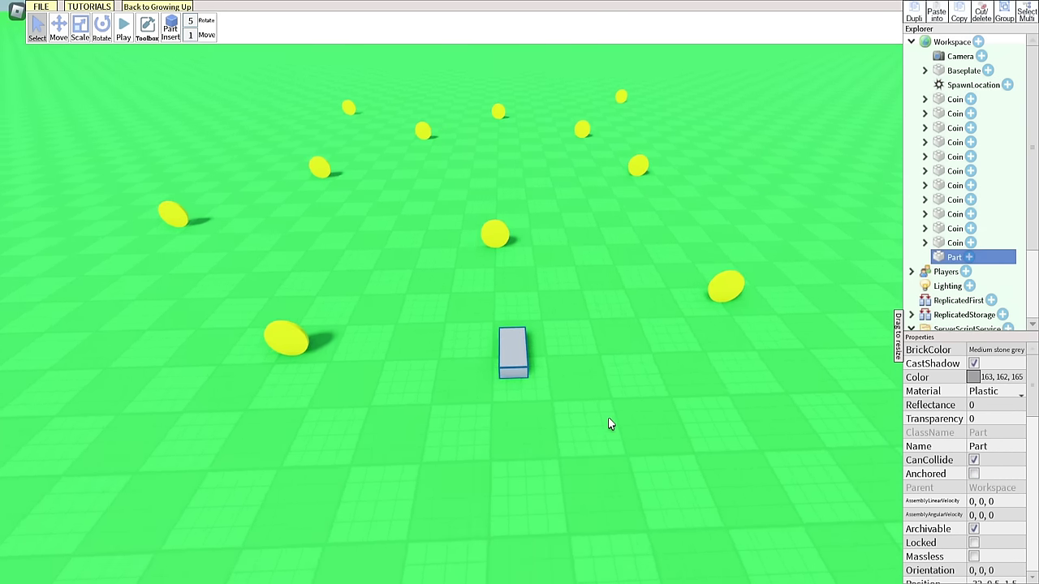
{"action": "left_click", "coordinate": [101, 30]}
{"action": "left_click_drag", "start_coordinate": [511, 412], "coordinate": [454, 358]}
Step: Scale the block in both directions along its red axis into a long bar, using an increment of 5
{"action": "left_click", "coordinate": [80, 30]}
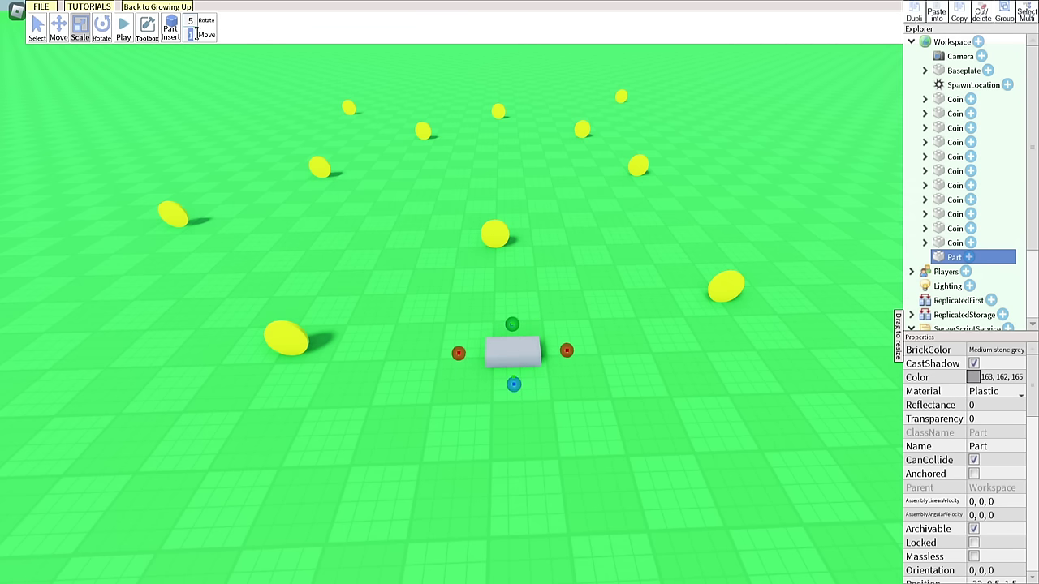
{"action": "left_click_drag", "start_coordinate": [458, 353], "coordinate": [278, 345]}
{"action": "left_click_drag", "start_coordinate": [567, 350], "coordinate": [720, 349]}
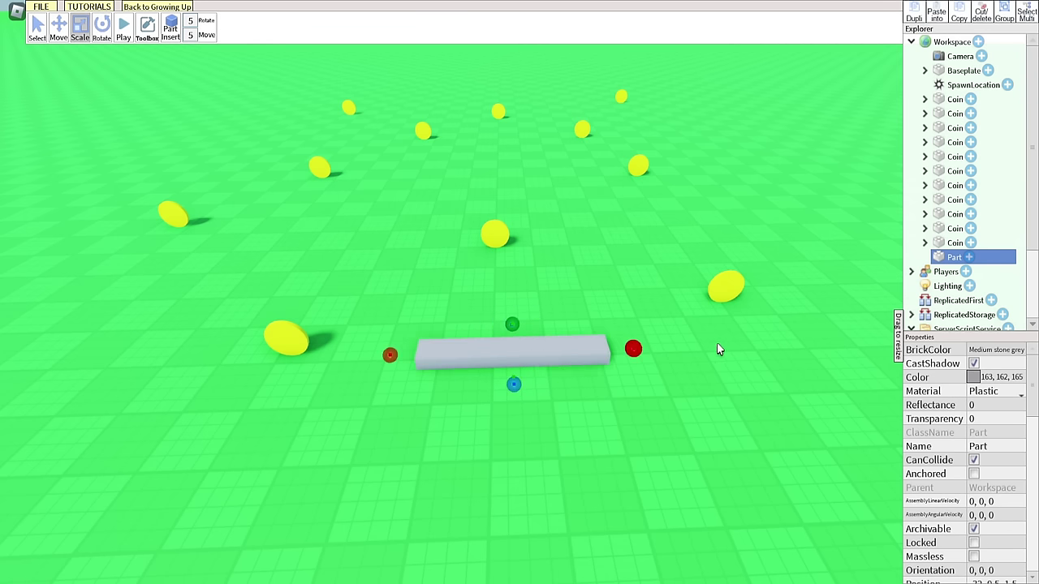
{"action": "left_click_drag", "start_coordinate": [389, 355], "coordinate": [295, 360]}
Step: Move the long bar along its blue axis toward the coins
{"action": "left_click", "coordinate": [58, 30]}
{"action": "scroll", "coordinate": [500, 354], "scroll_direction": "down", "scroll_amount": 4}
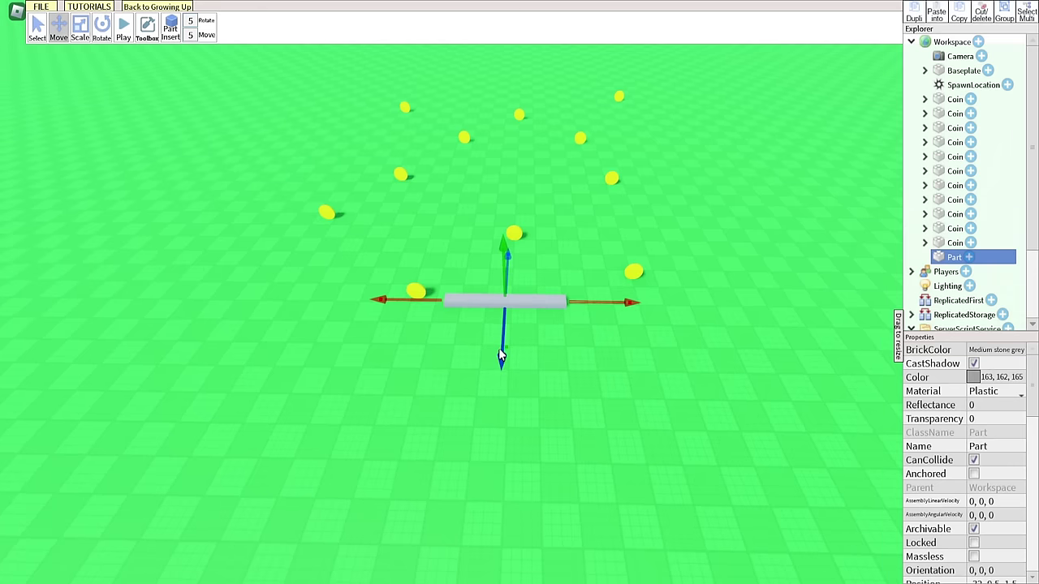
{"action": "left_click_drag", "start_coordinate": [501, 353], "coordinate": [502, 282]}
{"action": "scroll", "coordinate": [499, 357], "scroll_direction": "down", "scroll_amount": 3}
{"action": "scroll", "coordinate": [496, 280], "scroll_direction": "up", "scroll_amount": 3}
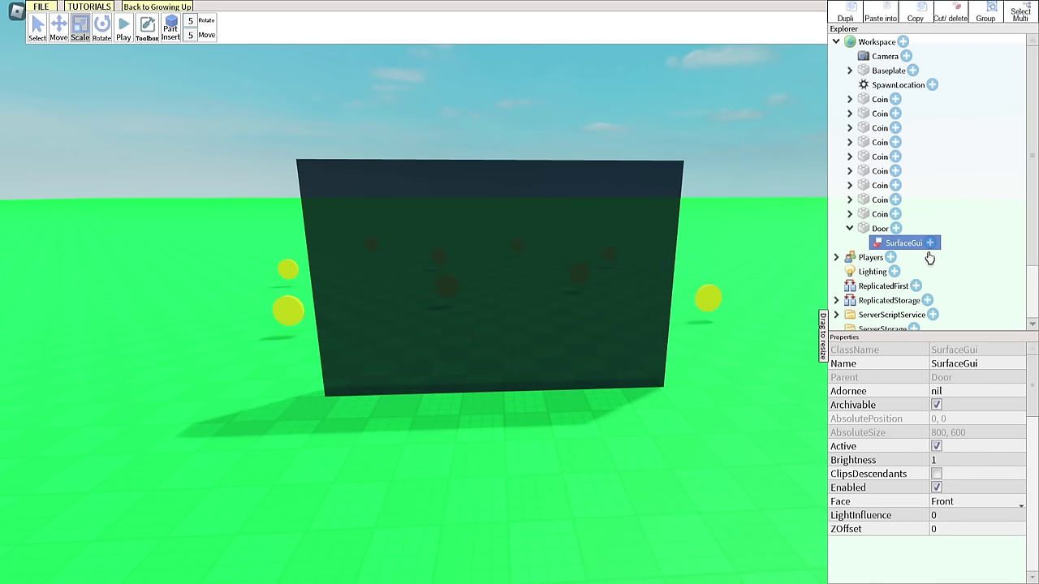
Step: Add a TextLabel to the door's SurfaceGui and set its text to "10 Cash"
{"action": "left_click", "coordinate": [930, 243]}
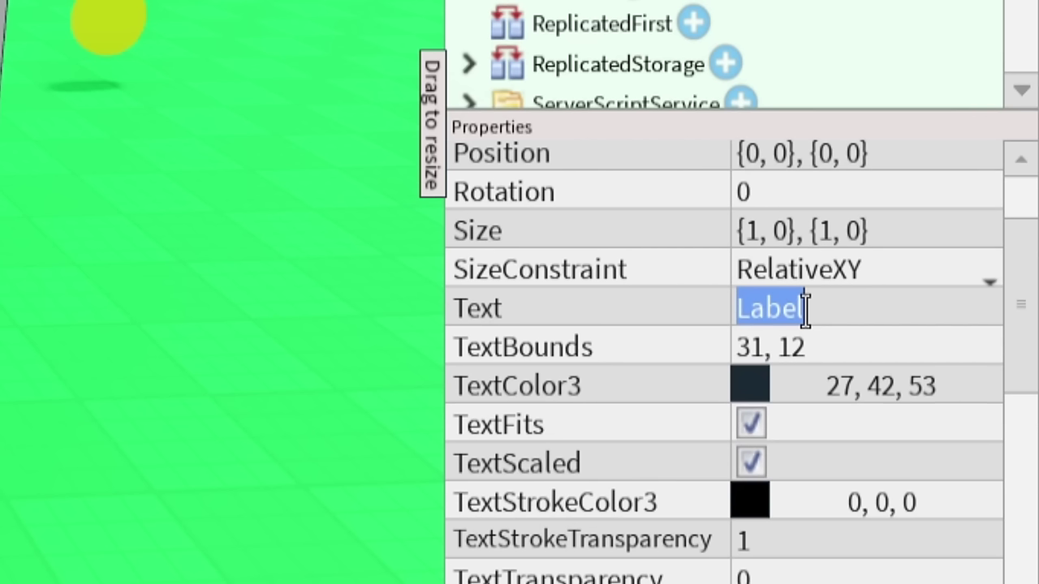
{"action": "type", "text": "10"}
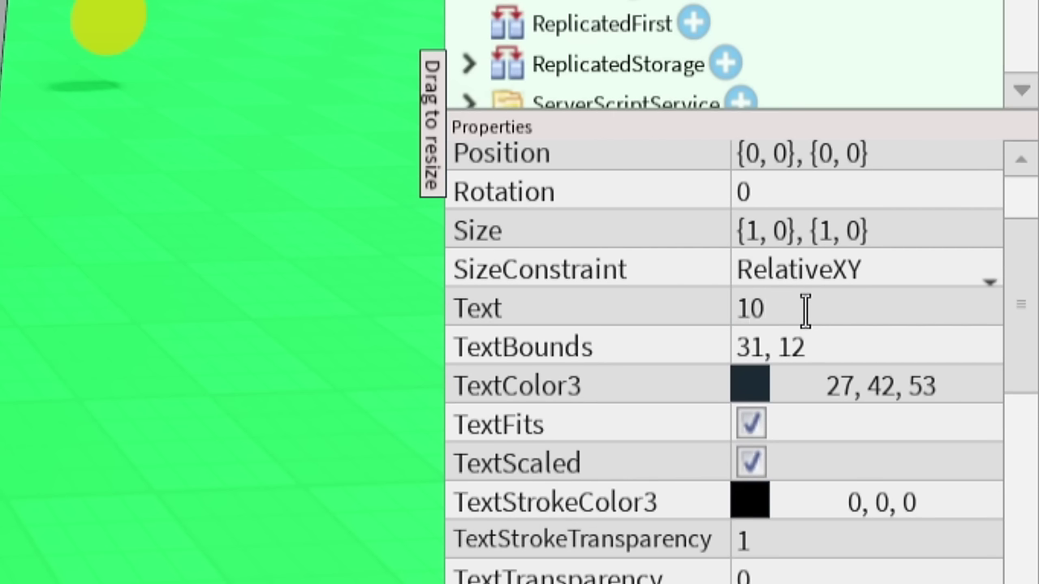
{"action": "type", "text": " Cas"}
{"action": "type", "text": "h"}
{"action": "key", "text": "Return"}
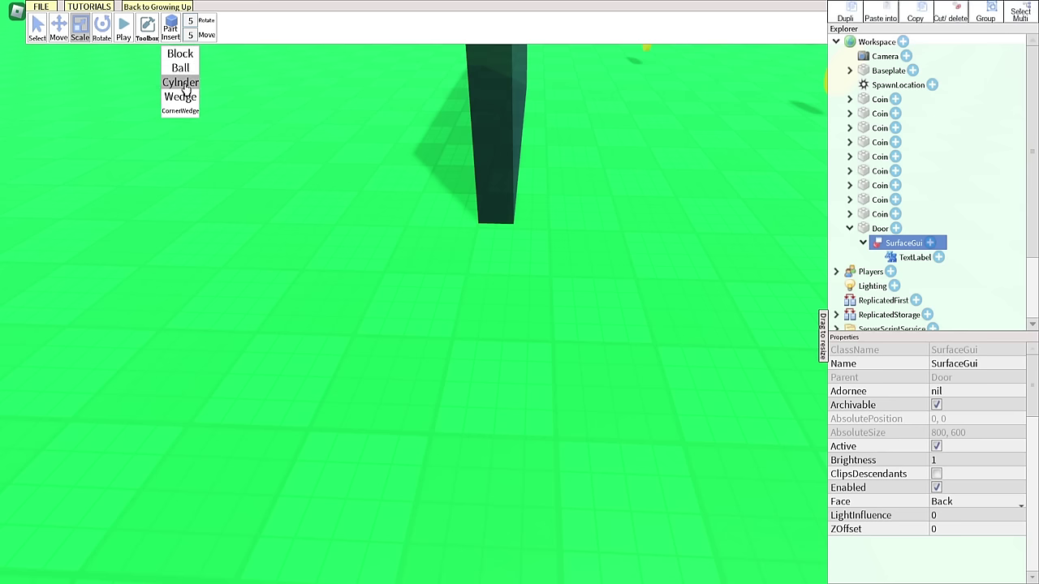
Step: Insert a cylinder part at the door's side edge and enlarge its diameter to make it thicker than the door
{"action": "left_click", "coordinate": [180, 82]}
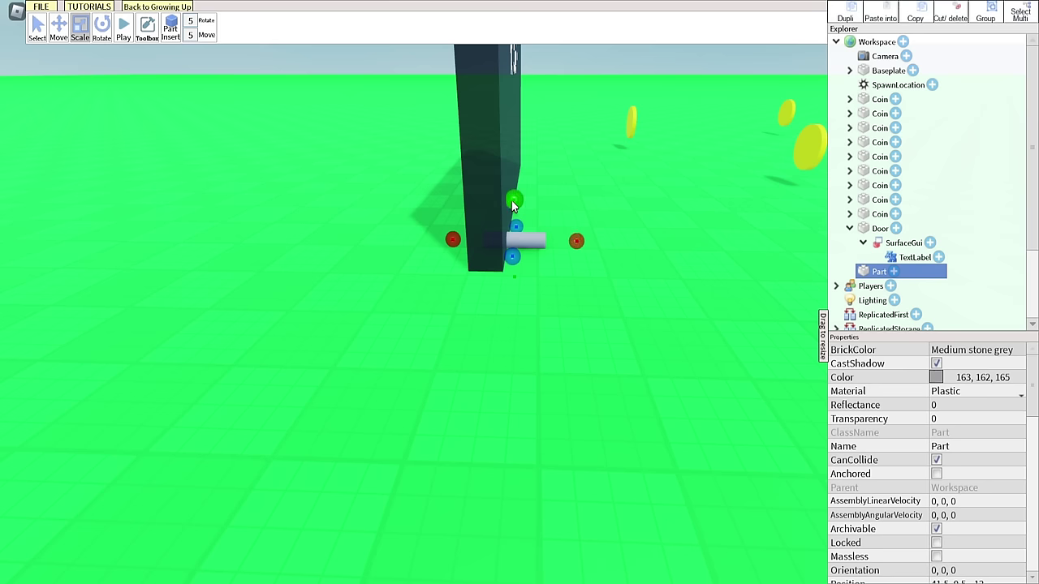
{"action": "left_click_drag", "start_coordinate": [511, 200], "coordinate": [521, 70]}
{"action": "left_click_drag", "start_coordinate": [511, 209], "coordinate": [456, 299]}
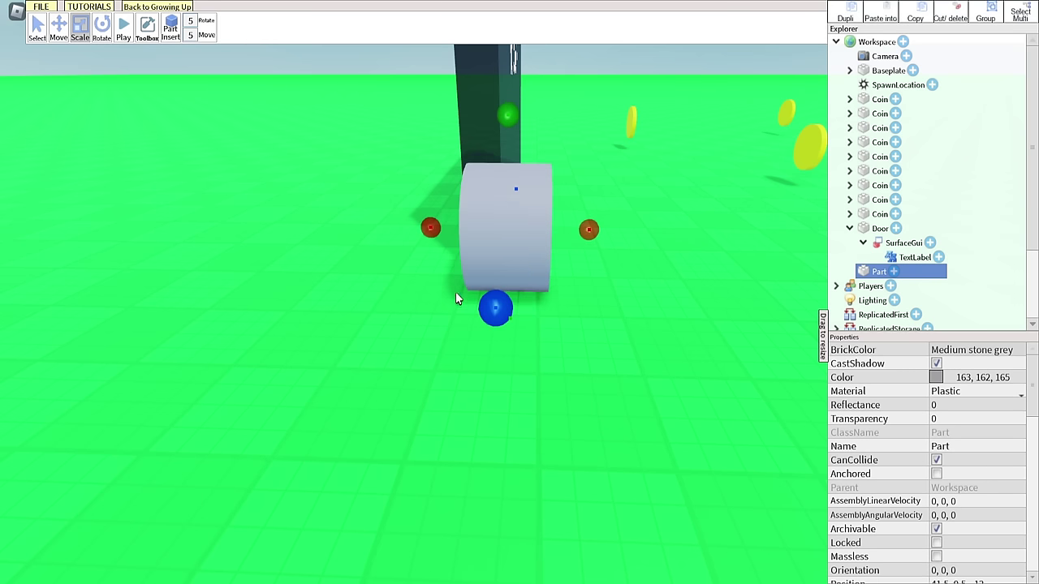
Step: Rotate the cylinder 90 degrees upright and stretch it upward to form a pillar beside the door
{"action": "left_click", "coordinate": [104, 32]}
{"action": "left_click_drag", "start_coordinate": [490, 118], "coordinate": [587, 305]}
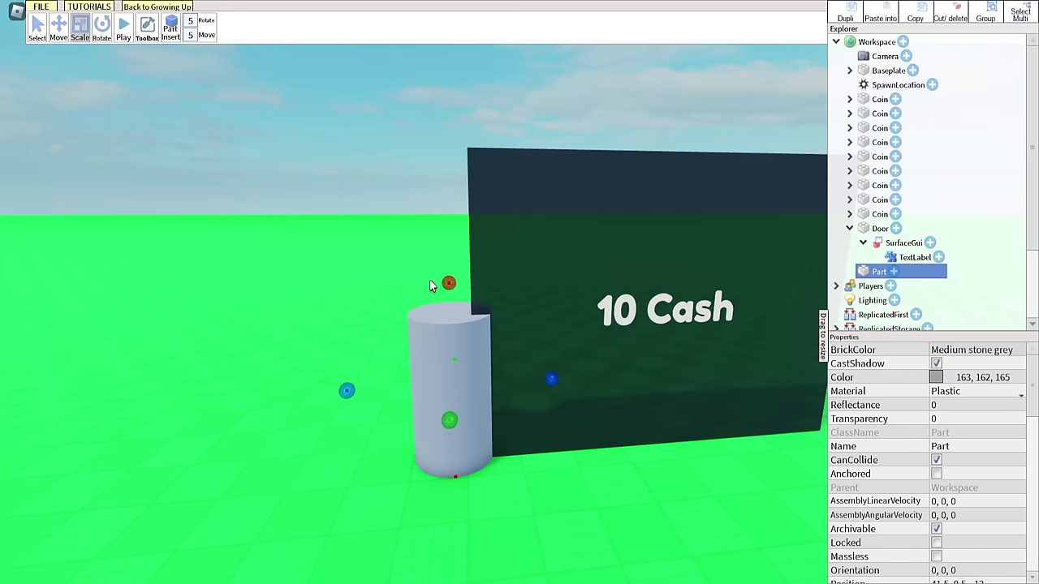
{"action": "left_click_drag", "start_coordinate": [449, 284], "coordinate": [446, 200]}
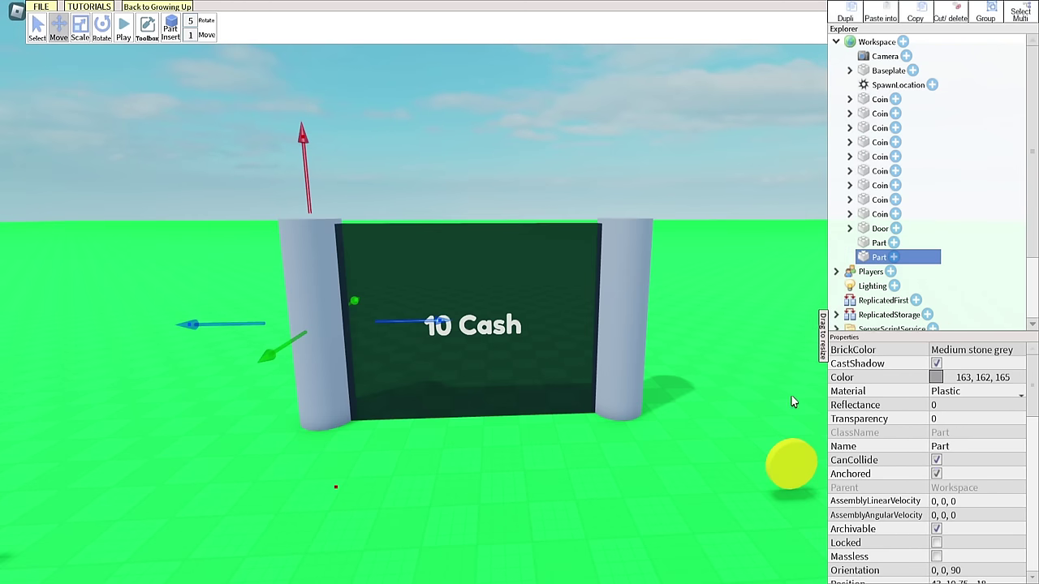
Step: Add a script to the Door with a script.Parent.Touched handler taking Hit and an if condition checking Hit.Parent for "Humanoid"
{"action": "left_click", "coordinate": [560, 321]}
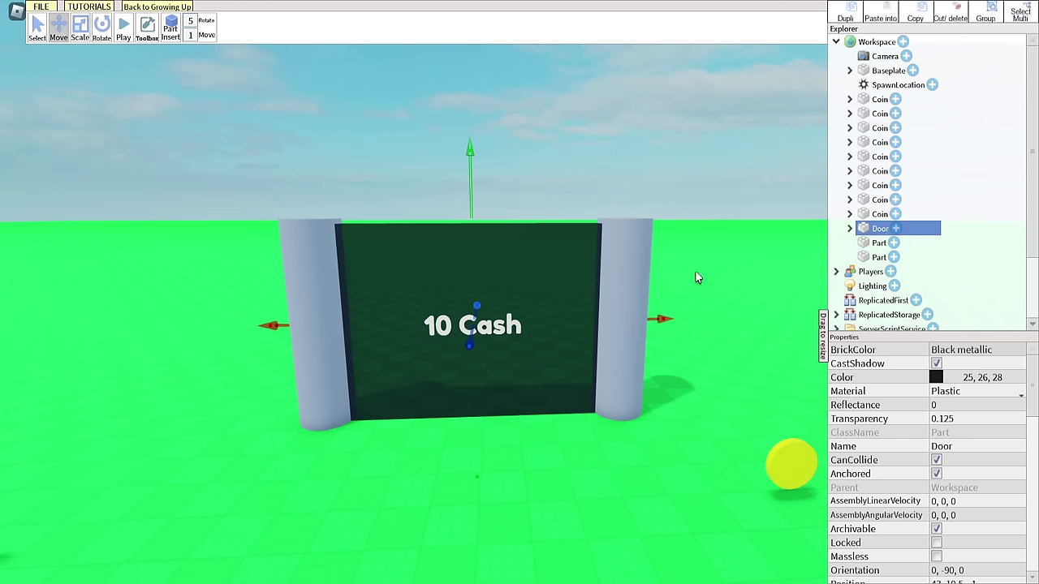
{"action": "left_click", "coordinate": [896, 229]}
{"action": "left_click", "coordinate": [892, 274]}
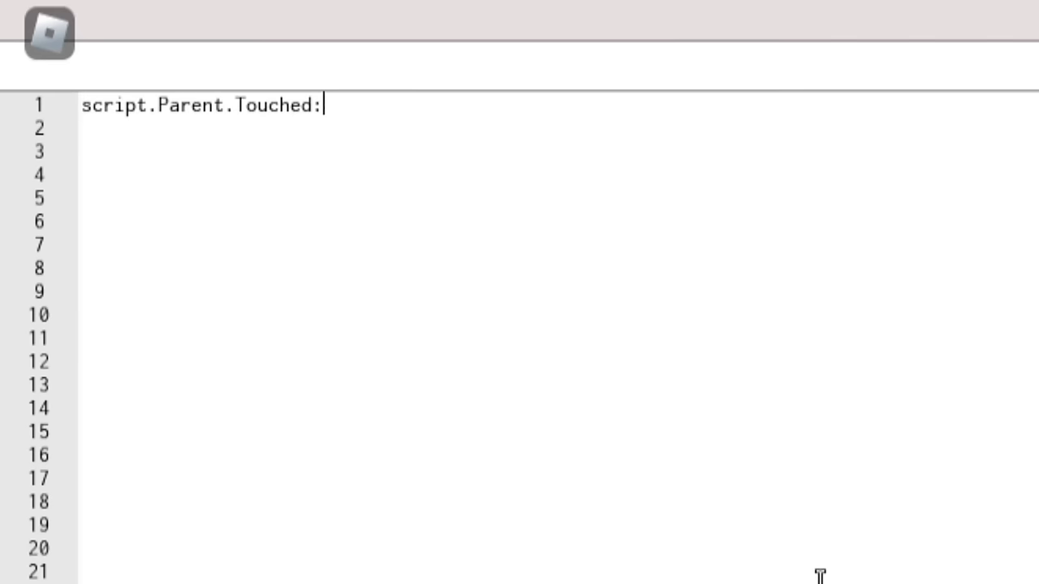
{"action": "type", "text": "Connect(function(Hit)"}
{"action": "key", "text": "Return"}
{"action": "key", "text": "Return"}
{"action": "type", "text": "if Hit.Parent:FindFirstChild(\"Humanoid\") then"}
{"action": "key", "text": "Return"}
{"action": "key", "text": "Return"}
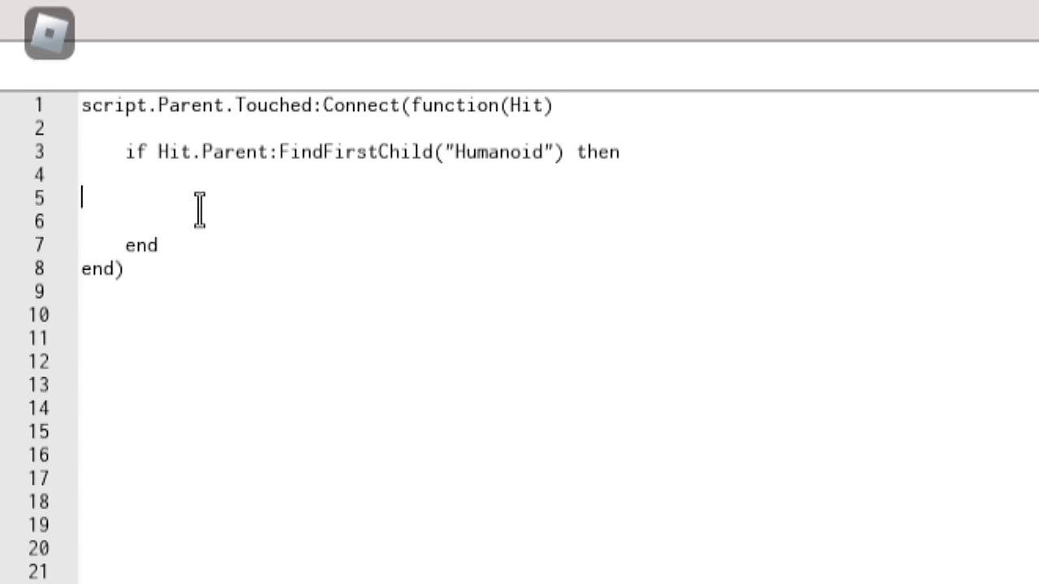
Step: Inside the condition, define local Player with game.Players:GetPlayerFromCharacter(Hit.Parent) and add an if check on Player.leaderstats.Coins.Value
{"action": "type", "text": "local Player = game.Players:GetPlayerFromCharacter(Hit.Parent)"}
{"action": "key", "text": "Return"}
{"action": "key", "text": "Return"}
{"action": "type", "text": "if Player.leaderstats.Coins.Value = Player.leaderst"}
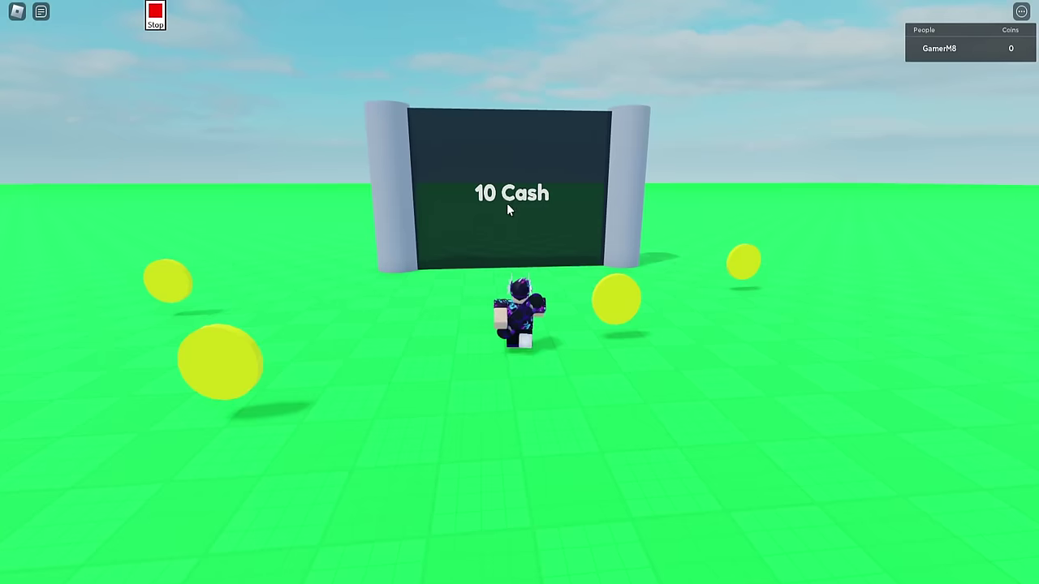
Step: Playtest the door by walking the character into it without coins, and back away to collect coins
{"action": "key", "text": "w"}
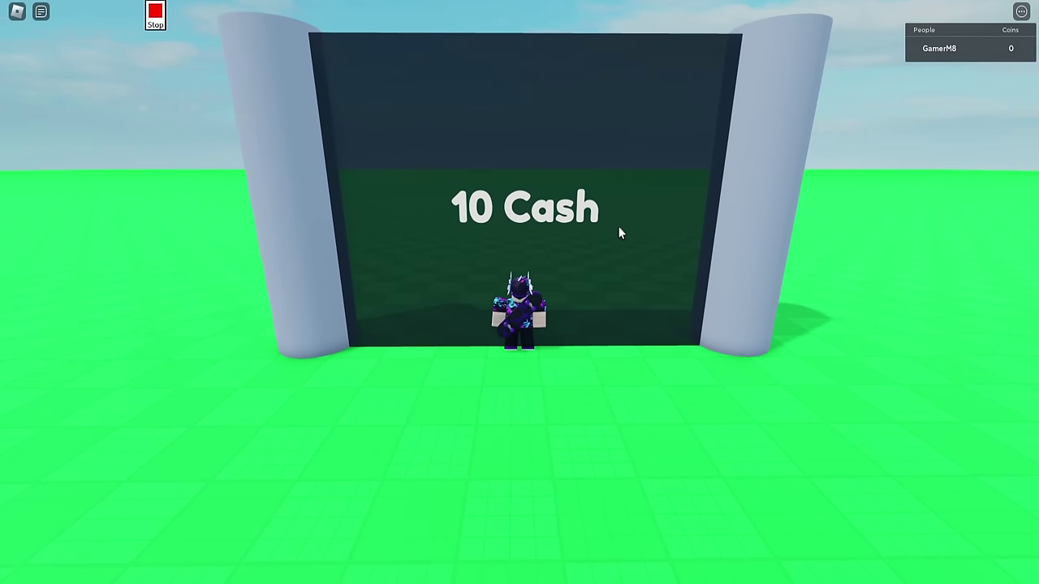
{"action": "key", "text": "s"}
{"action": "key", "text": "w"}
{"action": "key", "text": "s"}
{"action": "key", "text": "d"}
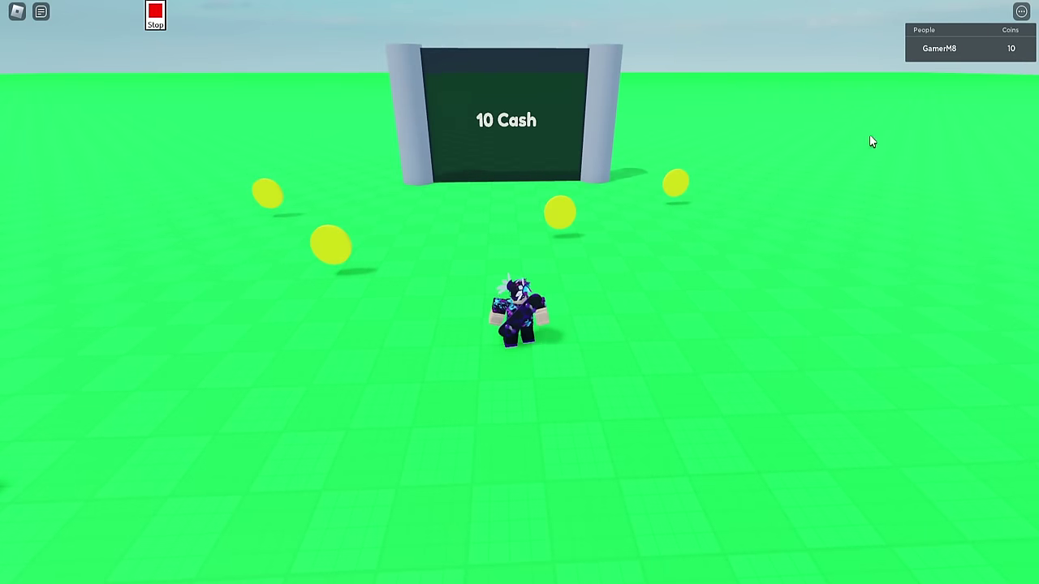
Step: Walk the character with 10 coins into the 10 Cash door and move between the pillars to check that it opens
{"action": "key", "text": "w"}
{"action": "key", "text": "w"}
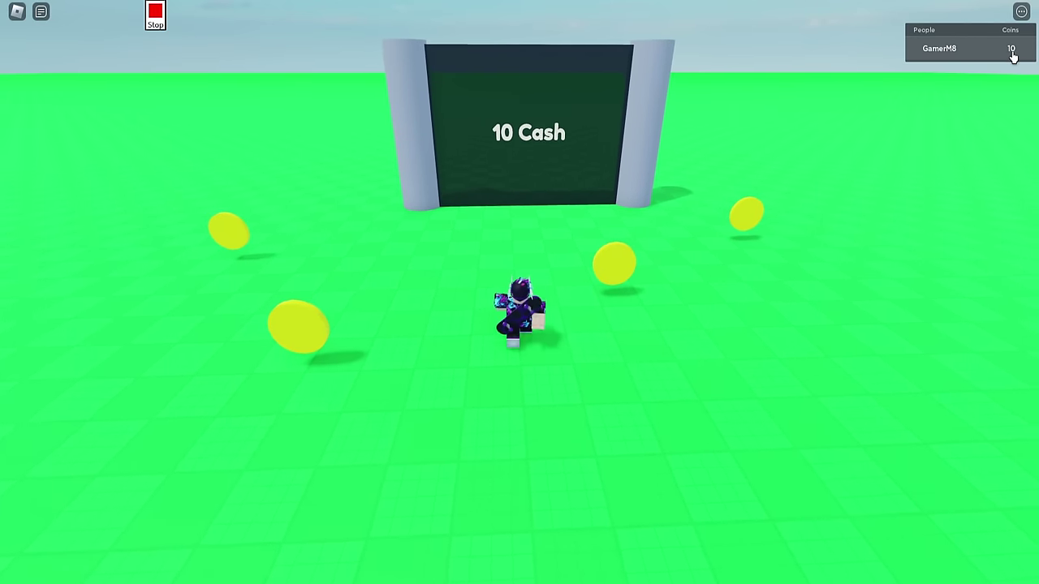
{"action": "key", "text": "w"}
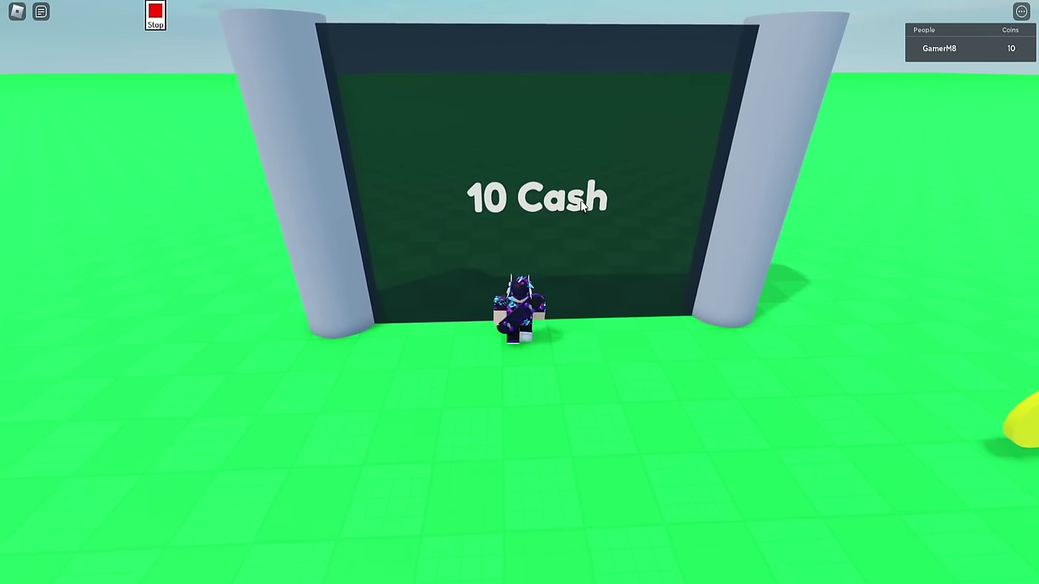
{"action": "key", "text": "s"}
{"action": "key", "text": "s"}
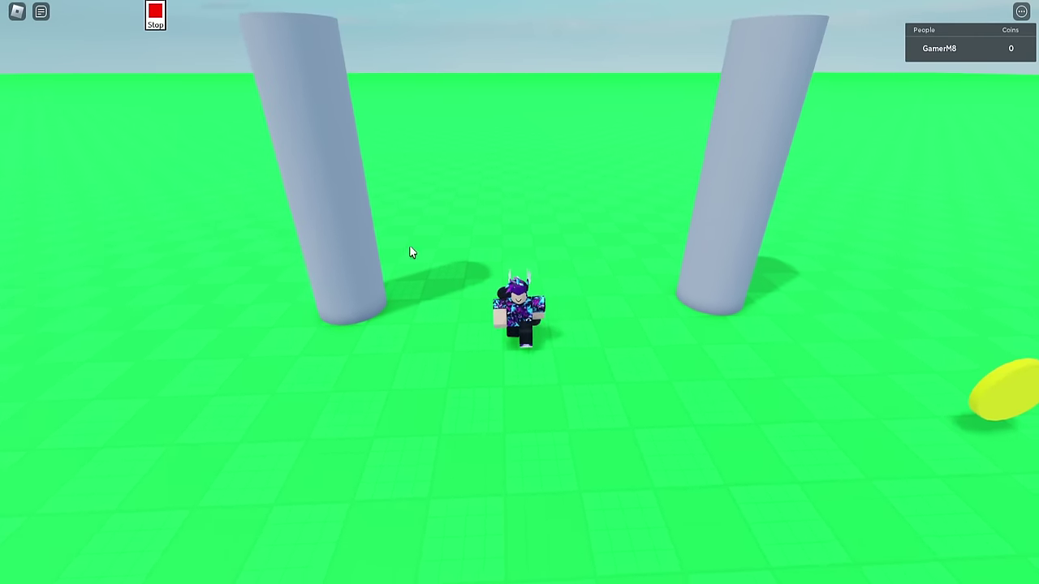
{"action": "key", "text": "w"}
{"action": "key", "text": "space"}
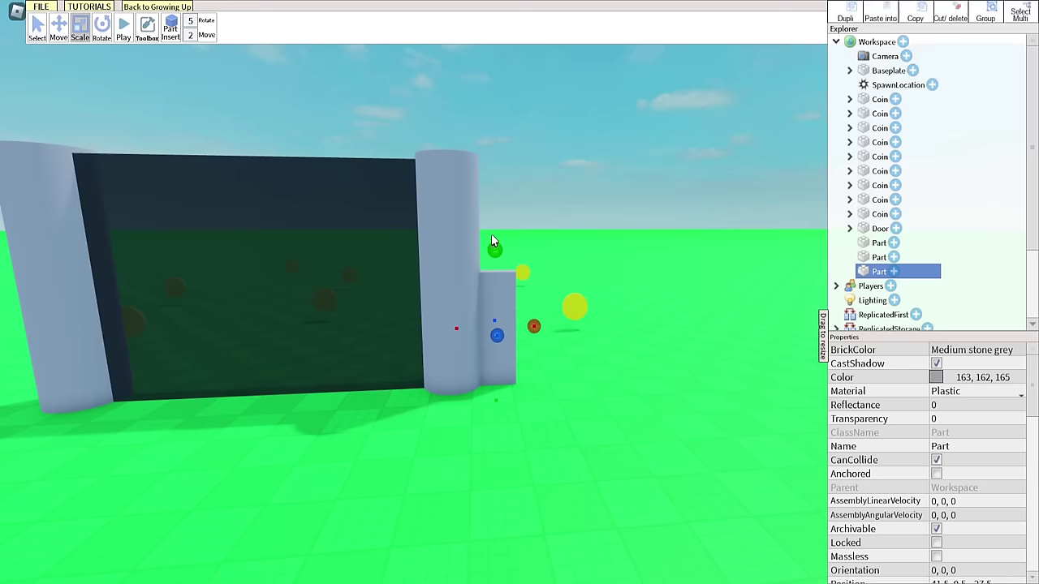
Step: Stretch the grey wall block beside the door's pillar sideways into a longer wall
{"action": "key", "text": "d"}
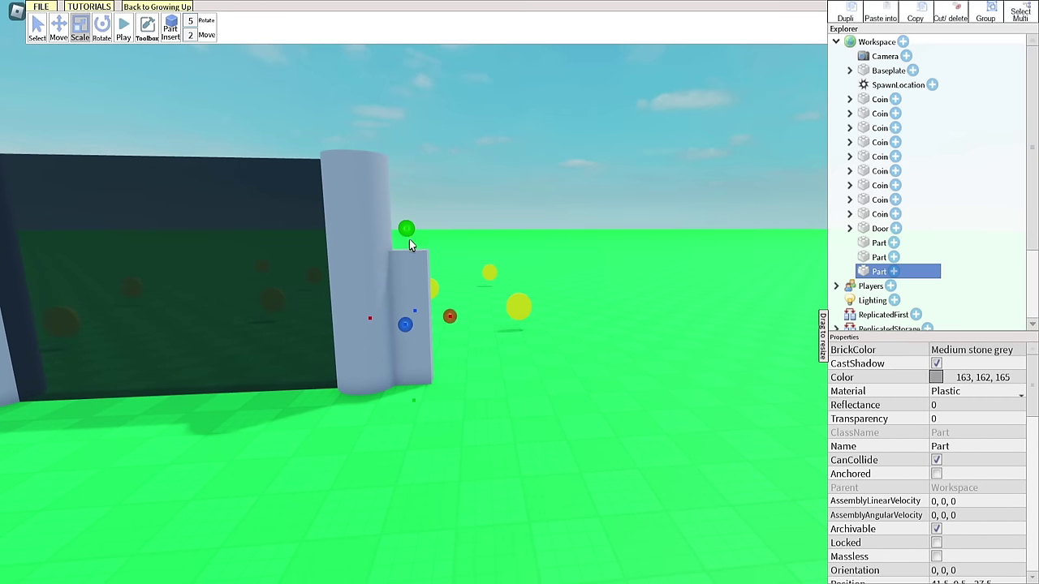
{"action": "left_click_drag", "start_coordinate": [479, 312], "coordinate": [577, 299]}
{"action": "key", "text": "d"}
{"action": "right_click", "coordinate": [577, 300]}
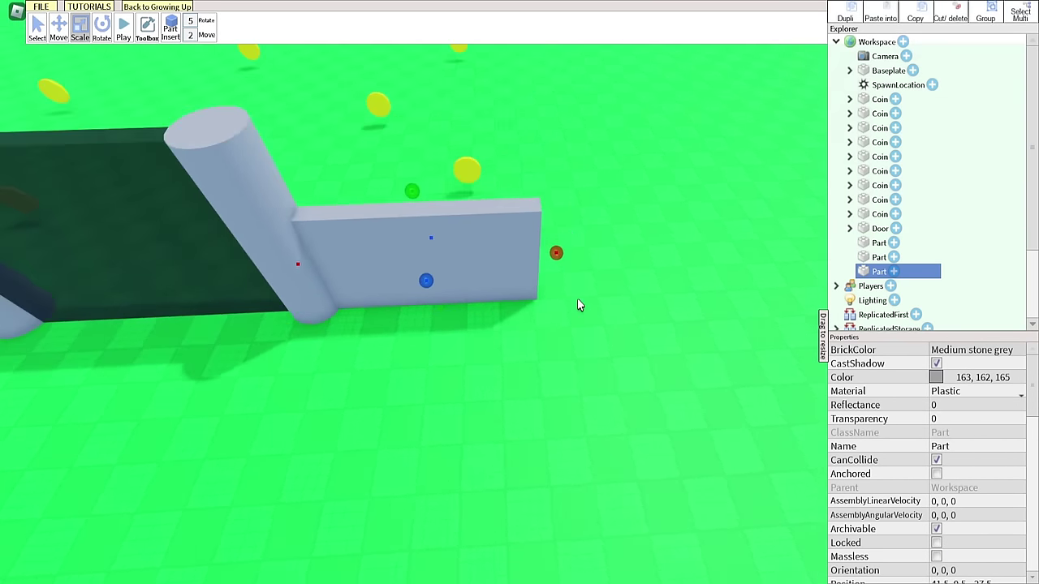
Step: Set the wall's color to a reddish orange, RGB 233, 116, 89
{"action": "left_click", "coordinate": [936, 378]}
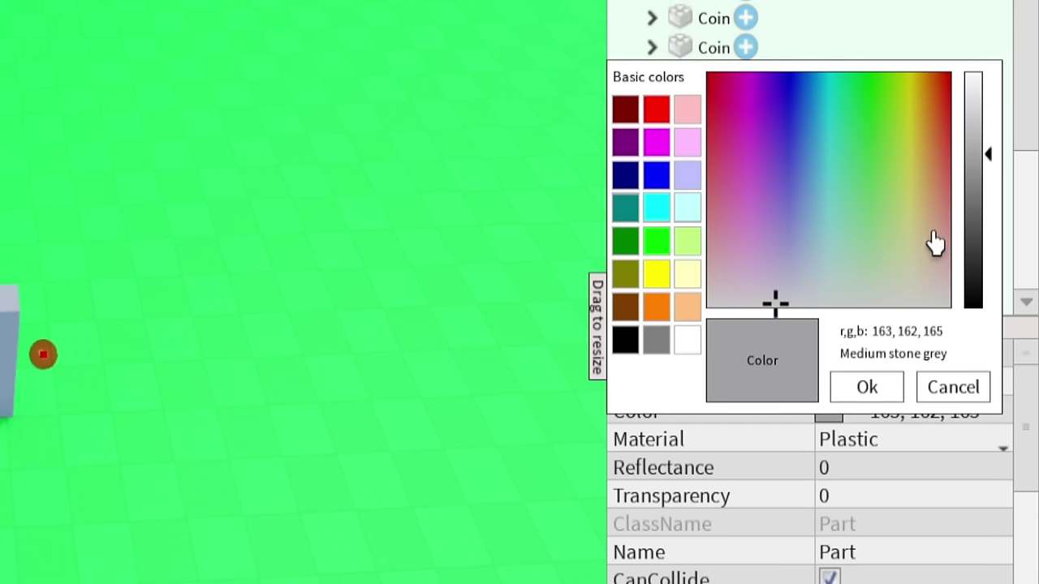
{"action": "left_click", "coordinate": [932, 225]}
{"action": "left_click_drag", "start_coordinate": [990, 153], "coordinate": [989, 119]}
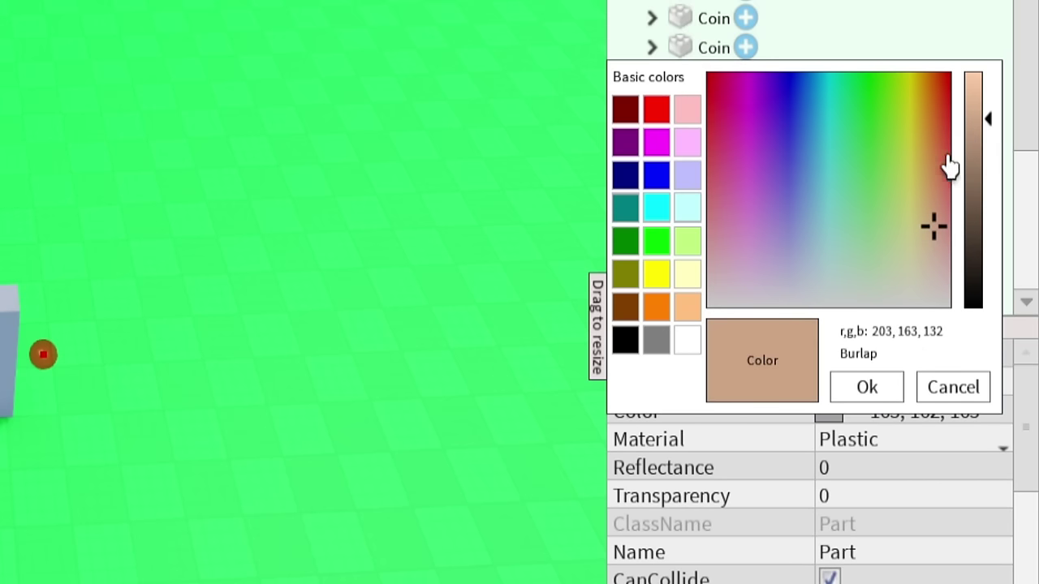
{"action": "left_click", "coordinate": [936, 204]}
{"action": "left_click_drag", "start_coordinate": [936, 189], "coordinate": [938, 166]}
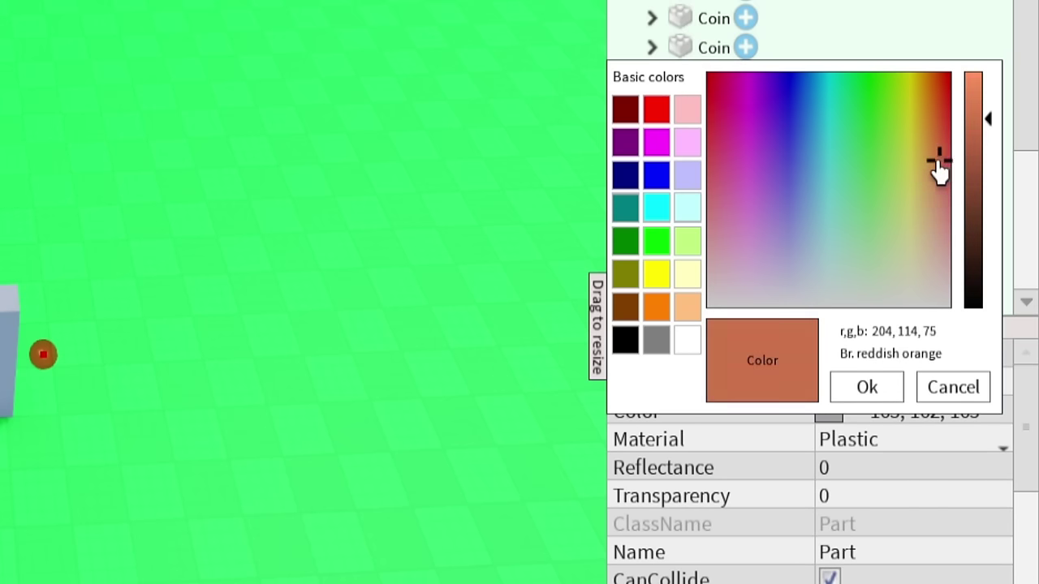
{"action": "left_click", "coordinate": [979, 104]}
{"action": "left_click", "coordinate": [867, 387]}
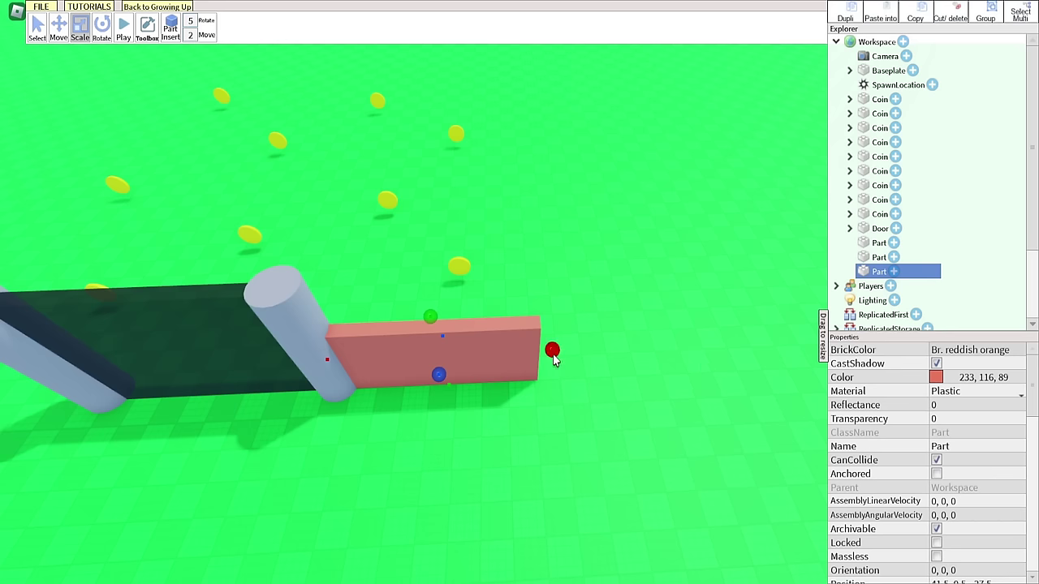
Step: Lengthen the reddish-orange wall sections to enclose the coin area in front of the door
{"action": "left_click_drag", "start_coordinate": [599, 356], "coordinate": [451, 361]}
{"action": "key", "text": "a"}
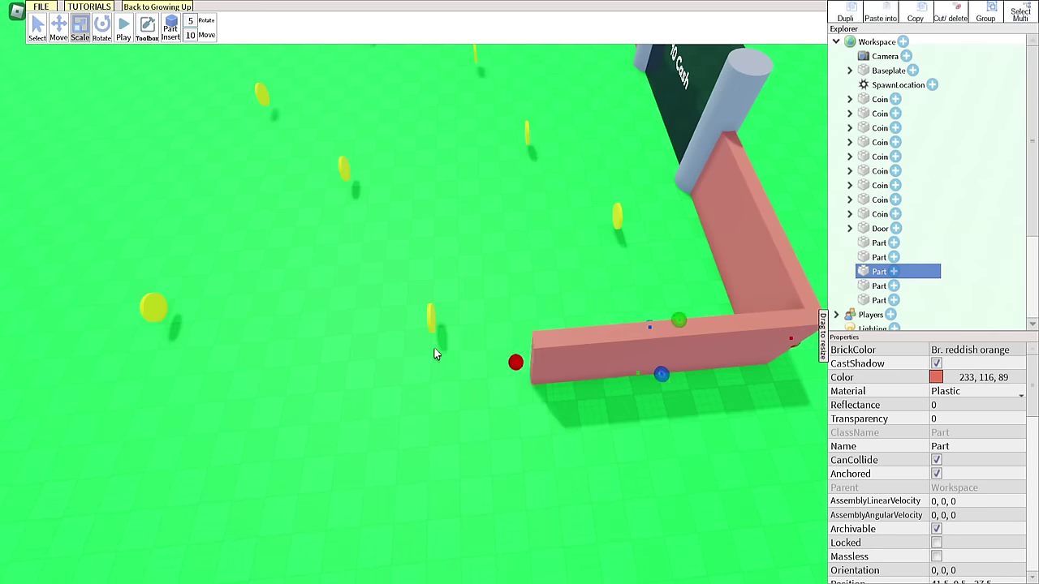
{"action": "key", "text": "s"}
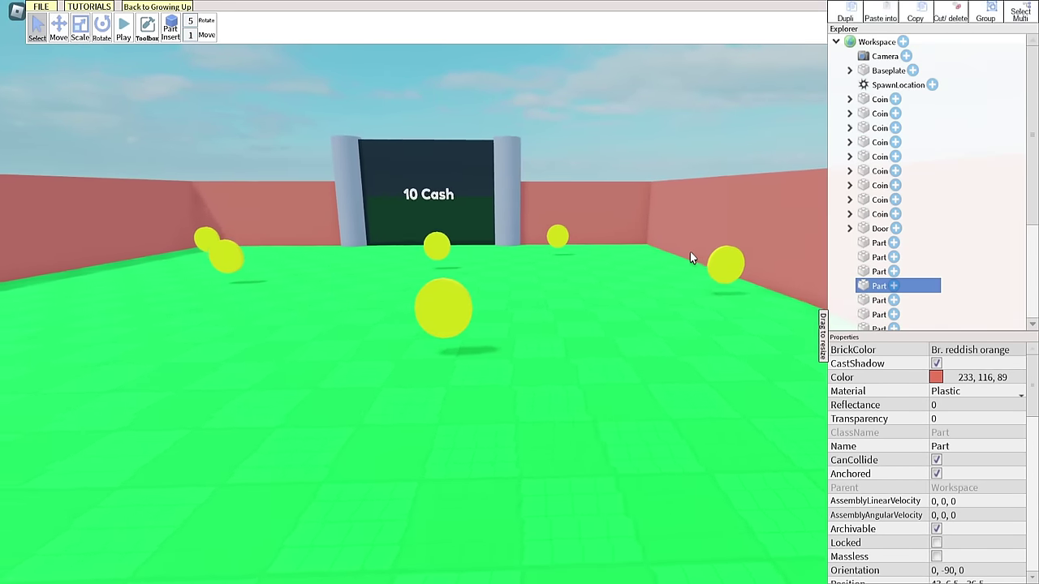
Step: Playtest the walled area by walking the character around and collecting coins
{"action": "key", "text": "w"}
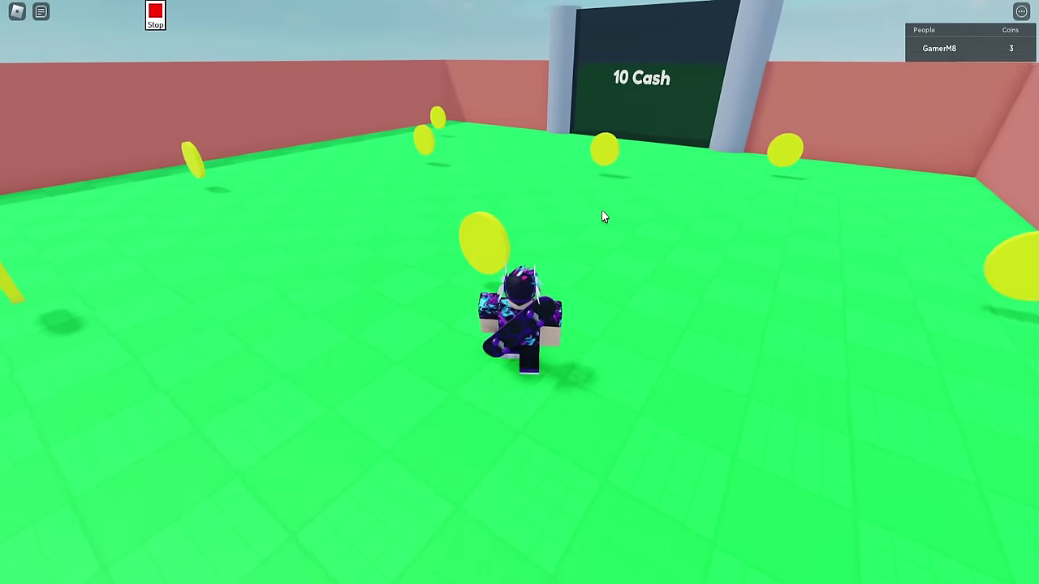
{"action": "key", "text": "w"}
{"action": "key", "text": "Left"}
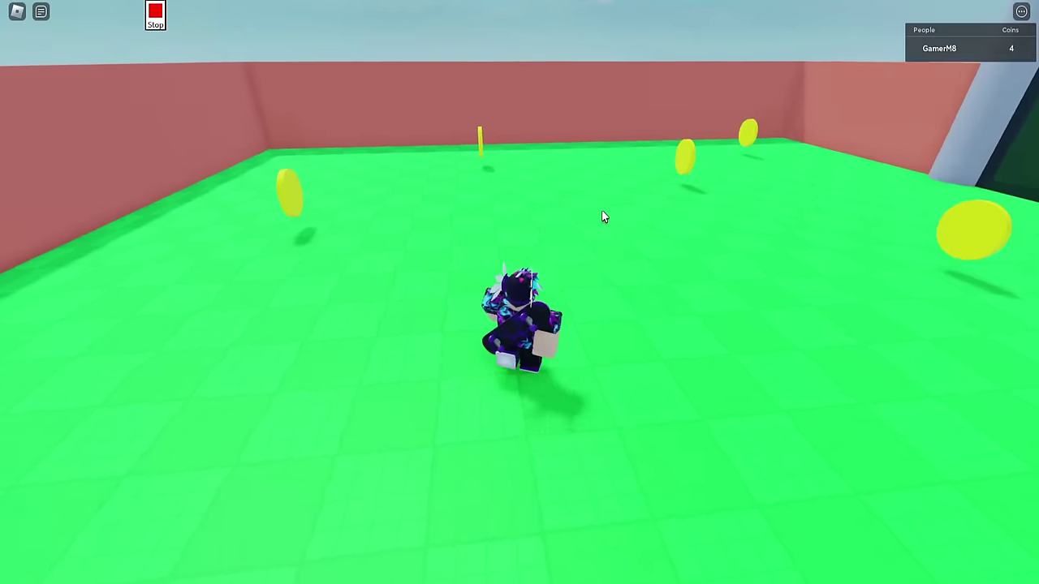
{"action": "key", "text": "w"}
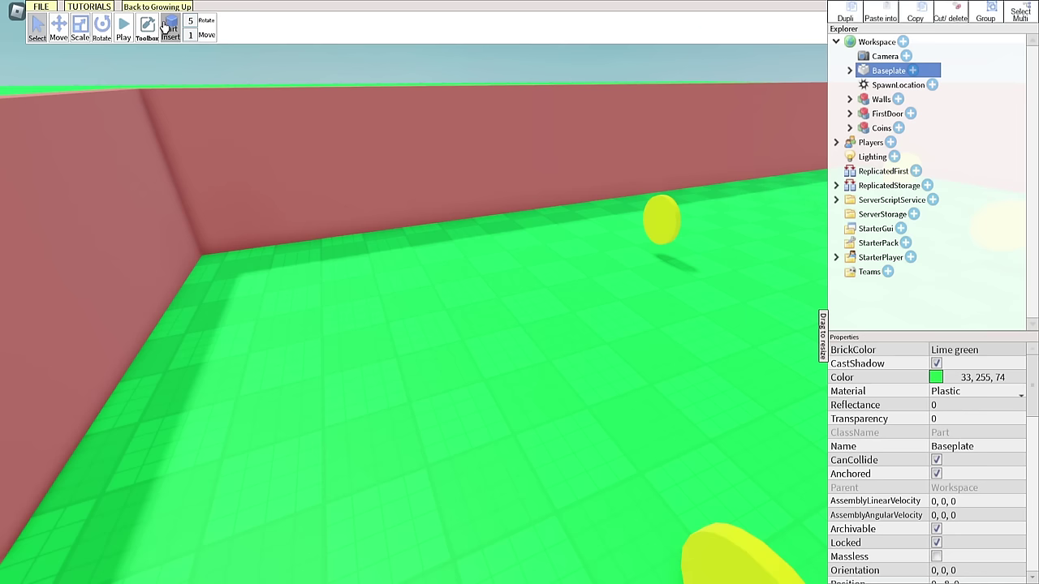
Step: Insert a block part inside the walls and scale it upward into a tall tree trunk
{"action": "left_click", "coordinate": [167, 27]}
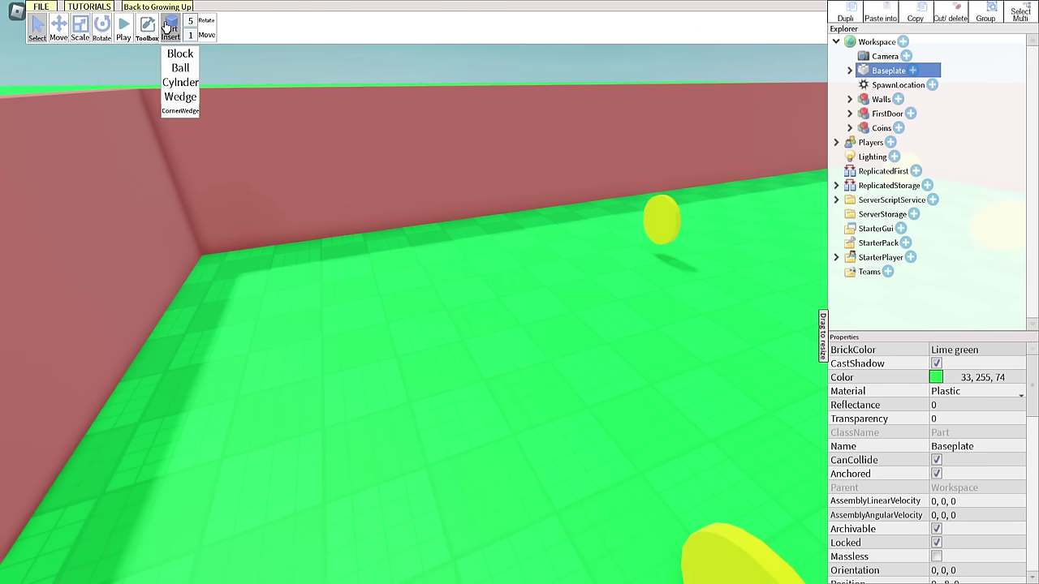
{"action": "left_click", "coordinate": [174, 55]}
{"action": "left_click", "coordinate": [81, 32]}
{"action": "key", "text": "f"}
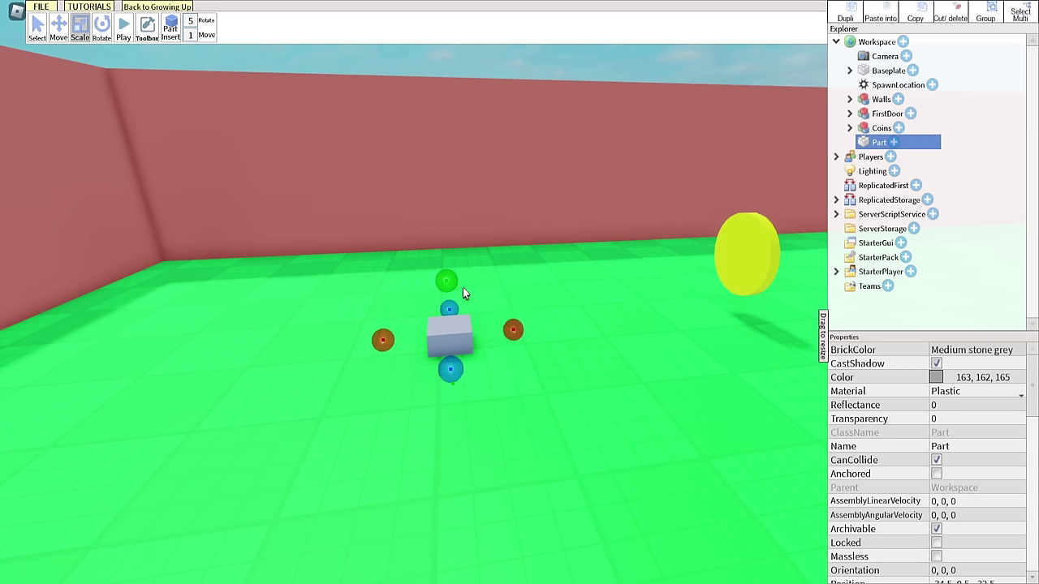
{"action": "left_click_drag", "start_coordinate": [463, 288], "coordinate": [436, 93]}
Step: Color the trunk dark brown, RGB 151, 74, 21
{"action": "left_click", "coordinate": [935, 378]}
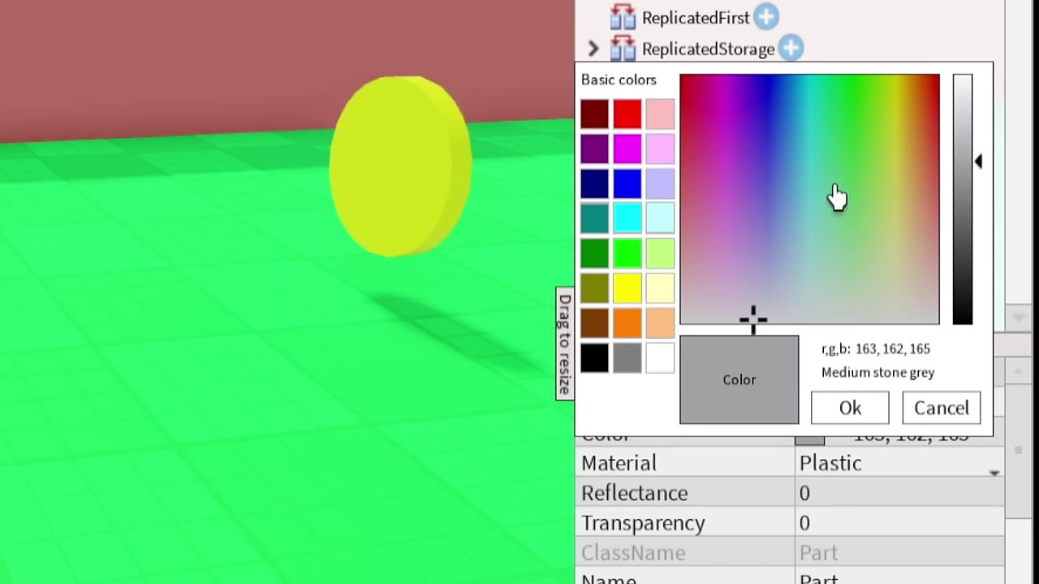
{"action": "left_click_drag", "start_coordinate": [919, 135], "coordinate": [923, 120]}
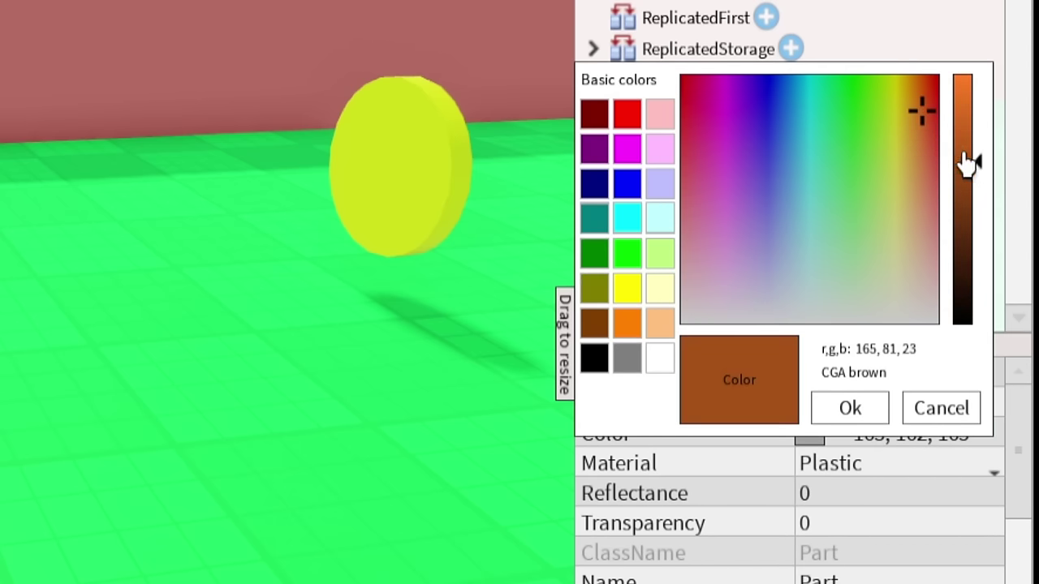
{"action": "left_click_drag", "start_coordinate": [966, 162], "coordinate": [965, 151]}
{"action": "left_click", "coordinate": [850, 408]}
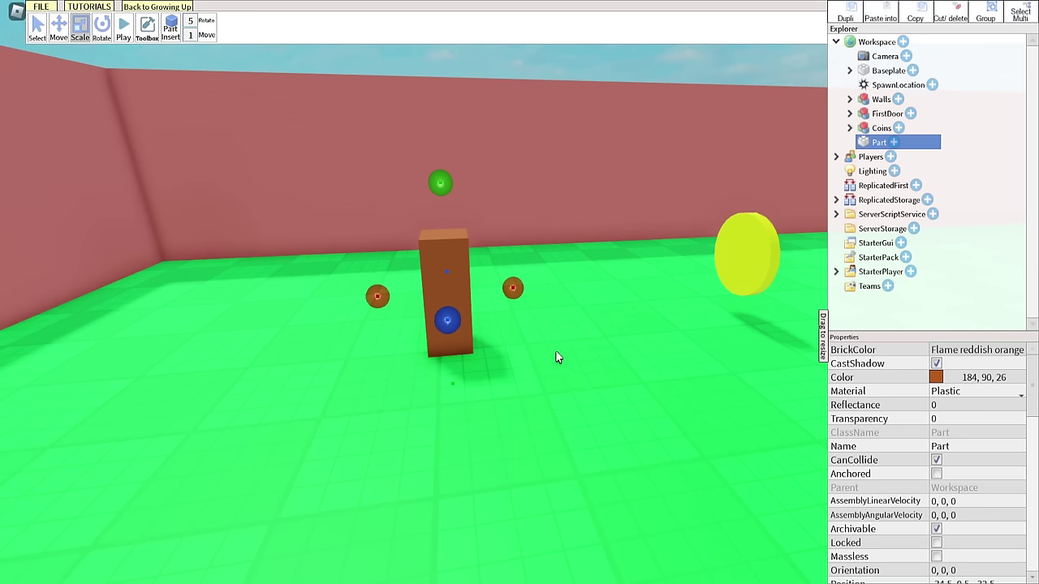
{"action": "left_click", "coordinate": [939, 377]}
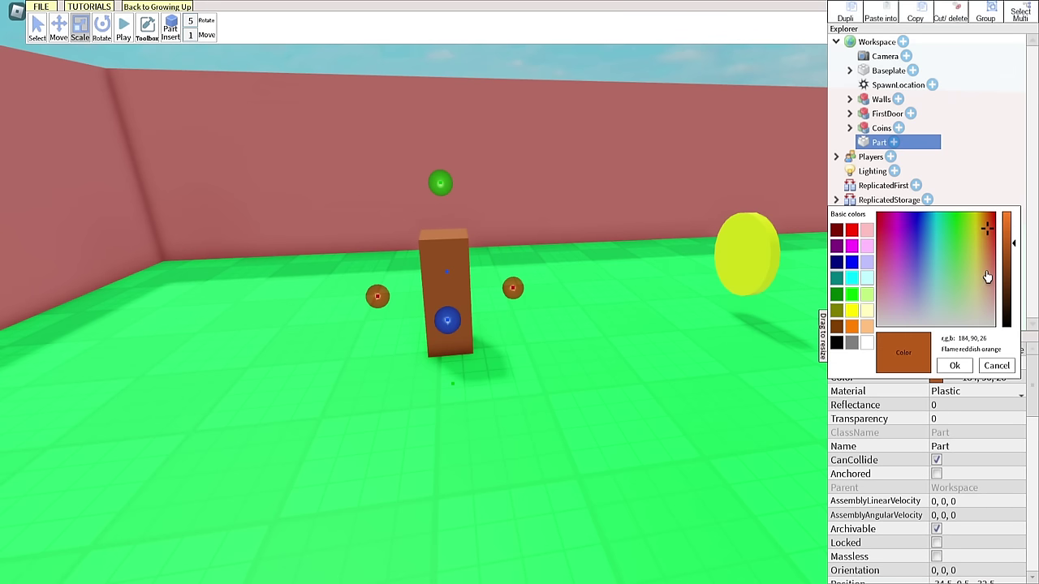
{"action": "left_click", "coordinate": [1008, 259]}
{"action": "left_click", "coordinate": [958, 366]}
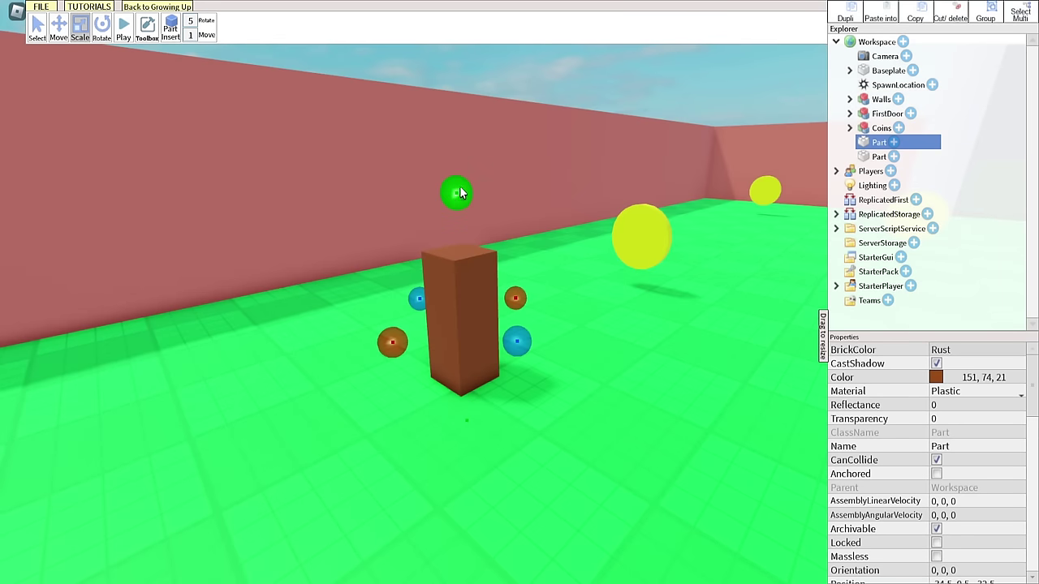
Step: Form a green leaf block on top of the trunk and lengthen it past the trunk at both ends
{"action": "left_click_drag", "start_coordinate": [460, 190], "coordinate": [459, 83]}
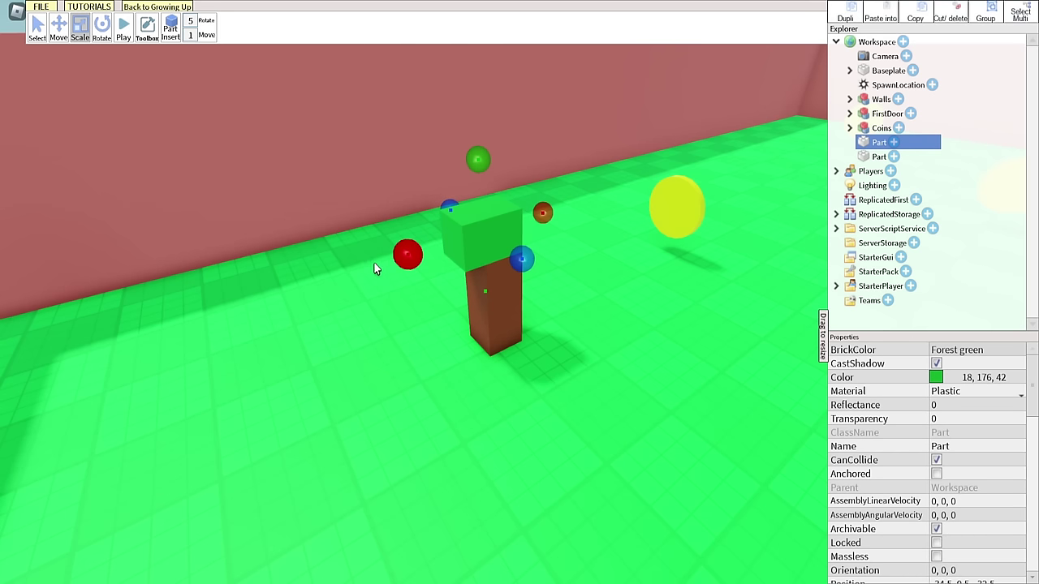
{"action": "left_click_drag", "start_coordinate": [375, 269], "coordinate": [373, 271]}
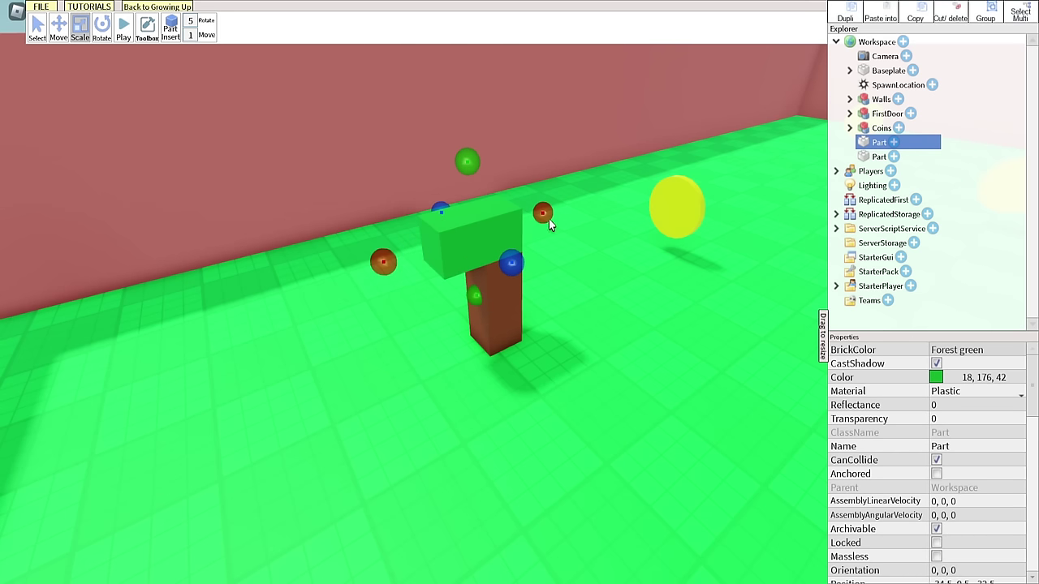
{"action": "left_click_drag", "start_coordinate": [560, 215], "coordinate": [591, 203]}
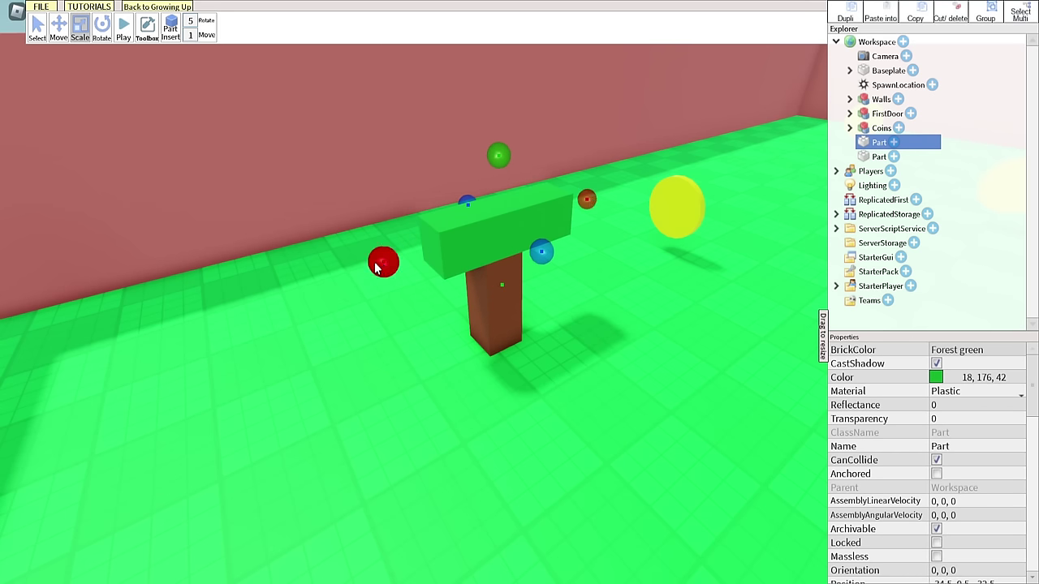
{"action": "left_click_drag", "start_coordinate": [375, 268], "coordinate": [356, 277]}
Step: Widen the green leaf block on both remaining sides to form a broad canopy layer
{"action": "right_click", "coordinate": [437, 296]}
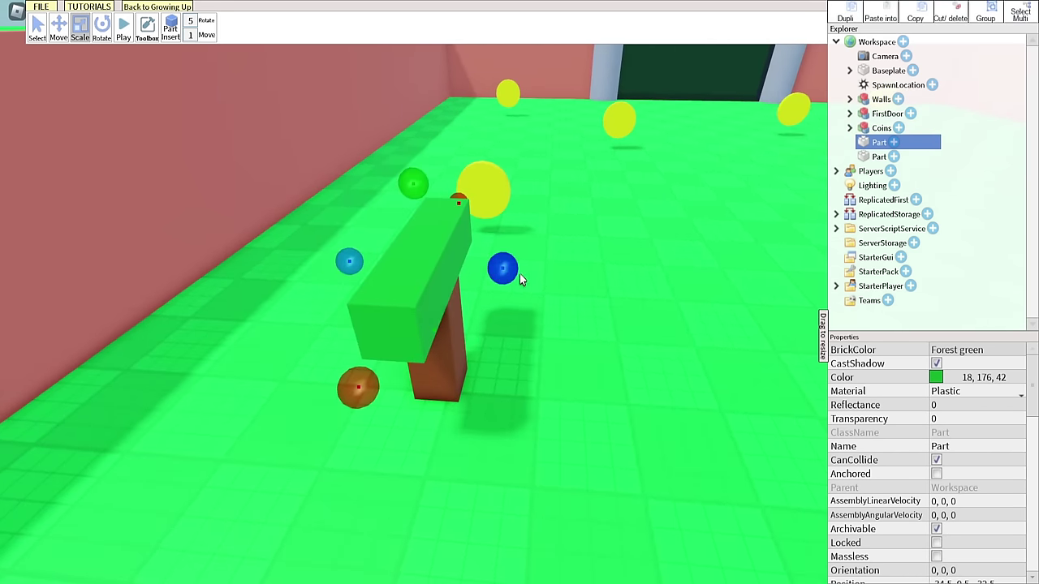
{"action": "left_click_drag", "start_coordinate": [518, 273], "coordinate": [597, 266]}
{"action": "right_click", "coordinate": [607, 273]}
{"action": "left_click_drag", "start_coordinate": [350, 263], "coordinate": [289, 272]}
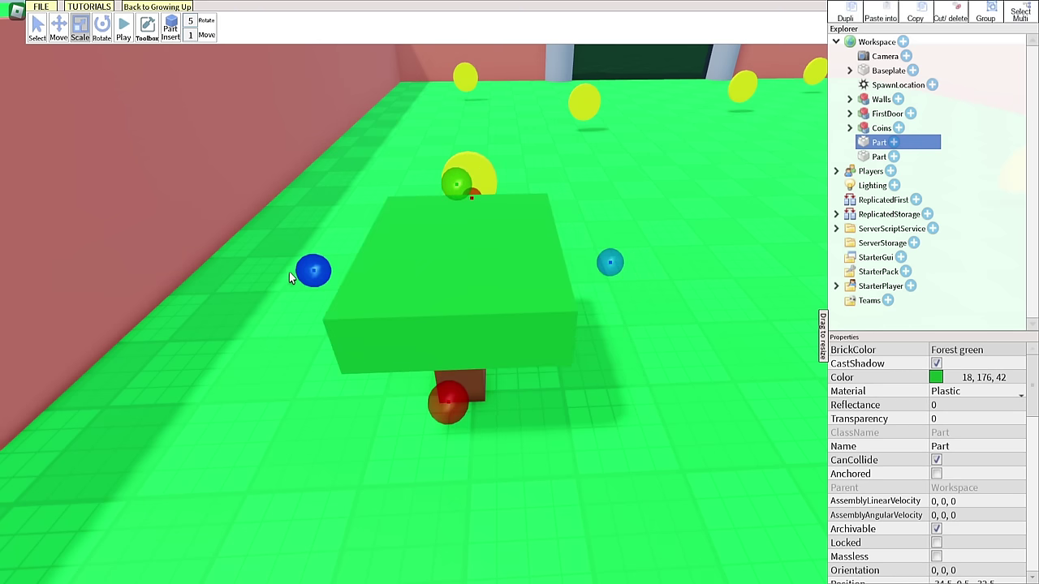
{"action": "right_click", "coordinate": [578, 389]}
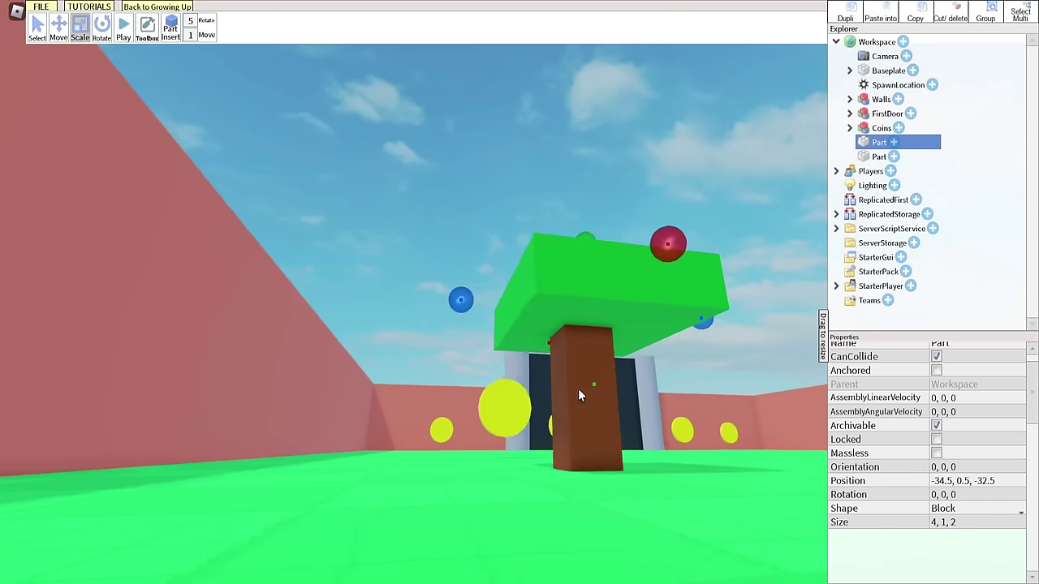
Step: Raise a copy of the green canopy block above the first leaf layer
{"action": "left_click_drag", "start_coordinate": [579, 391], "coordinate": [540, 376]}
{"action": "left_click_drag", "start_coordinate": [411, 307], "coordinate": [579, 390]}
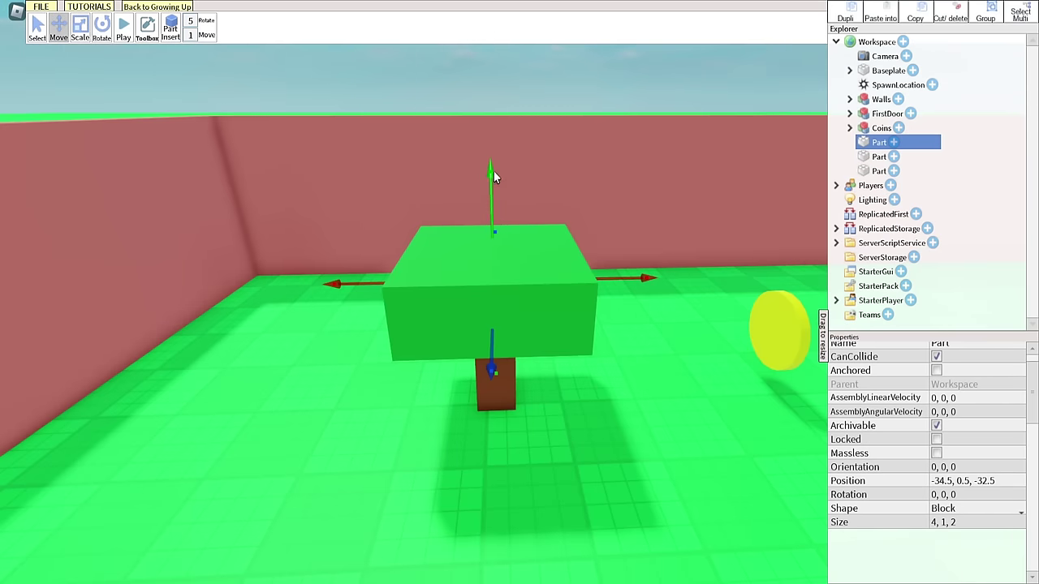
{"action": "left_click_drag", "start_coordinate": [493, 177], "coordinate": [490, 87]}
{"action": "key", "text": "ctrl+z"}
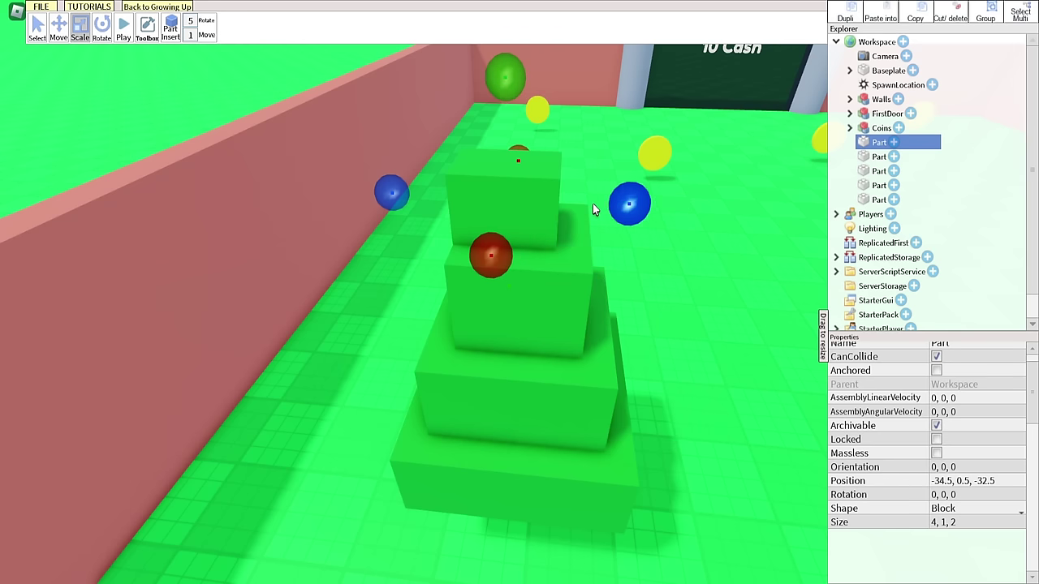
Step: Narrow the topmost green tier so the tree tapers to a small block at its peak
{"action": "left_click_drag", "start_coordinate": [405, 205], "coordinate": [452, 213]}
{"action": "right_click", "coordinate": [721, 325]}
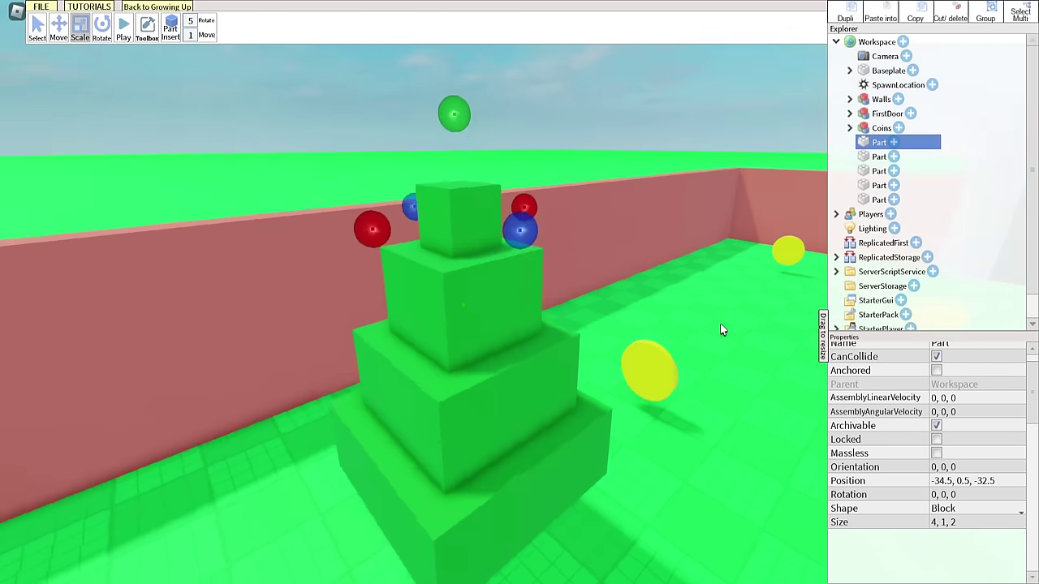
{"action": "left_click", "coordinate": [465, 357]}
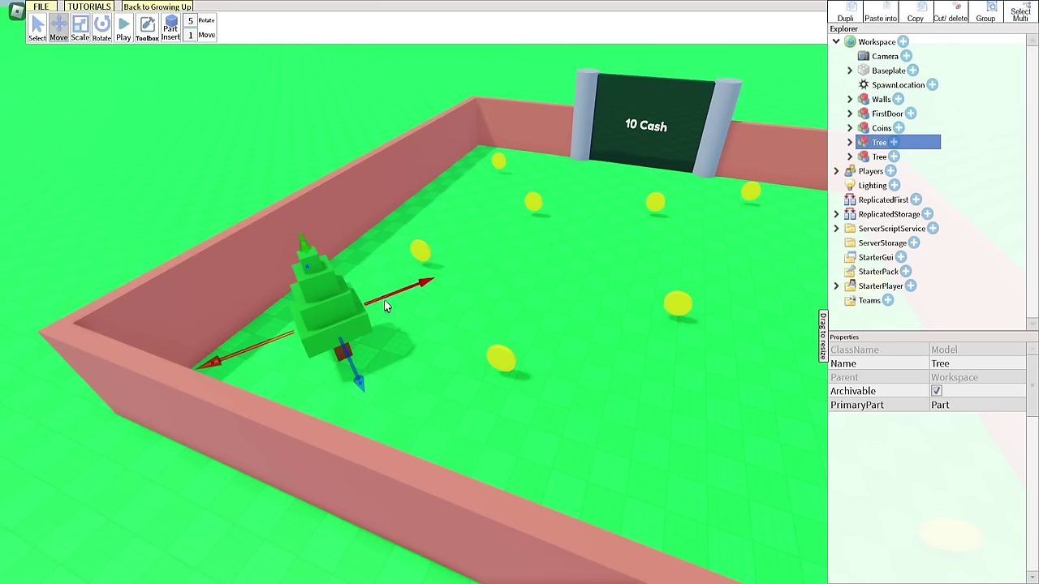
Step: Move copies of the Tree model to separate spots inside the walls, including the corner area near the door
{"action": "left_click_drag", "start_coordinate": [384, 299], "coordinate": [569, 241]}
{"action": "right_click", "coordinate": [501, 264]}
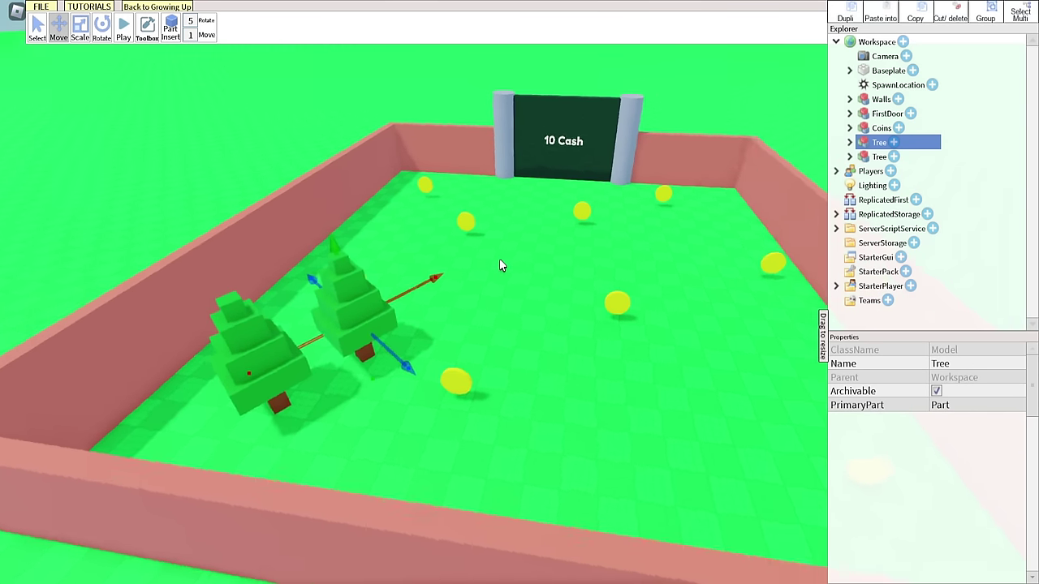
{"action": "left_click_drag", "start_coordinate": [230, 406], "coordinate": [284, 365]}
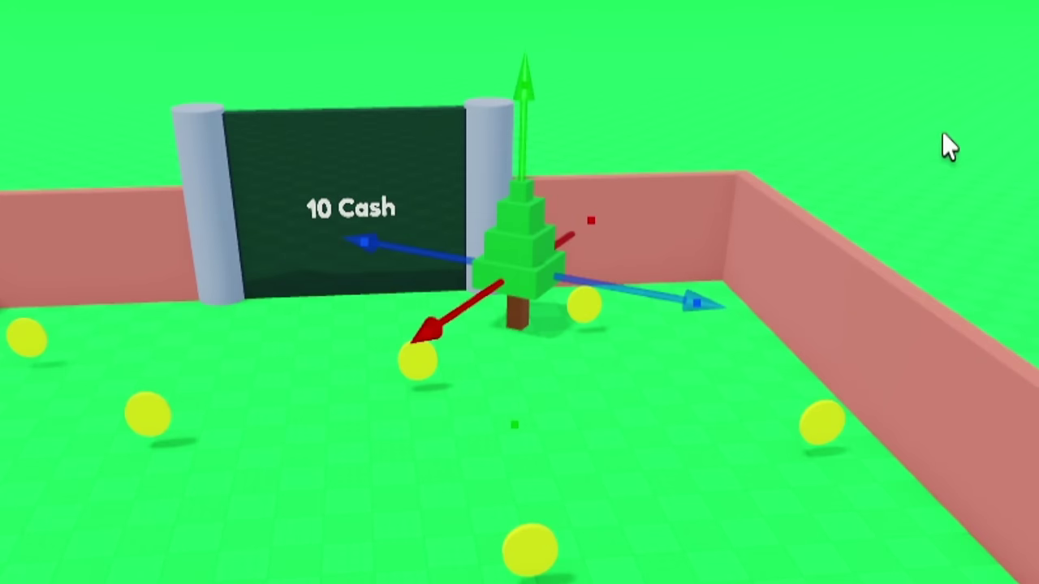
{"action": "left_click_drag", "start_coordinate": [694, 302], "coordinate": [961, 392]}
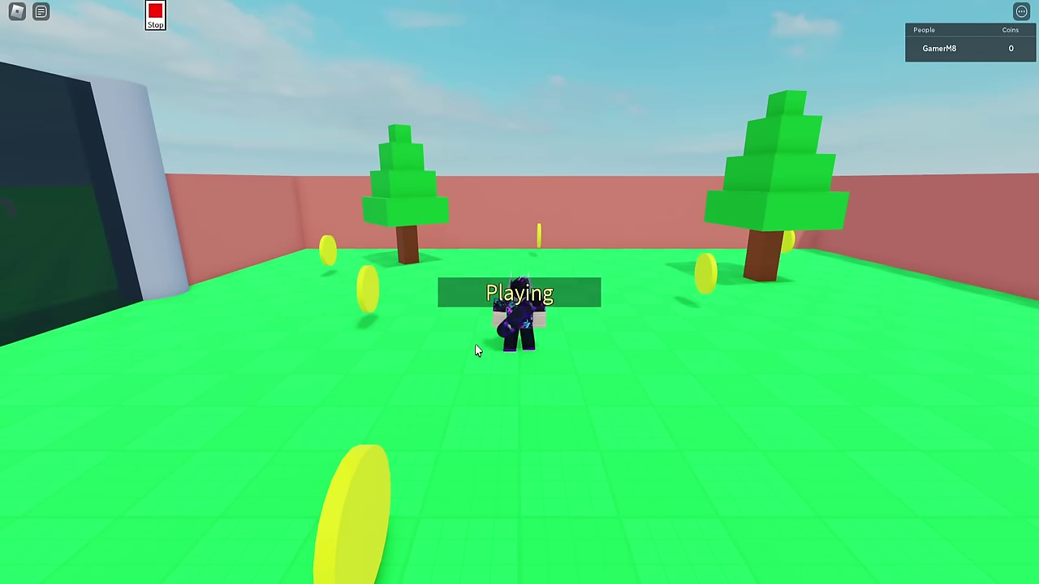
Step: Playtest the map by walking the character among the trees and coins
{"action": "key", "text": "d"}
{"action": "key", "text": "w"}
{"action": "key", "text": "d"}
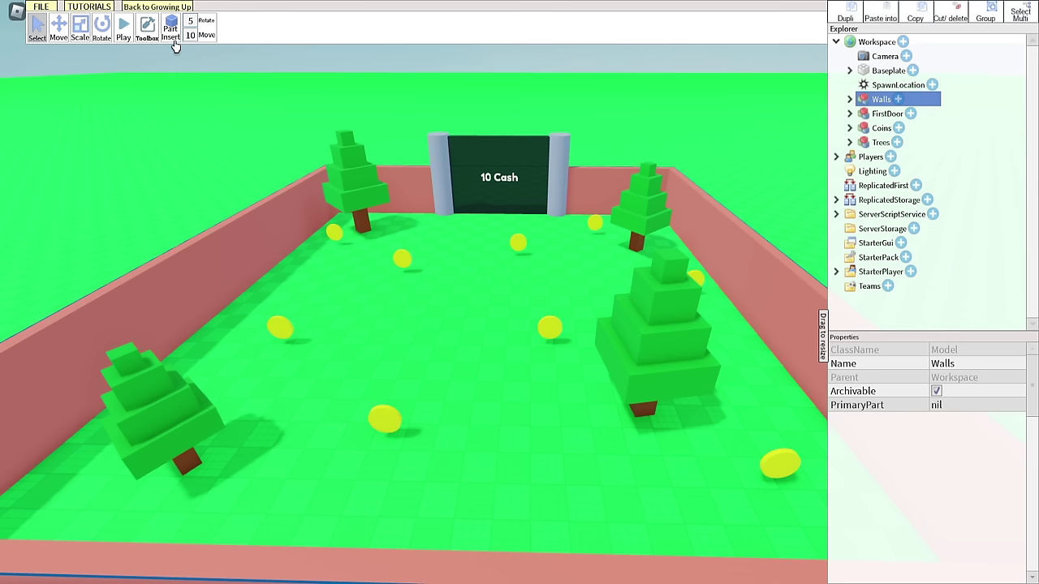
Step: Insert a cylinder and scale it into a large flat disc on the ground in the middle of the walled area
{"action": "left_click", "coordinate": [172, 36]}
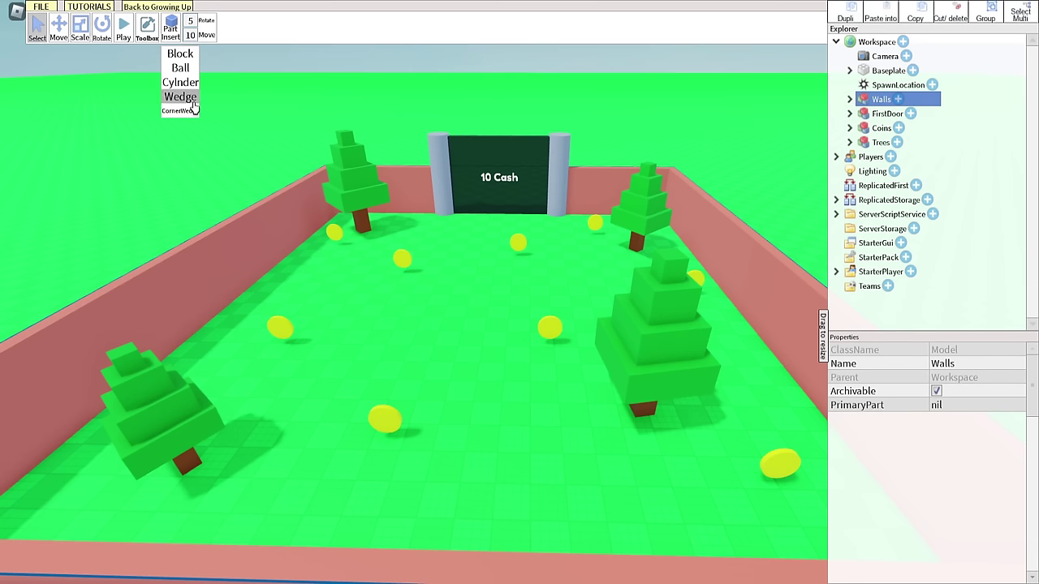
{"action": "left_click", "coordinate": [182, 85]}
{"action": "left_click_drag", "start_coordinate": [520, 227], "coordinate": [615, 317]}
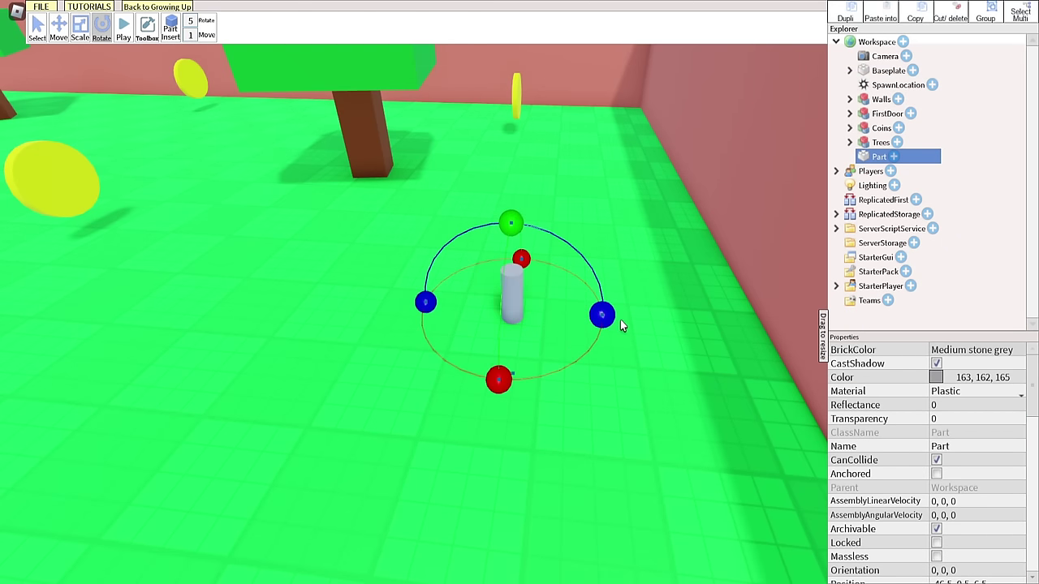
{"action": "left_click", "coordinate": [79, 31]}
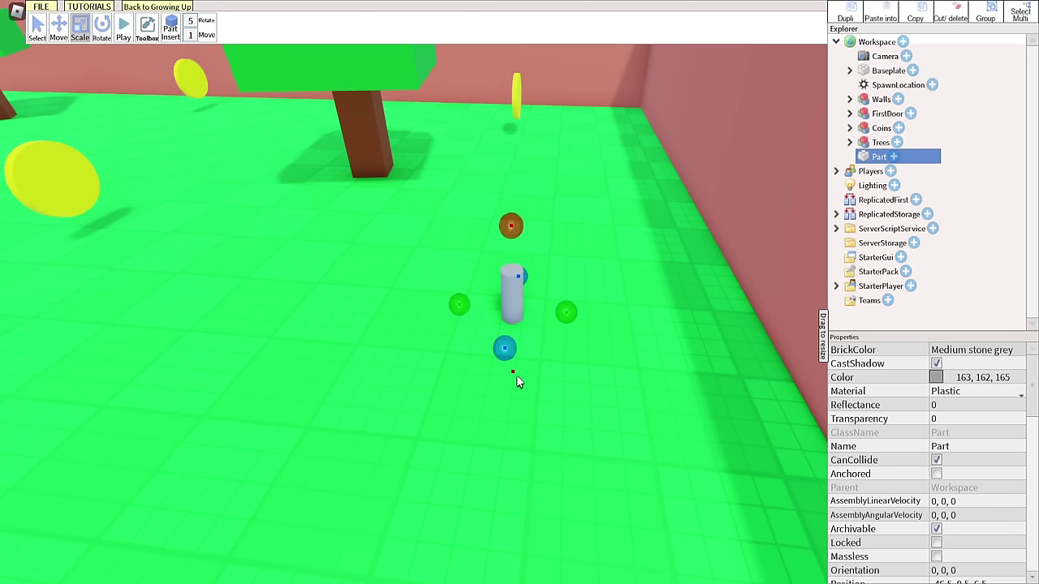
{"action": "left_click_drag", "start_coordinate": [505, 349], "coordinate": [514, 176]}
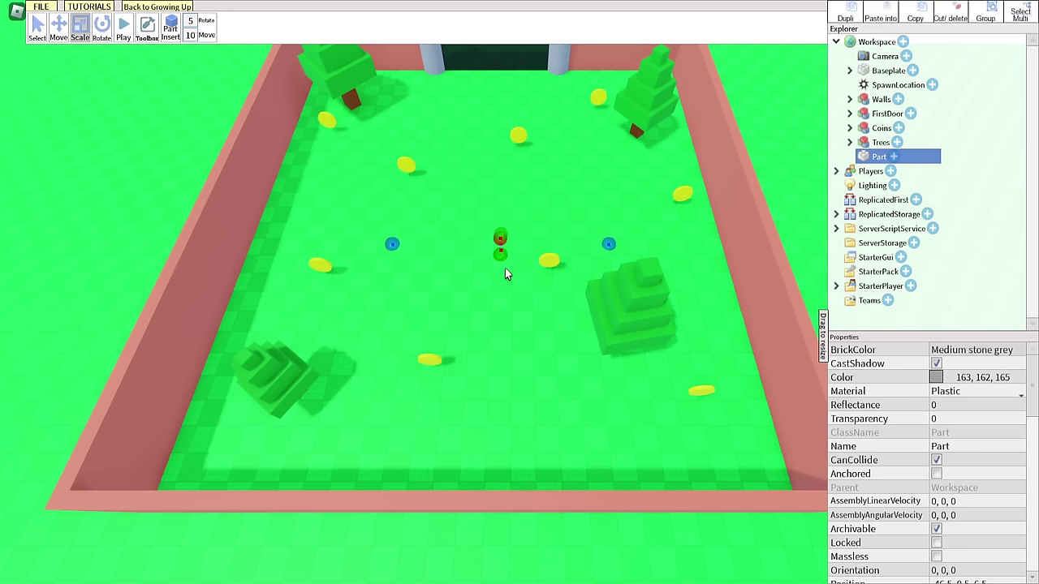
{"action": "left_click_drag", "start_coordinate": [504, 267], "coordinate": [498, 393]}
{"action": "left_click_drag", "start_coordinate": [509, 200], "coordinate": [522, 130]}
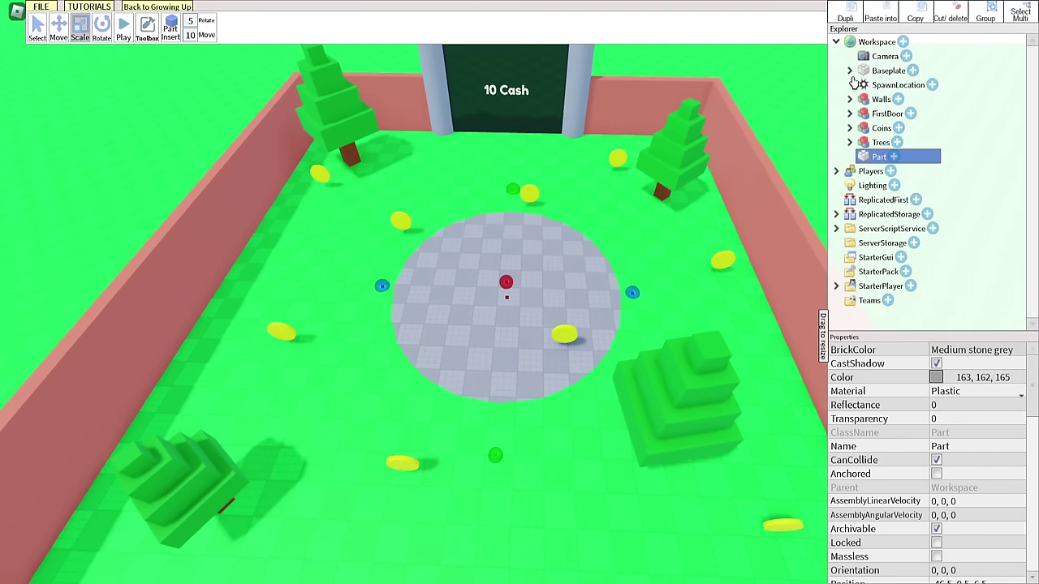
Step: Set the transparency of the Baseplate's Texture to .85
{"action": "left_click", "coordinate": [876, 86]}
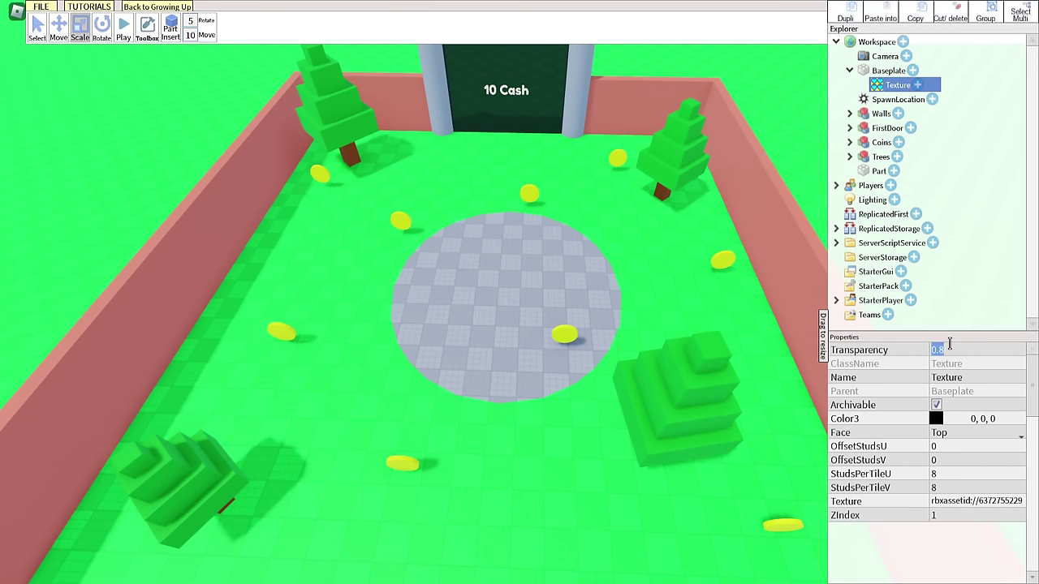
{"action": "type", "text": "1"}
{"action": "key", "text": "Return"}
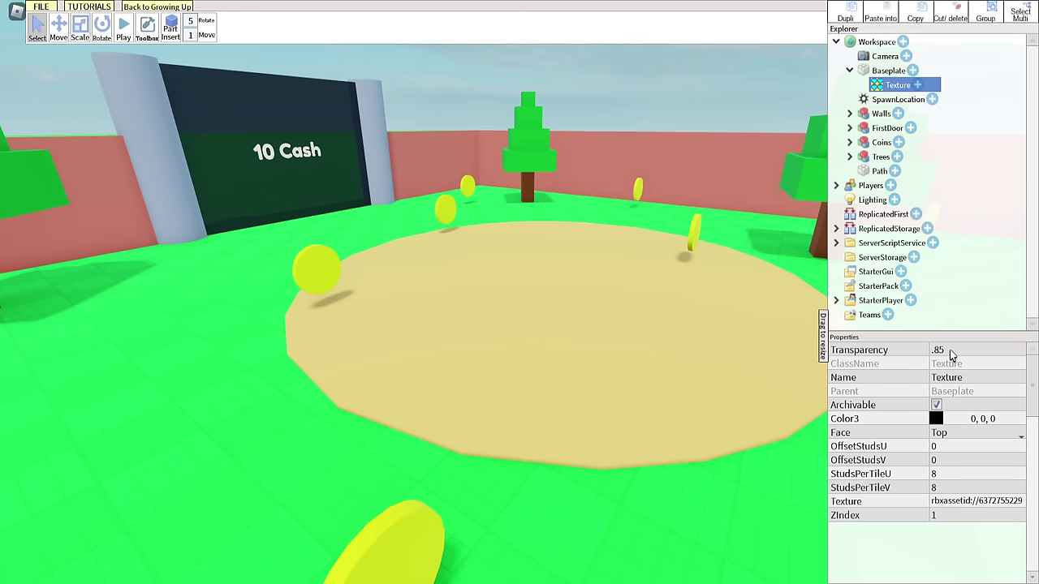
Step: Edit the price text on FirstDoor's label and raise the coin price in the door script to 1000
{"action": "scroll", "coordinate": [495, 280], "scroll_direction": "down", "scroll_amount": 10}
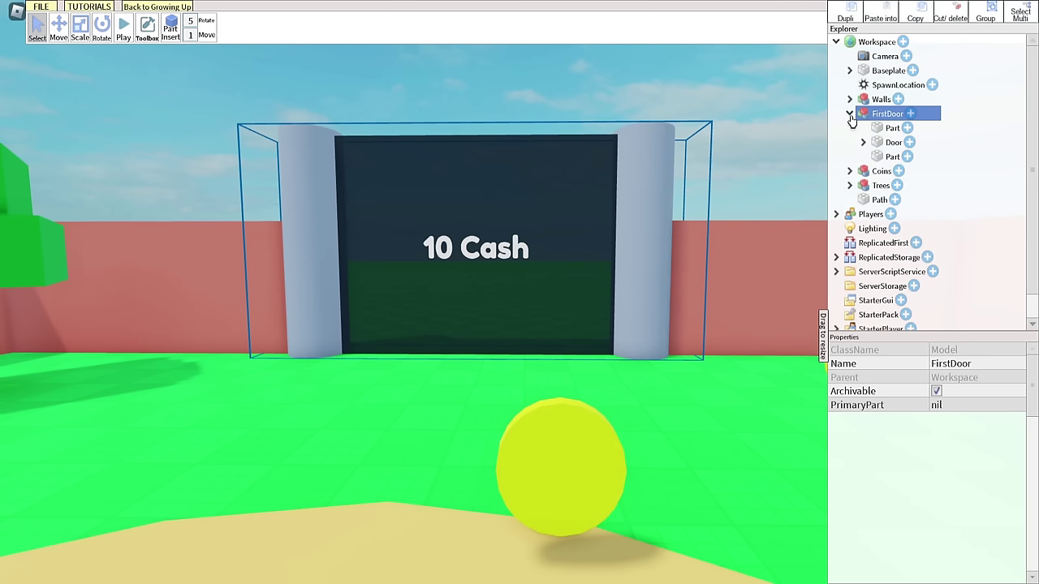
{"action": "left_click", "coordinate": [863, 142]}
{"action": "left_click", "coordinate": [876, 158]}
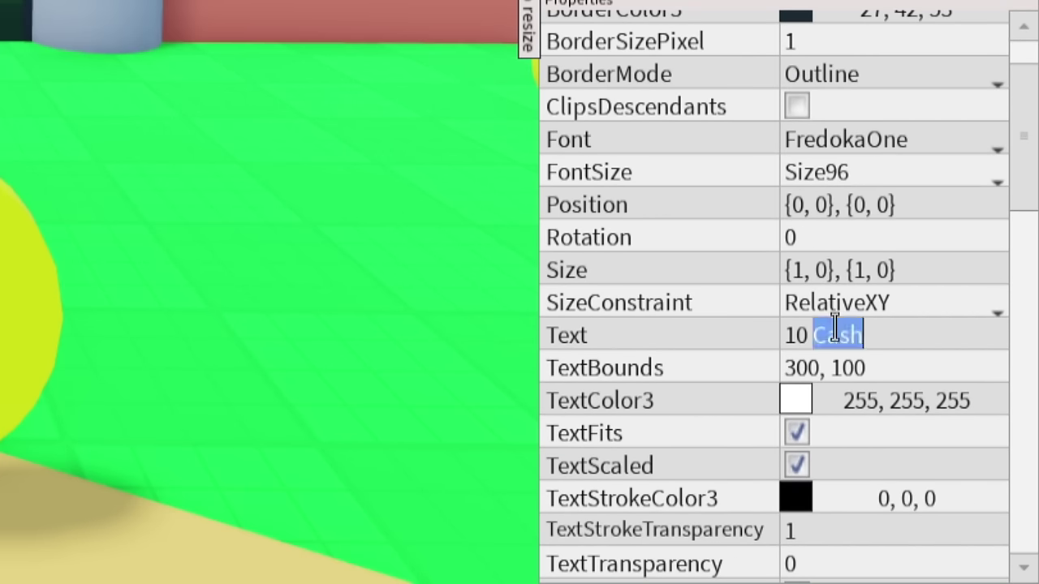
{"action": "type", "text": "1,"}
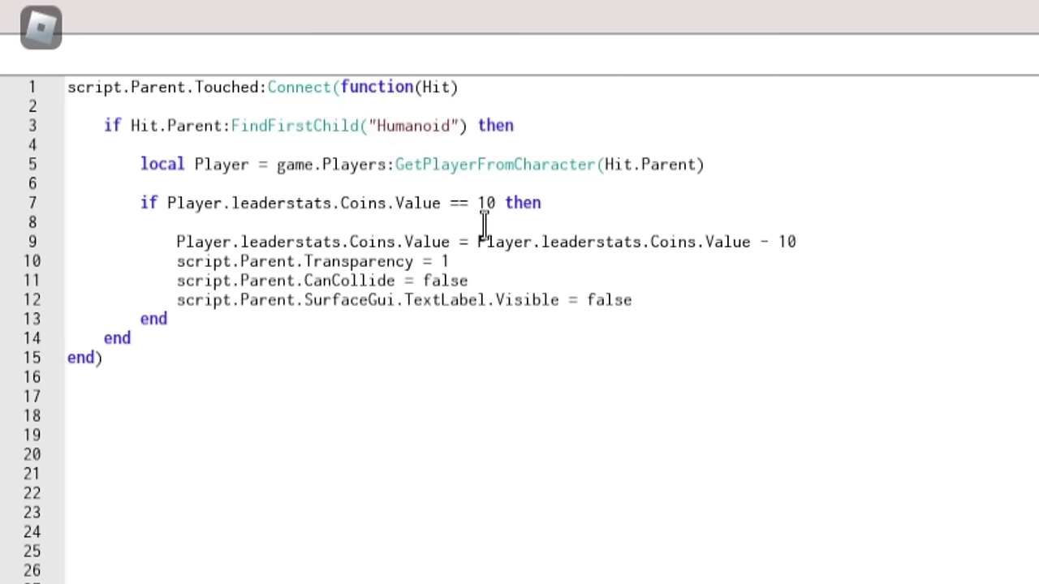
{"action": "left_click", "coordinate": [497, 202]}
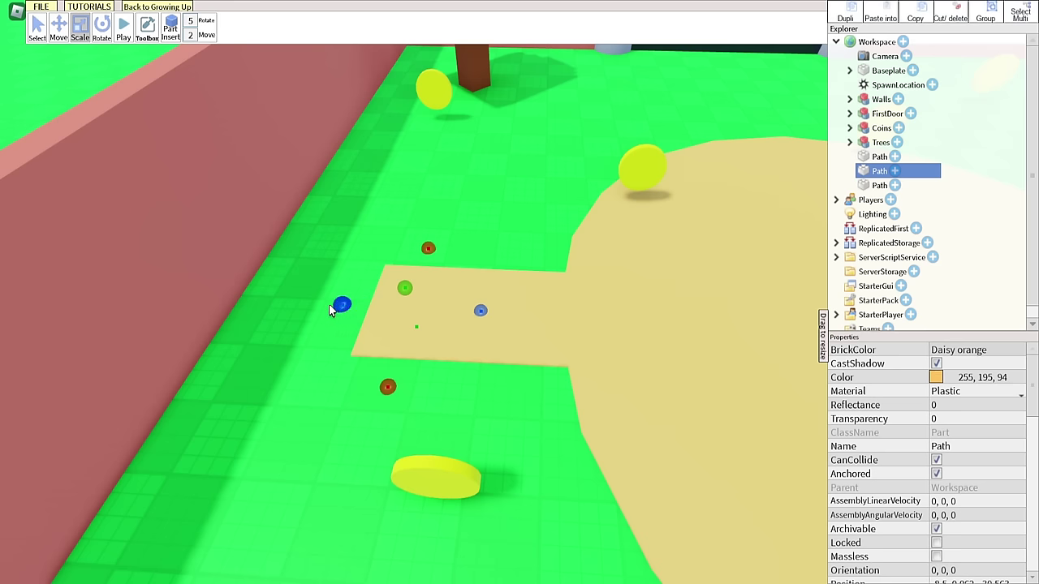
Step: Stretch the outer Path part toward the wall and sideways in both directions to form a T-shaped pad off the circle
{"action": "left_click_drag", "start_coordinate": [331, 310], "coordinate": [304, 309]}
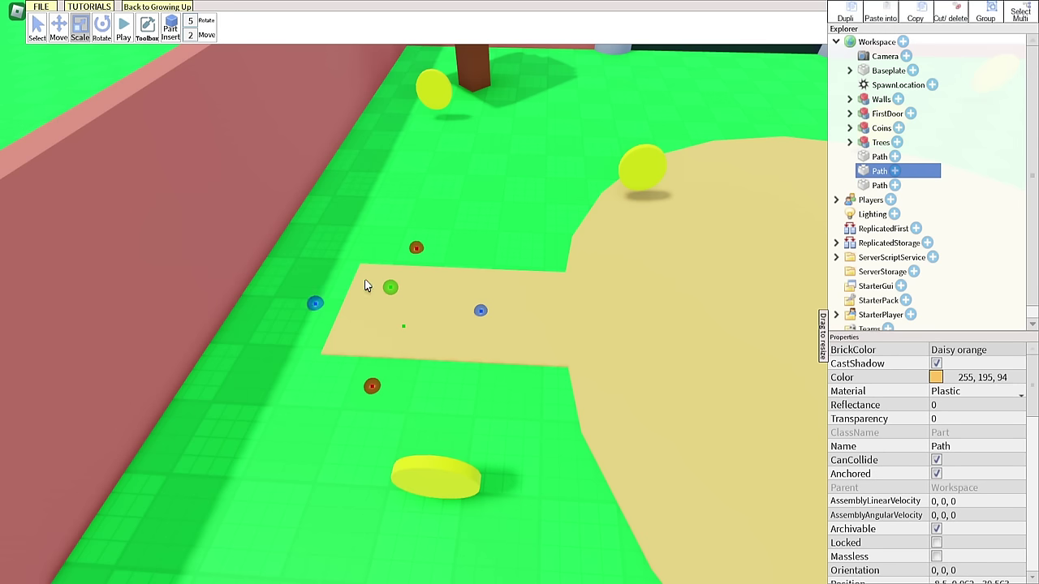
{"action": "left_click_drag", "start_coordinate": [412, 250], "coordinate": [432, 174]}
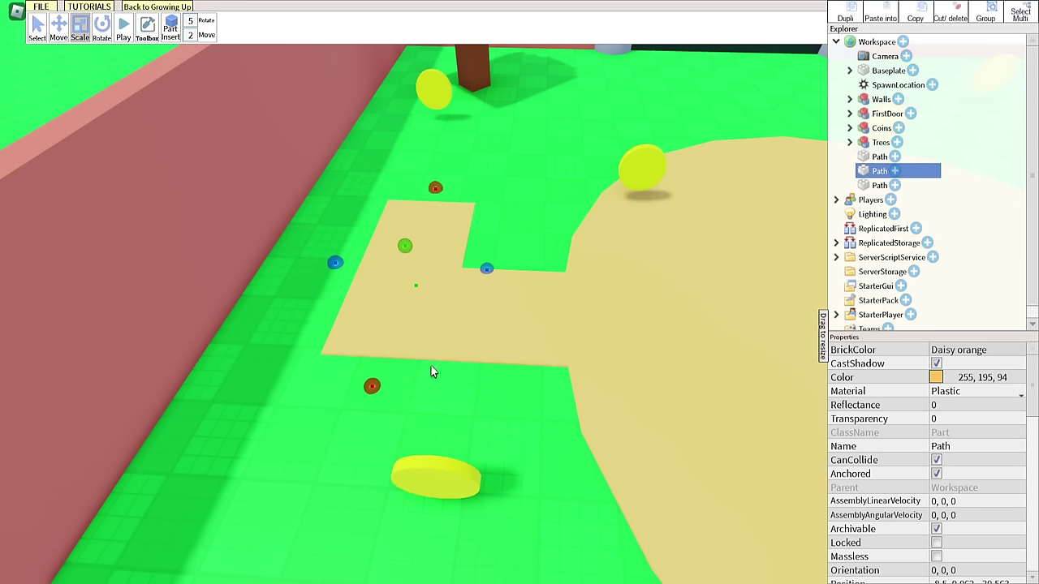
{"action": "left_click_drag", "start_coordinate": [366, 404], "coordinate": [302, 535]}
Step: Insert a cylinder on the T-shaped pad, rotate it to lie flat and widen it into a button-like disc
{"action": "left_click", "coordinate": [170, 28]}
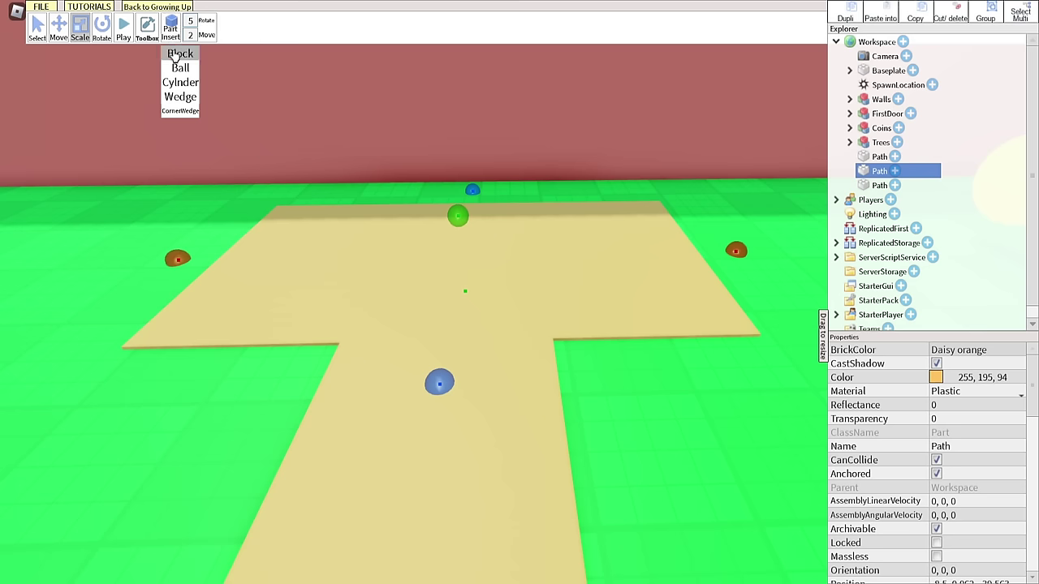
{"action": "left_click", "coordinate": [184, 82]}
{"action": "left_click_drag", "start_coordinate": [492, 141], "coordinate": [514, 147]}
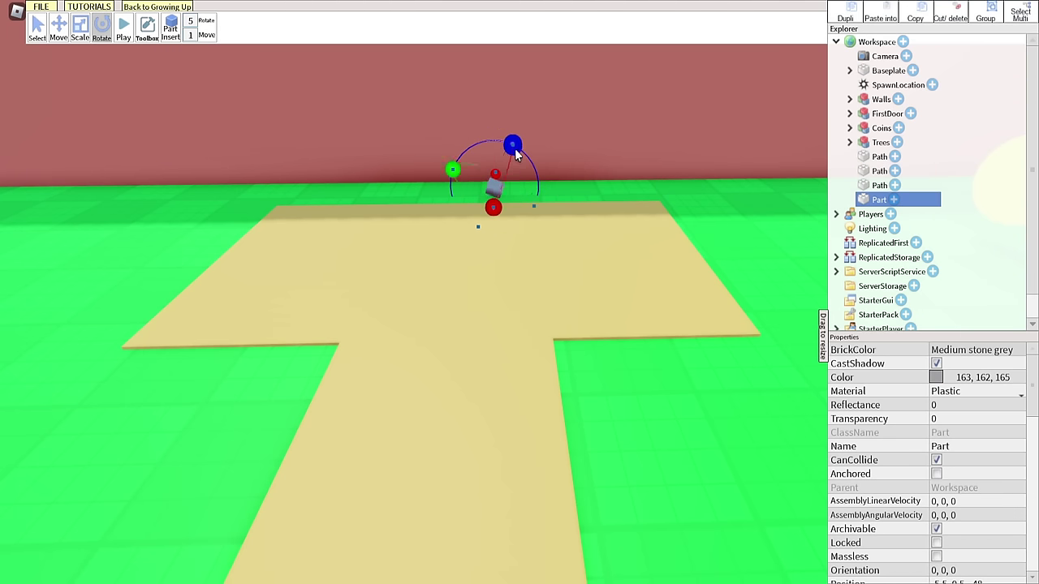
{"action": "left_click_drag", "start_coordinate": [514, 148], "coordinate": [532, 180]}
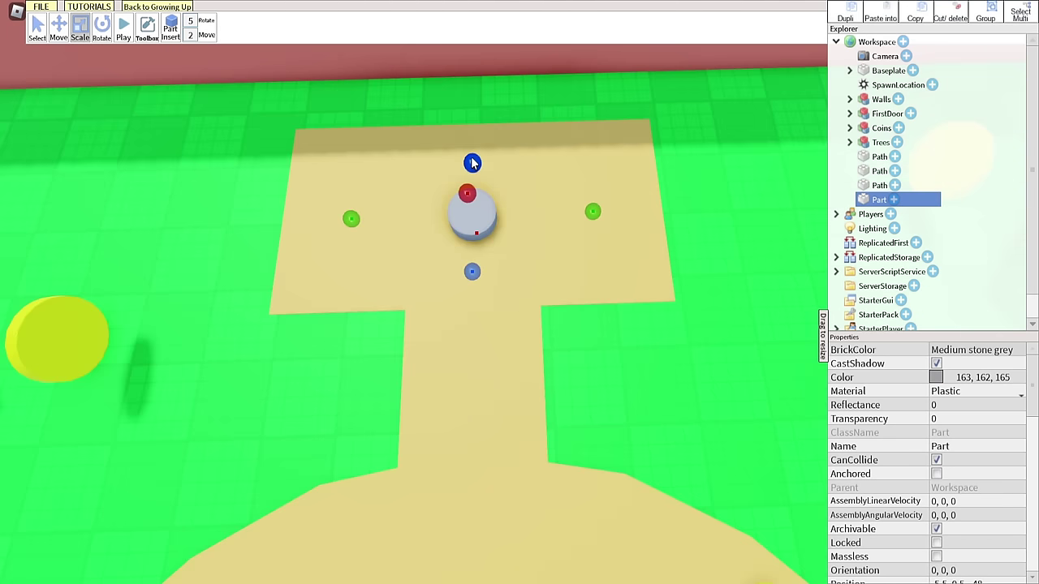
{"action": "left_click_drag", "start_coordinate": [472, 164], "coordinate": [473, 112]}
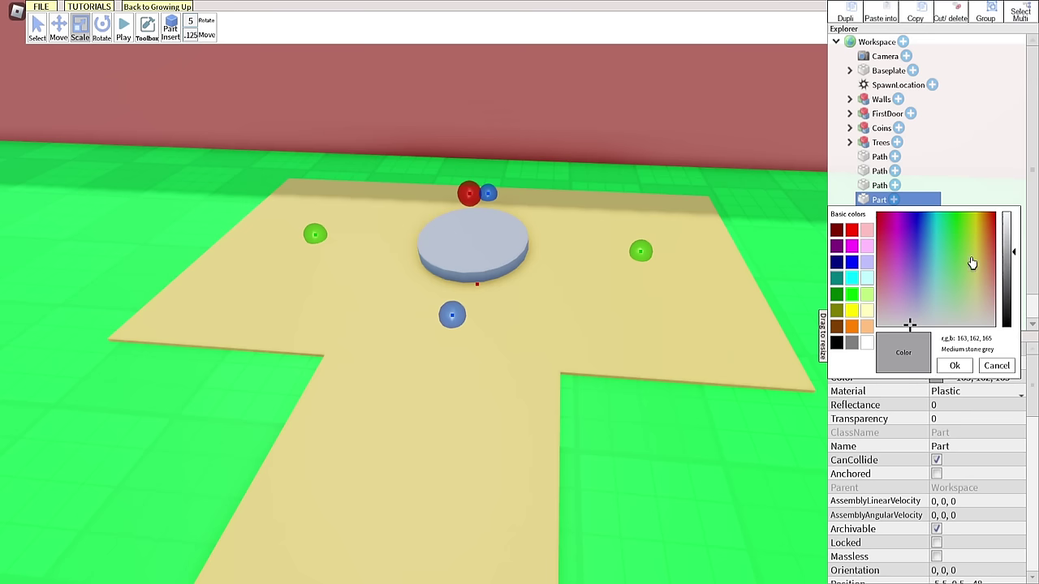
Step: Colour the new disc on the path pad bright red
{"action": "left_click", "coordinate": [997, 213]}
{"action": "left_click_drag", "start_coordinate": [1006, 268], "coordinate": [1008, 195]}
{"action": "left_click", "coordinate": [954, 365]}
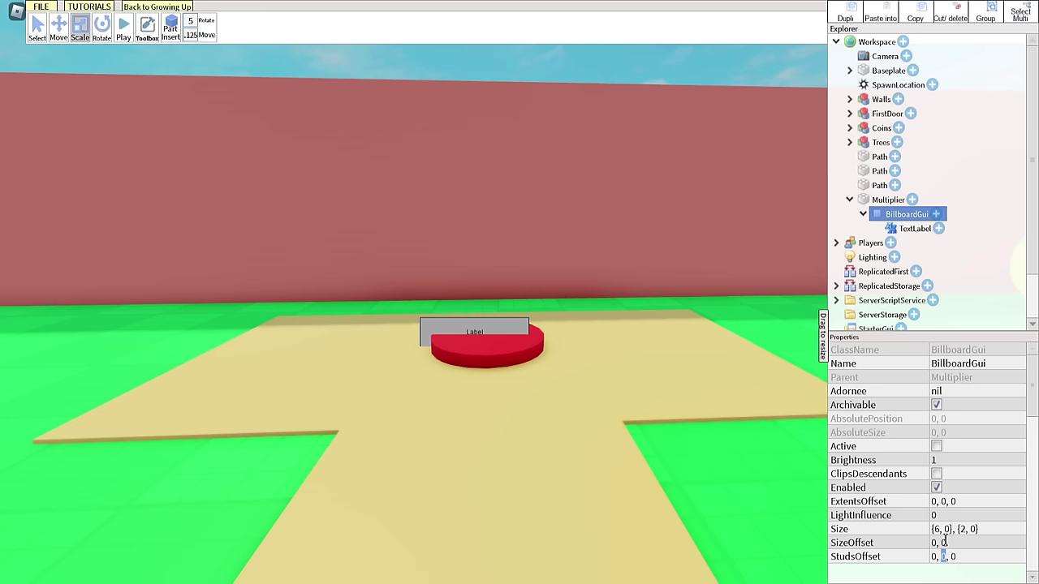
Step: Set the Multiplier BillboardGui's StudsOffset to 0, 3, 0 and its TextLabel's text to "x2 - $100"
{"action": "type", "text": "3"}
{"action": "key", "text": "Return"}
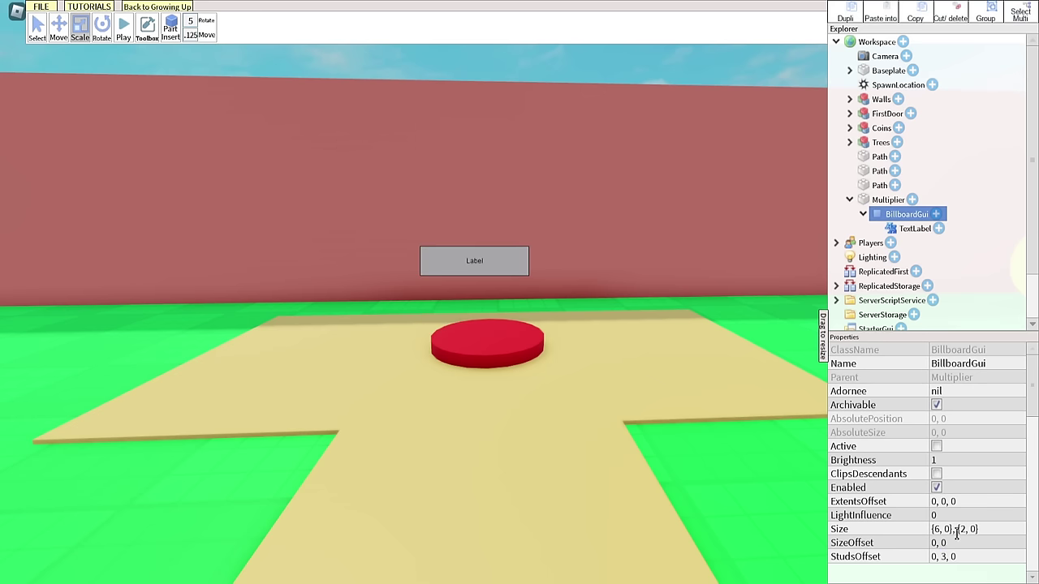
{"action": "left_click", "coordinate": [947, 539]}
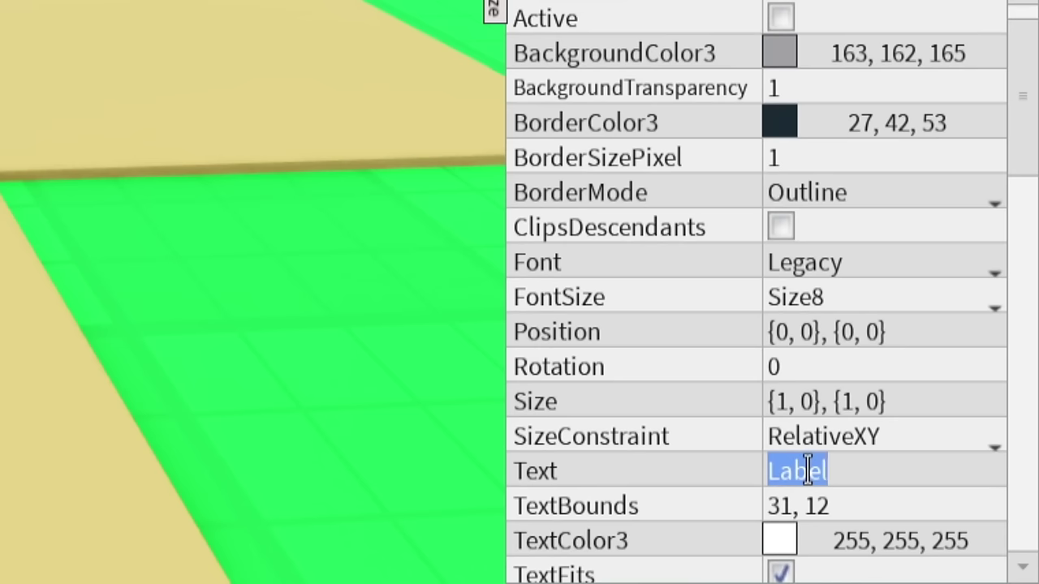
{"action": "type", "text": "x2 - $100"}
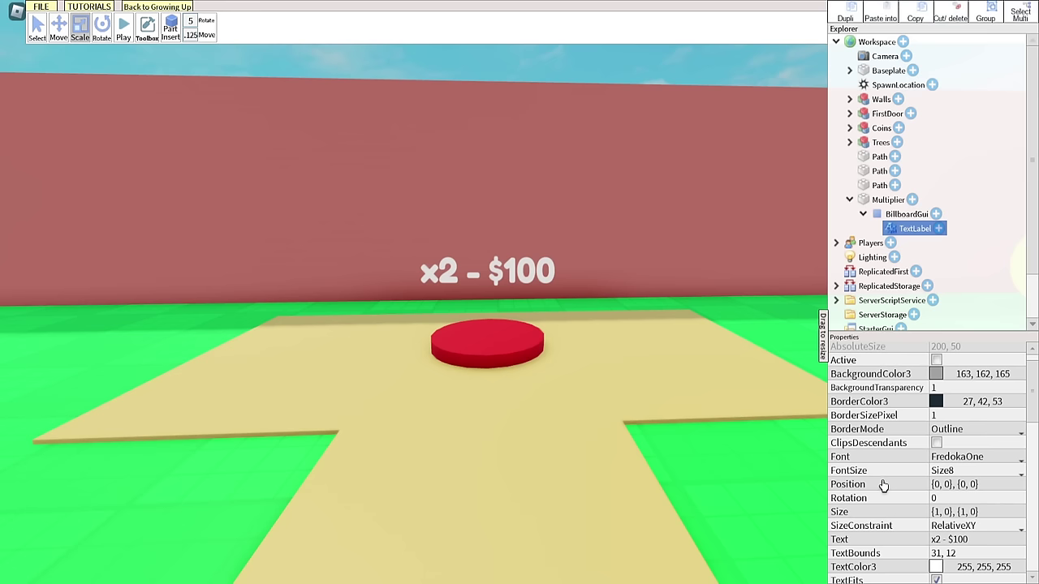
{"action": "left_click", "coordinate": [863, 216]}
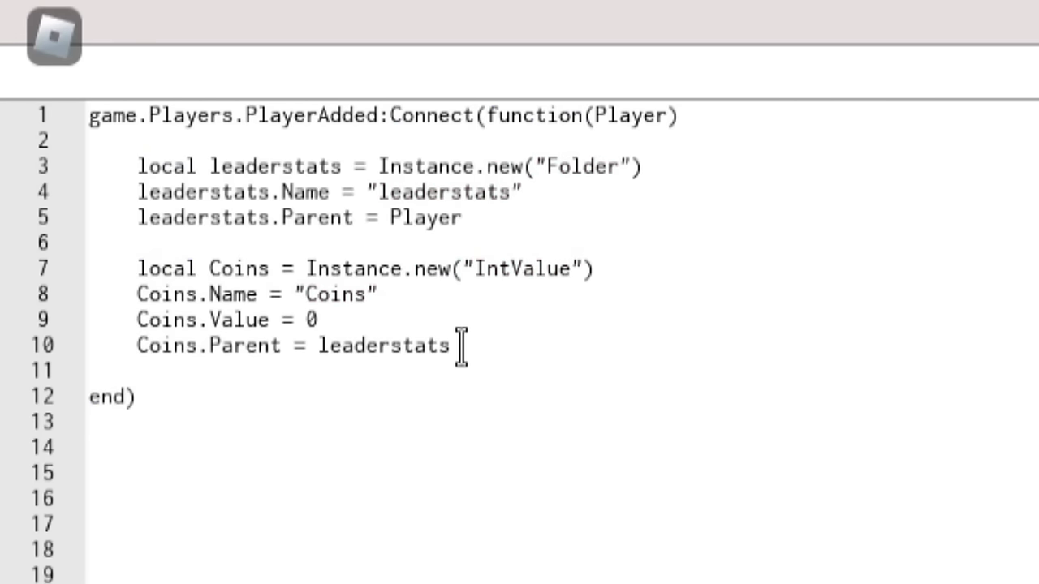
Step: Duplicate the Coins IntValue block below the original in the leaderstats script and rename the copied variable to Multiplier
{"action": "left_click_drag", "start_coordinate": [461, 348], "coordinate": [138, 271]}
{"action": "key", "text": "ctrl+c"}
{"action": "left_click", "coordinate": [198, 373]}
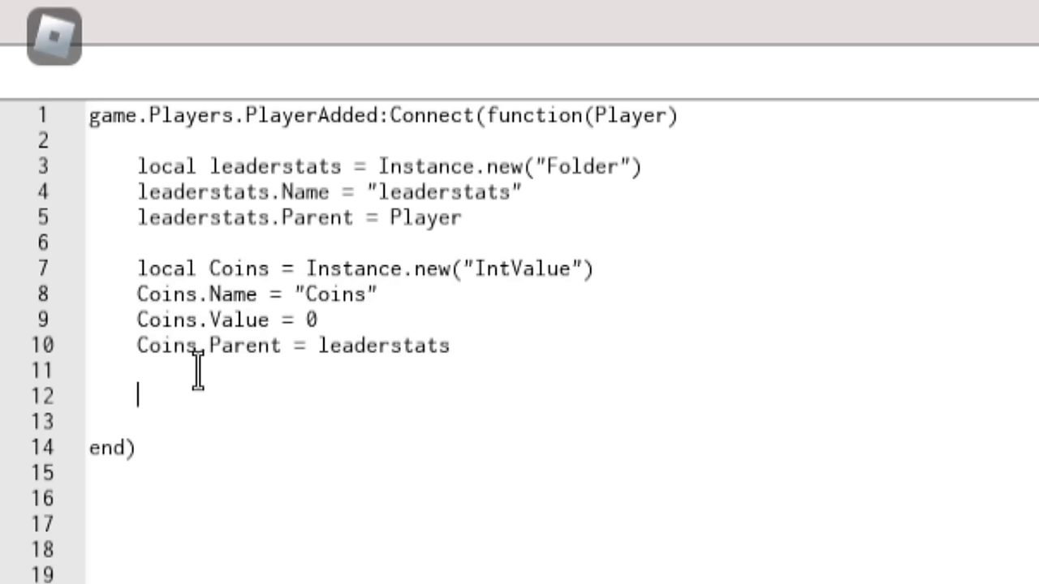
{"action": "key", "text": "ctrl+v"}
{"action": "key", "text": "BackSpace"}
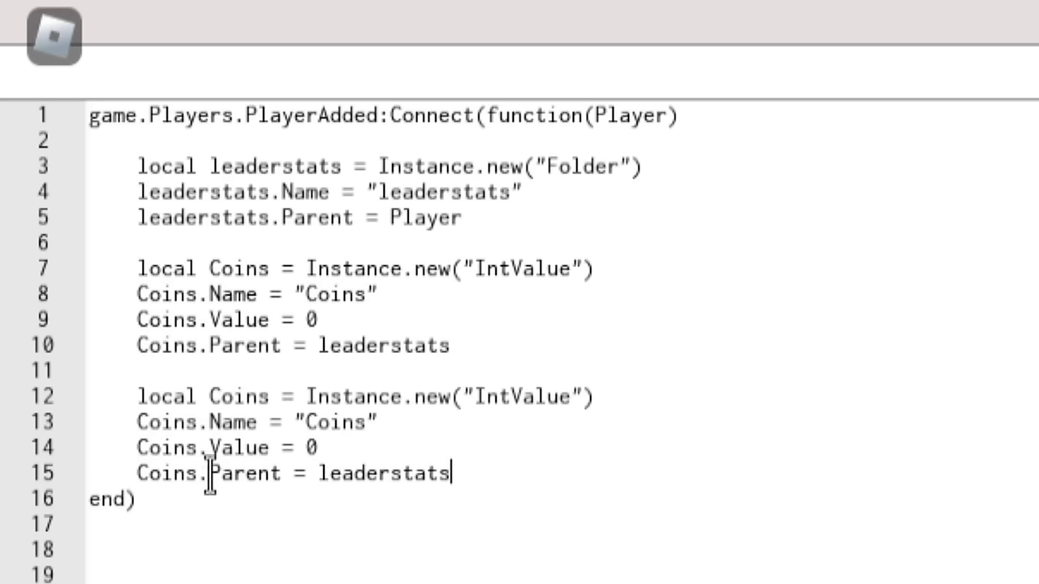
{"action": "double_click", "coordinate": [250, 398]}
{"action": "type", "text": "M"}
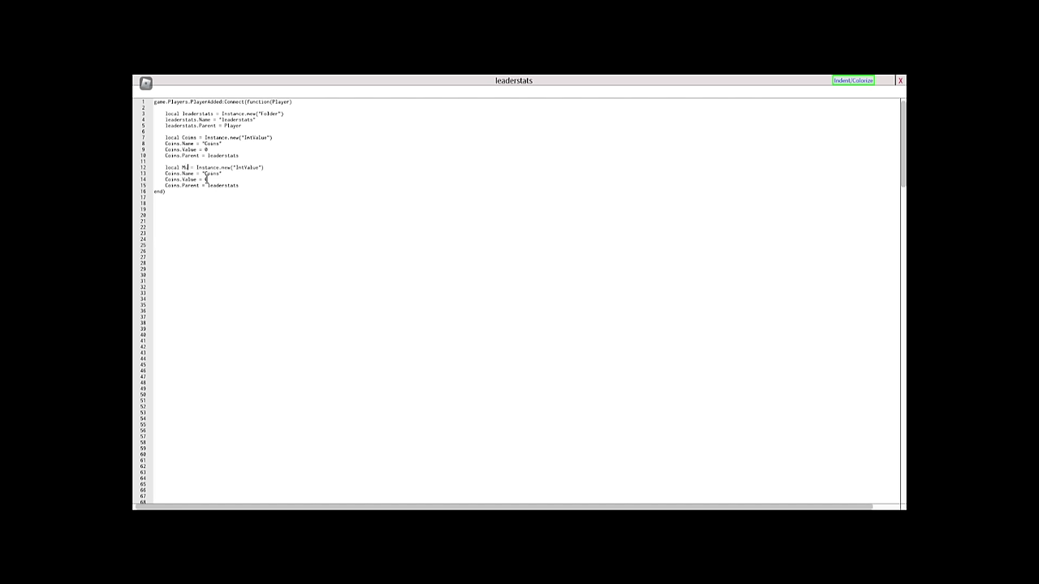
{"action": "type", "text": "plier"}
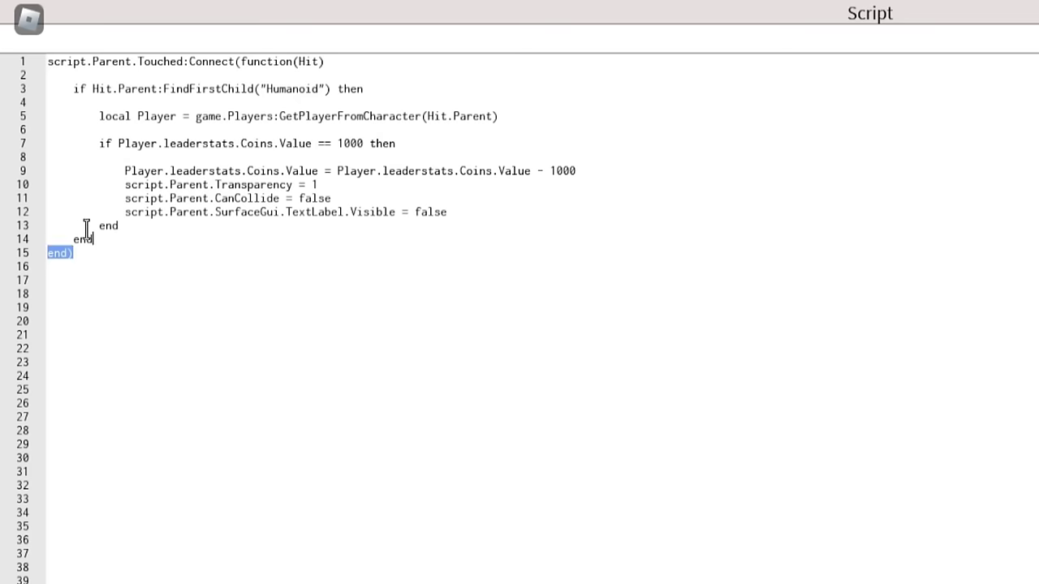
Step: Reuse the door script's code in a new script on the Multiplier part, replacing the deducted 1000 with Price
{"action": "left_click_drag", "start_coordinate": [86, 225], "coordinate": [12, 59]}
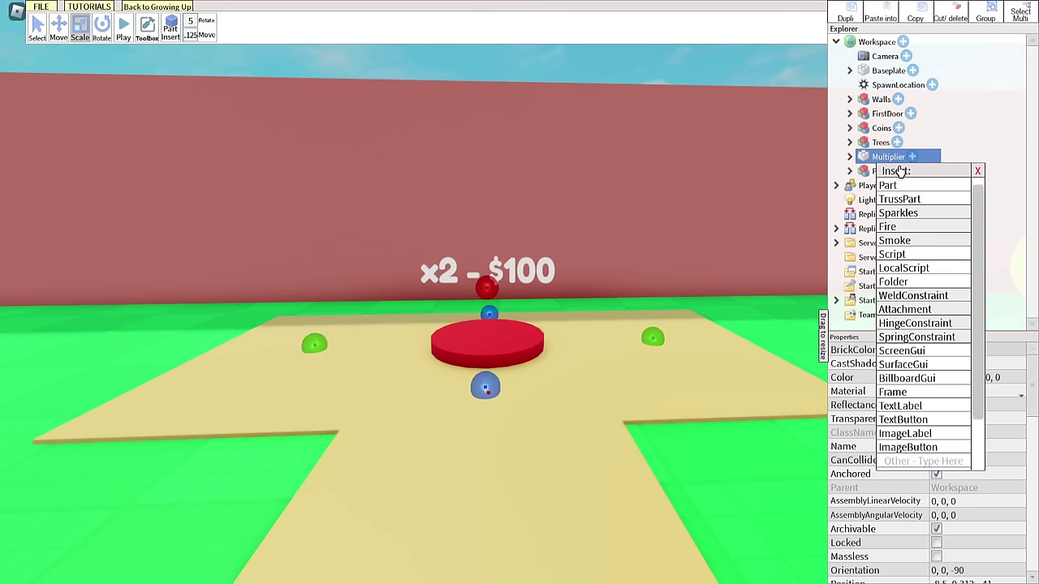
{"action": "double_click", "coordinate": [827, 296]}
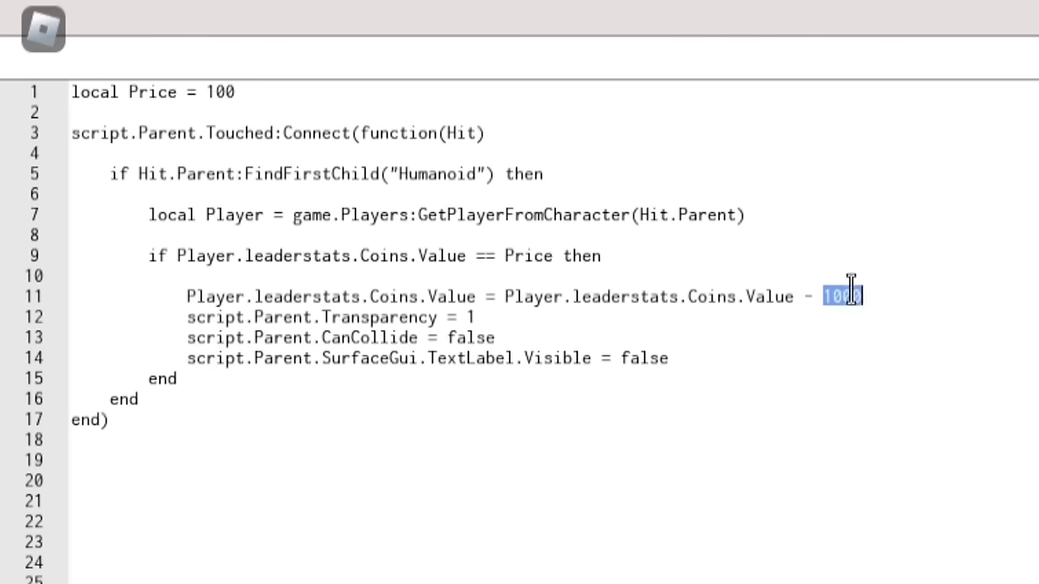
{"action": "type", "text": "Price"}
Step: Add the line "Price = Price * 2" after the coin deduction and remove the leftover door line below it
{"action": "key", "text": "Return"}
{"action": "type", "text": "Price = Price * 2"}
{"action": "left_click_drag", "start_coordinate": [557, 357], "coordinate": [44, 348]}
{"action": "key", "text": "BackSpace"}
{"action": "key", "text": "BackSpace"}
Step: Set the label text to "x2 - $"..Price and repeat the price, label and multiplier update lines in the "Multiplier.Value == 1" branch
{"action": "left_click_drag", "start_coordinate": [525, 337], "coordinate": [670, 336]}
{"action": "type", "text": "Text = \""}
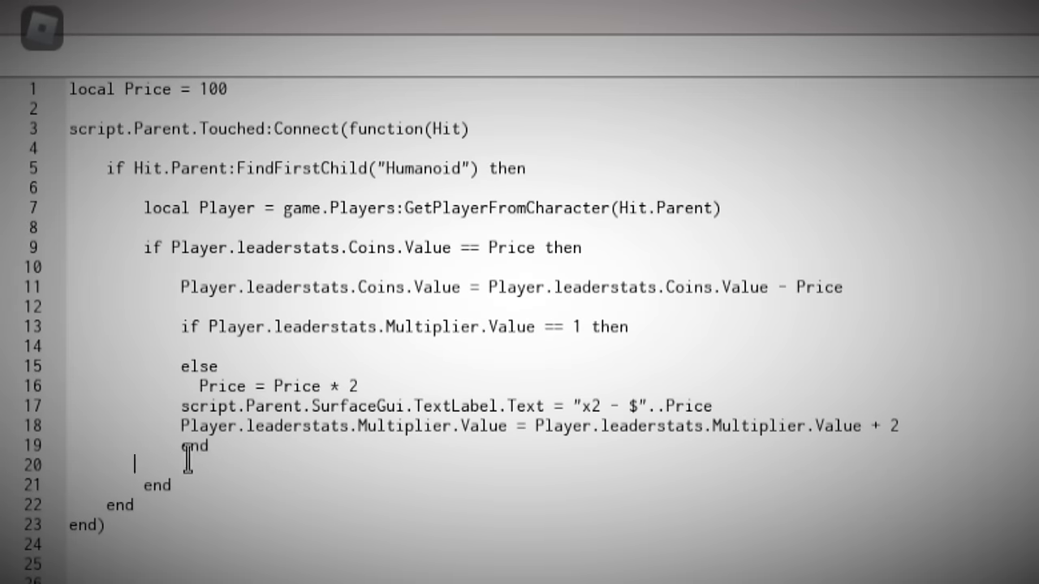
{"action": "type", "text": "Price = Price * 2 script.Parent.SurfaceGui.TextLabel.Text = \"x2 - $\"..Price Player.leaderstats.Multiplier.Value = Player.leaderstats.Multiplier.Value + 2"}
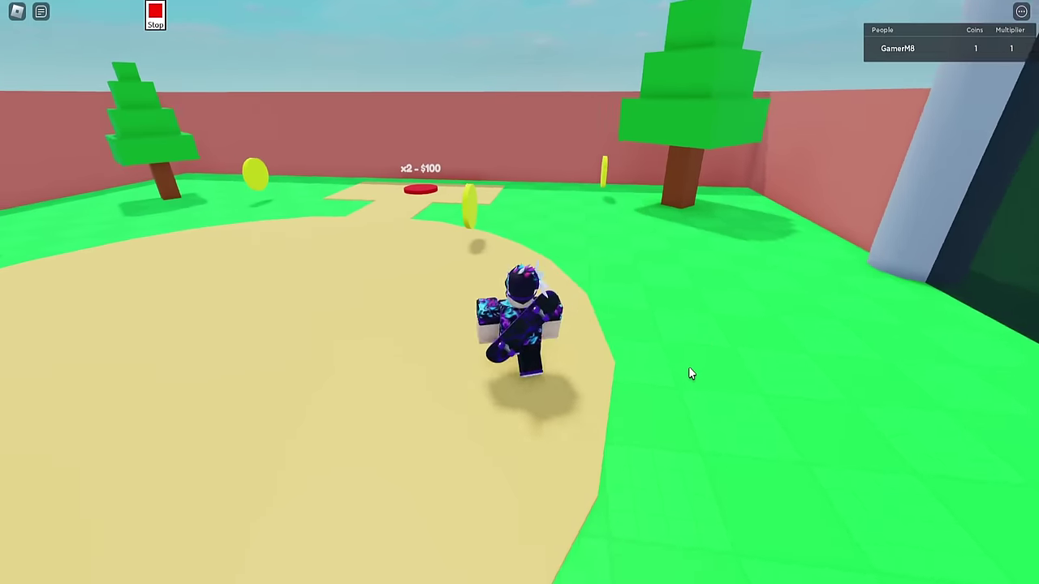
Step: Playtest the game by walking the character around to collect coins and over to the red multiplier button
{"action": "key", "text": "w"}
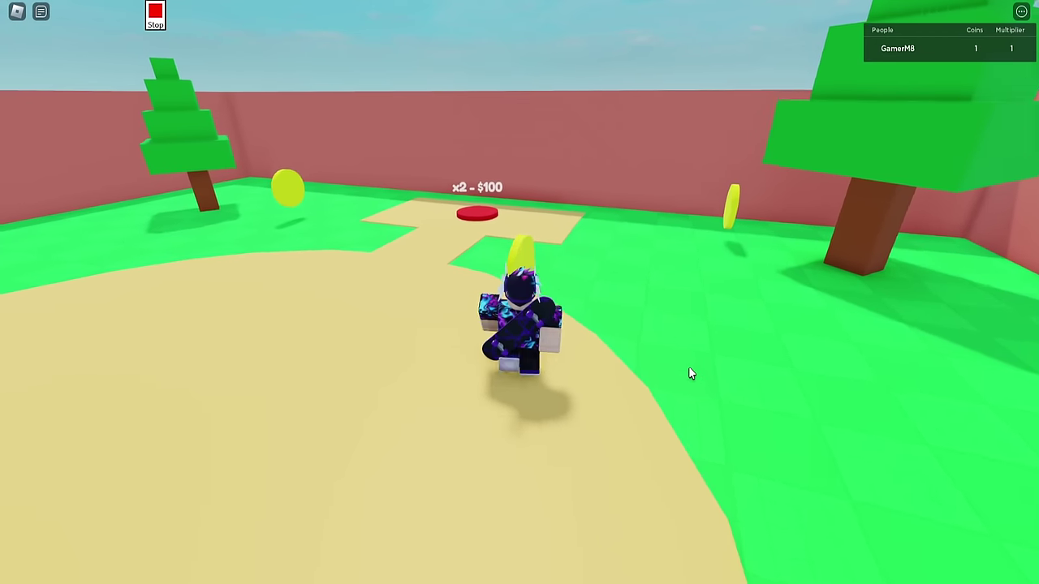
{"action": "key", "text": "a"}
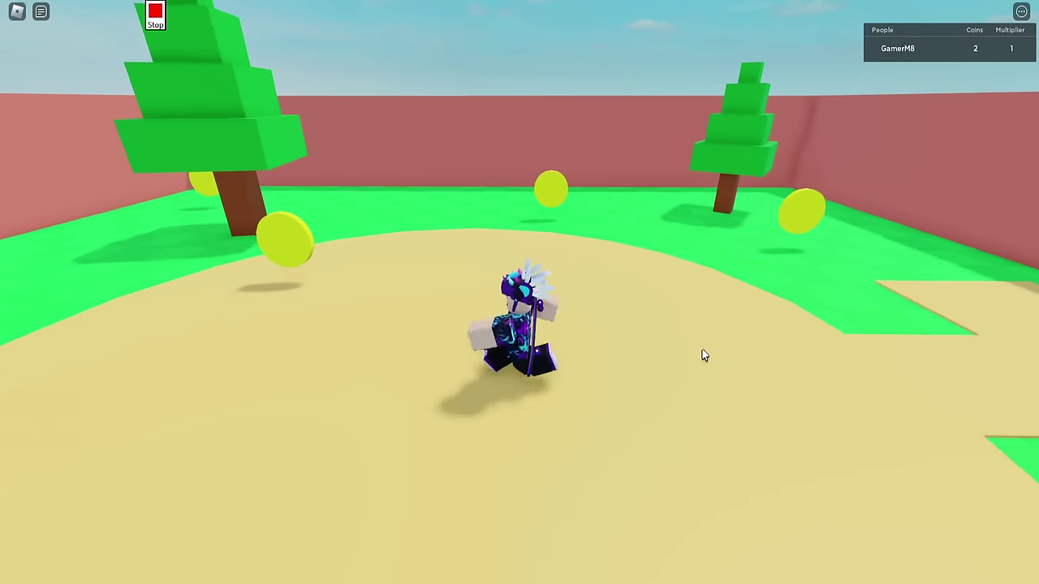
{"action": "key", "text": "w"}
{"action": "key", "text": "d"}
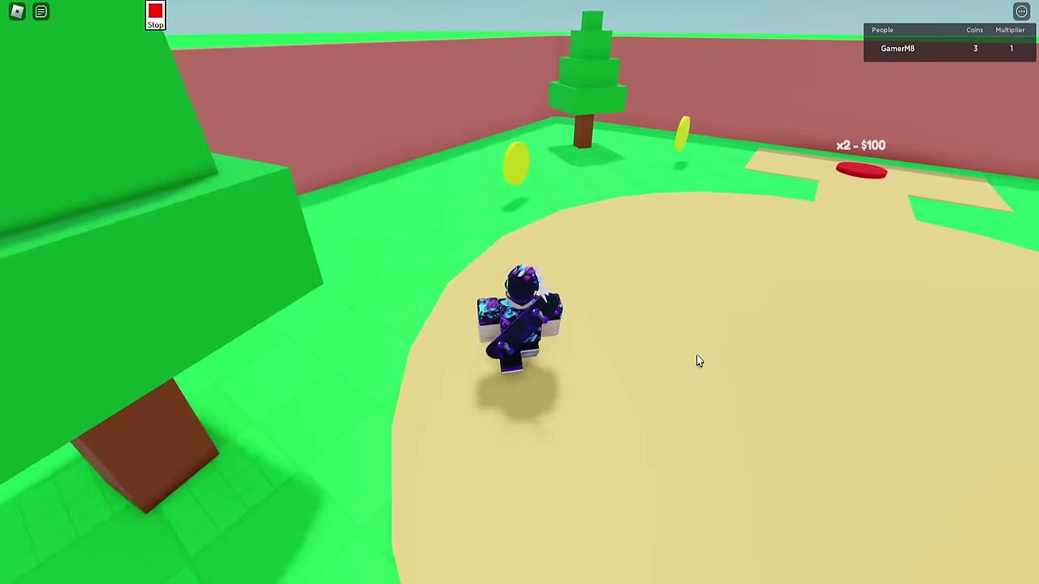
{"action": "key", "text": "w"}
{"action": "key", "text": "a"}
{"action": "key", "text": "d"}
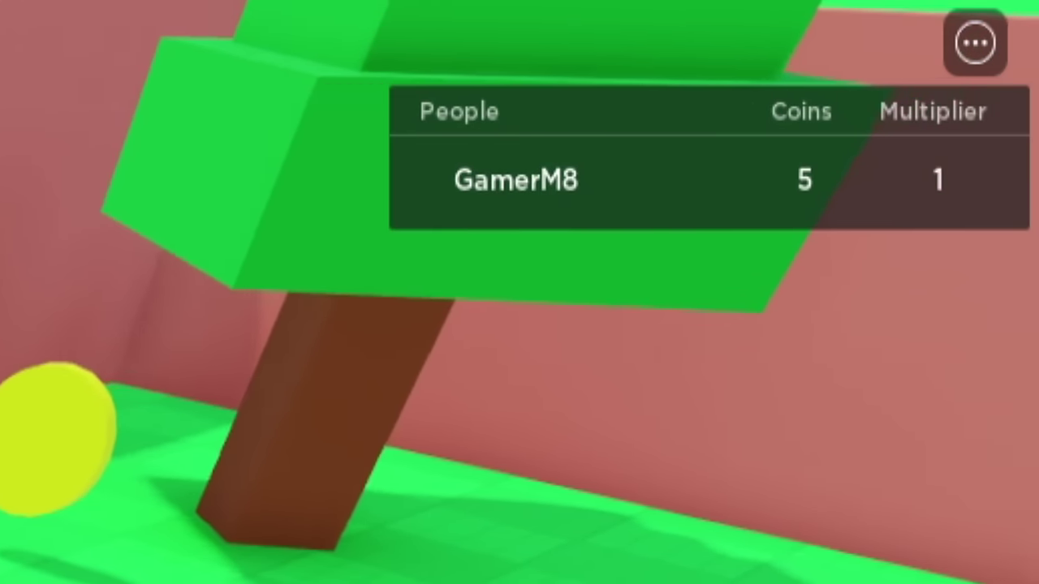
{"action": "key", "text": "a"}
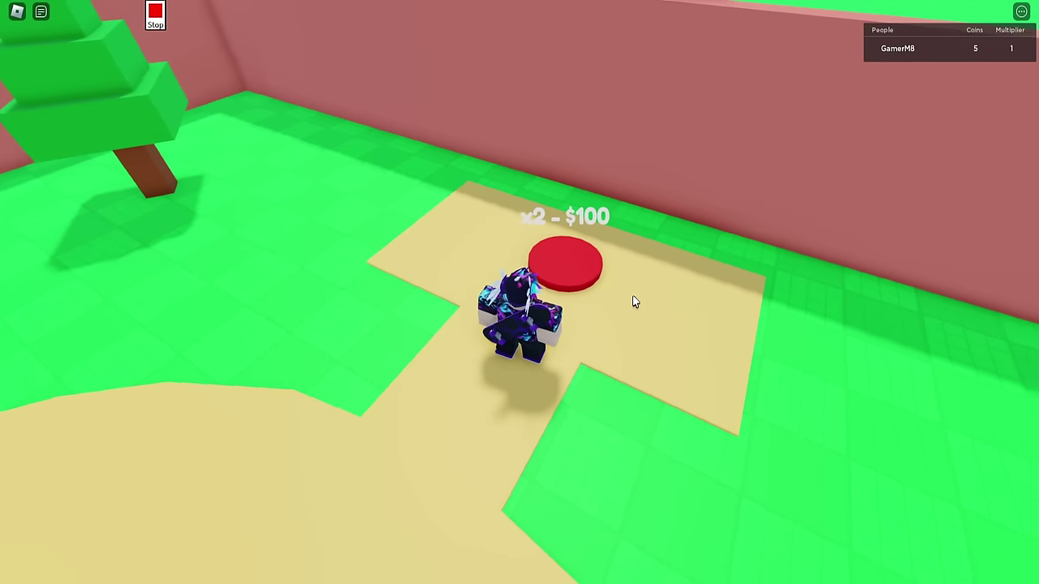
Step: Run the character onto the red multiplier button in the playtest, then back across the sand towards the coins
{"action": "key", "text": "w"}
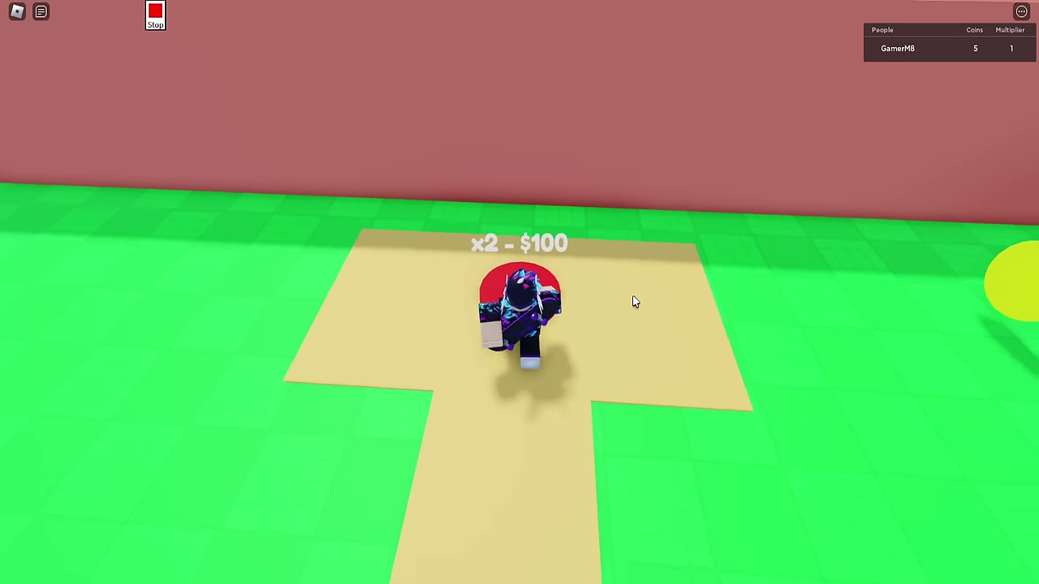
{"action": "key", "text": "w"}
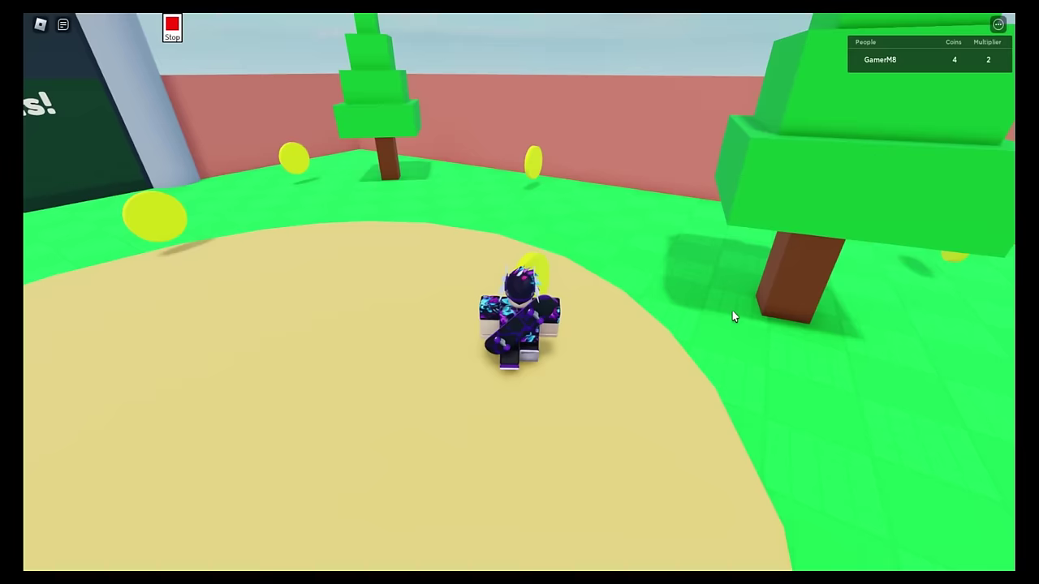
{"action": "key", "text": "w"}
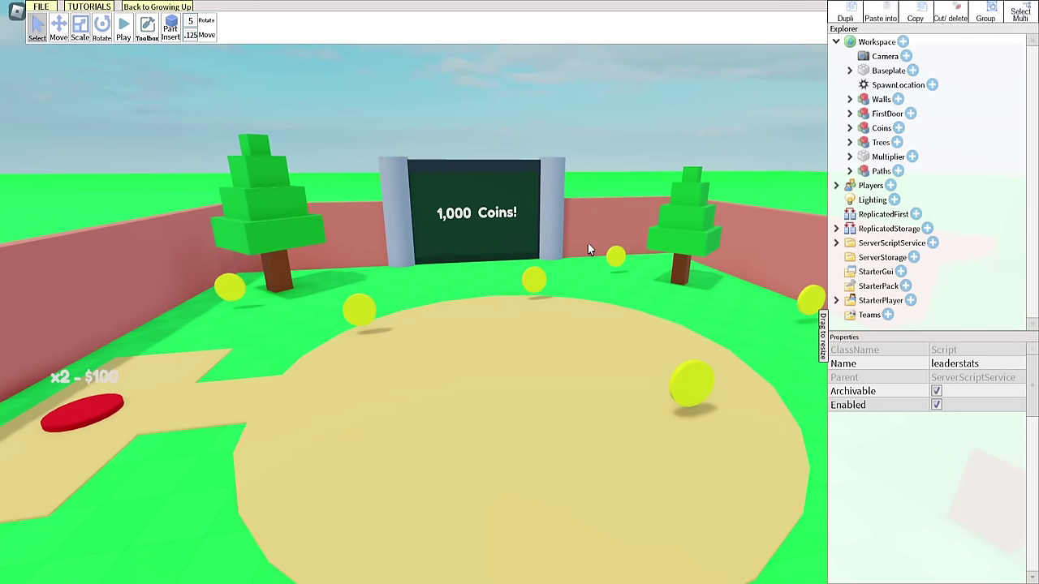
Step: Insert a block on the grass near the wall and set its colour to 133, 144, 165 for a rock
{"action": "key", "text": "w"}
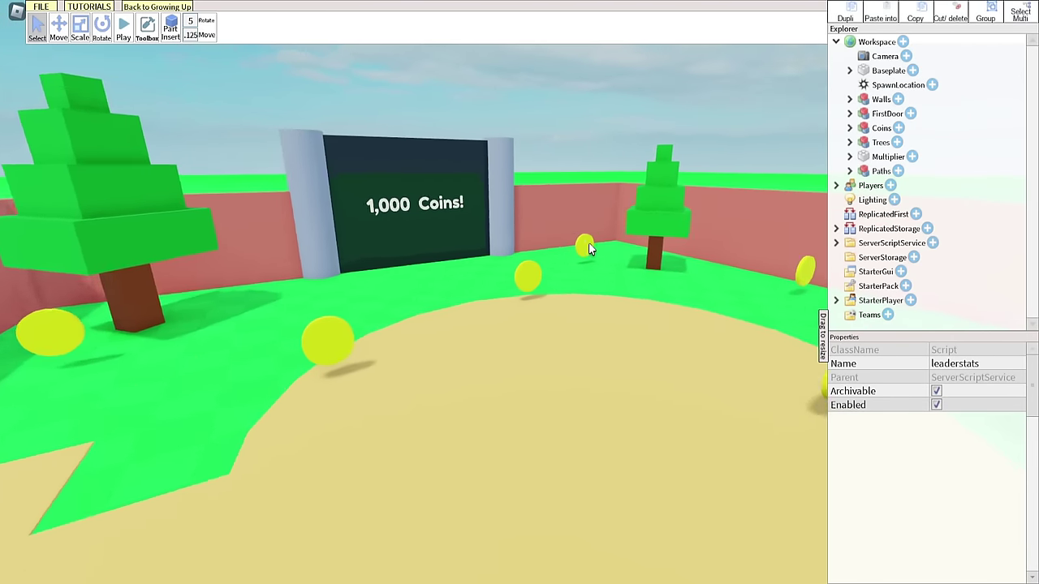
{"action": "key", "text": "d"}
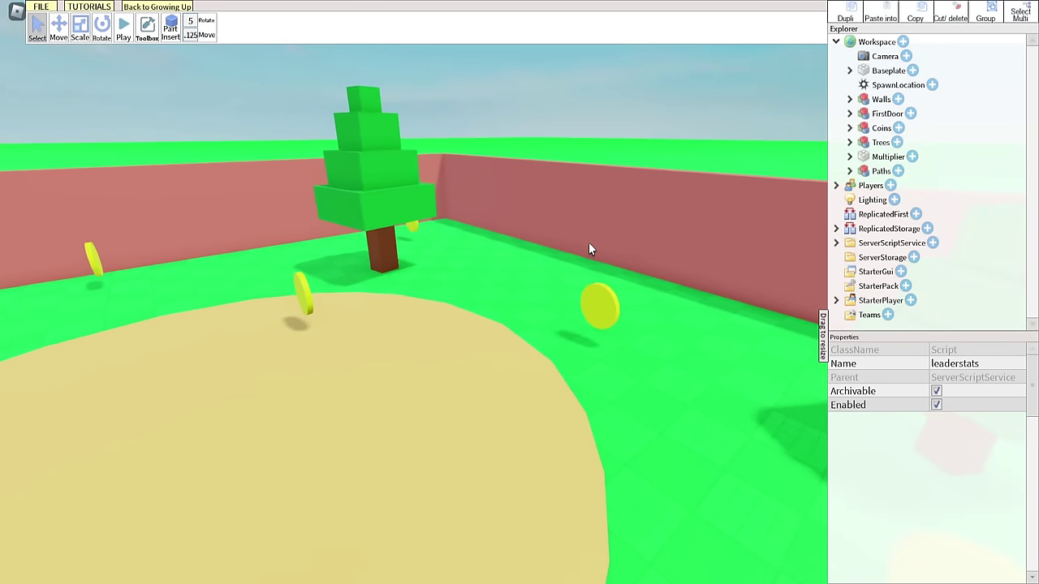
{"action": "key", "text": "w"}
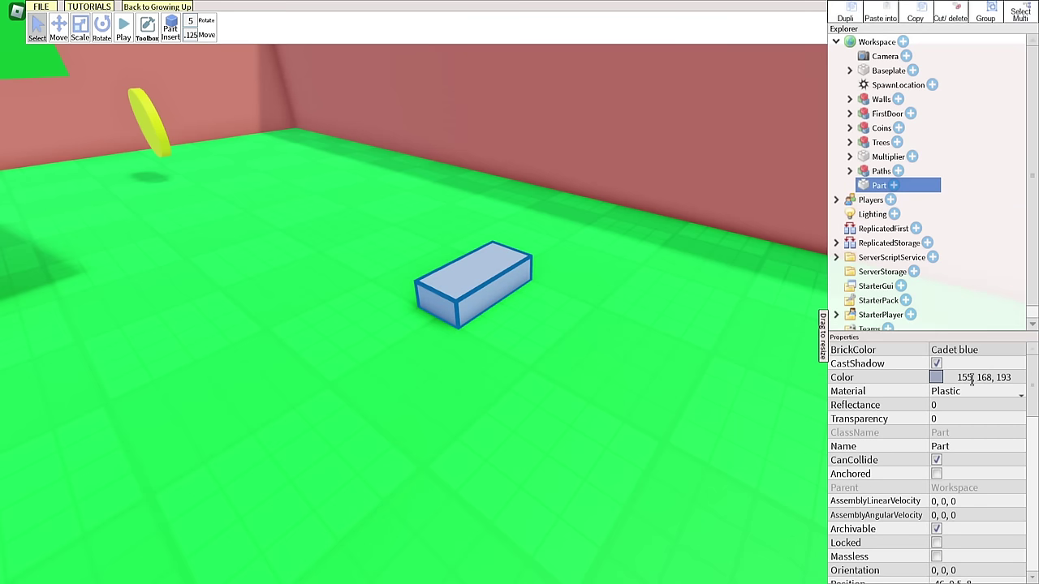
{"action": "left_click", "coordinate": [940, 377]}
{"action": "left_click", "coordinate": [1003, 257]}
{"action": "left_click", "coordinate": [955, 365]}
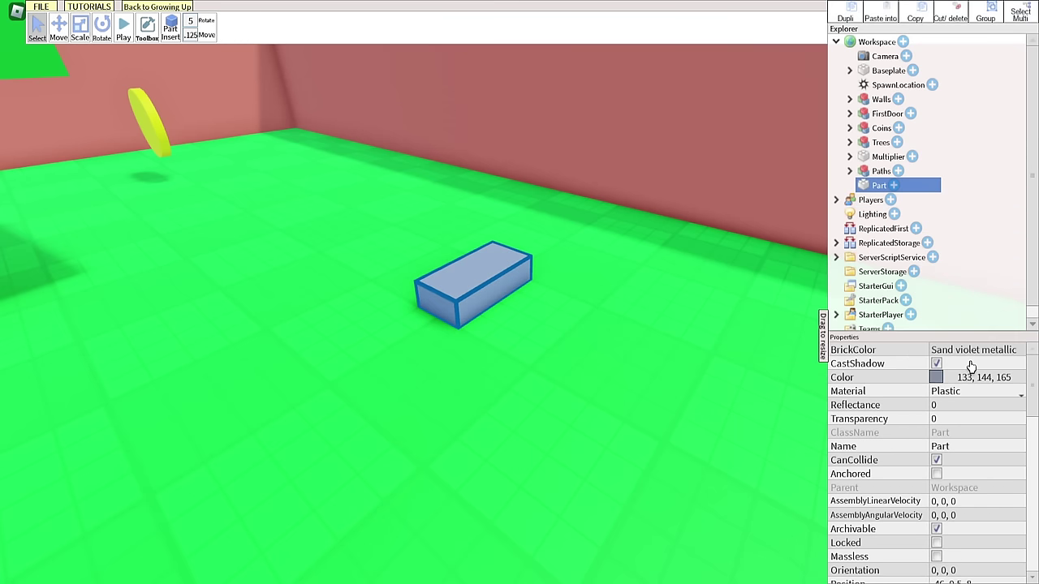
Step: Scale the block and its duplicate to different depths, heights and widths so they form a stepped rock
{"action": "left_click", "coordinate": [79, 30]}
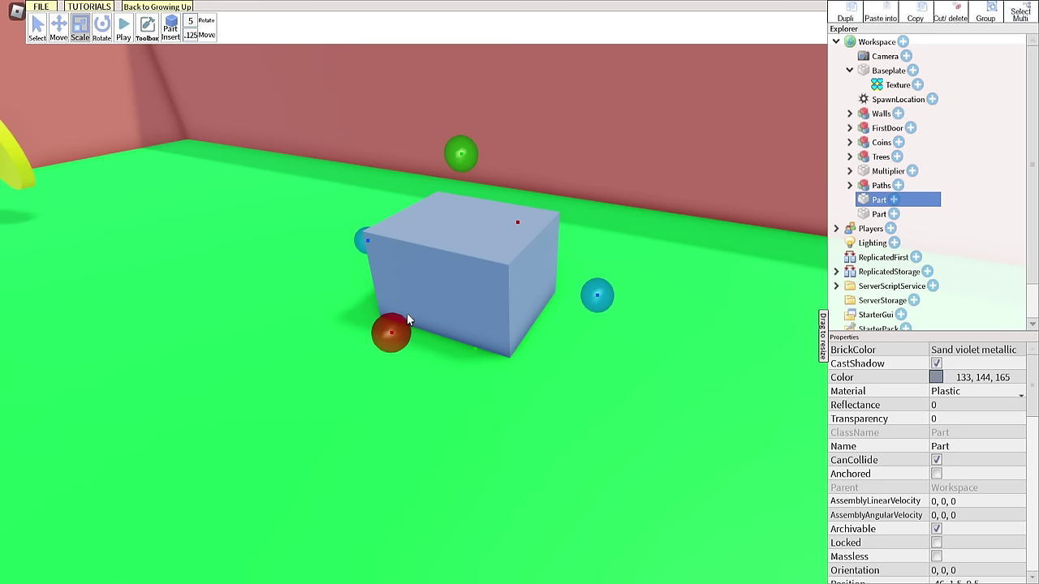
{"action": "left_click_drag", "start_coordinate": [396, 327], "coordinate": [335, 375]}
{"action": "left_click_drag", "start_coordinate": [457, 165], "coordinate": [461, 241]}
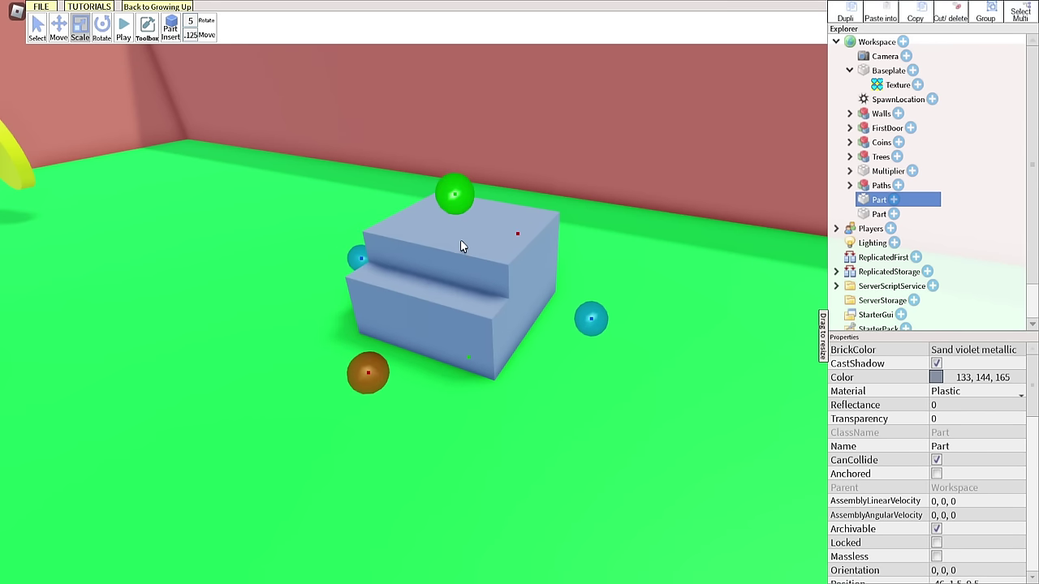
{"action": "left_click_drag", "start_coordinate": [591, 318], "coordinate": [659, 328]}
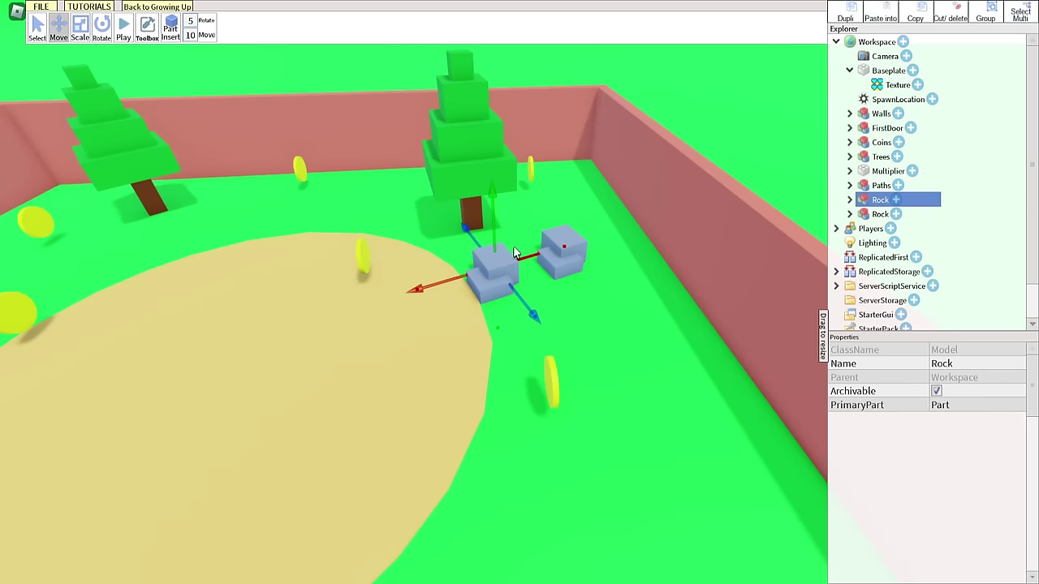
Step: Spread copies of the Rock model over the grass around the sandy circle
{"action": "left_click_drag", "start_coordinate": [413, 295], "coordinate": [289, 285]}
{"action": "scroll", "coordinate": [462, 324], "scroll_direction": "down", "scroll_amount": 2}
{"action": "scroll", "coordinate": [523, 307], "scroll_direction": "up", "scroll_amount": 2}
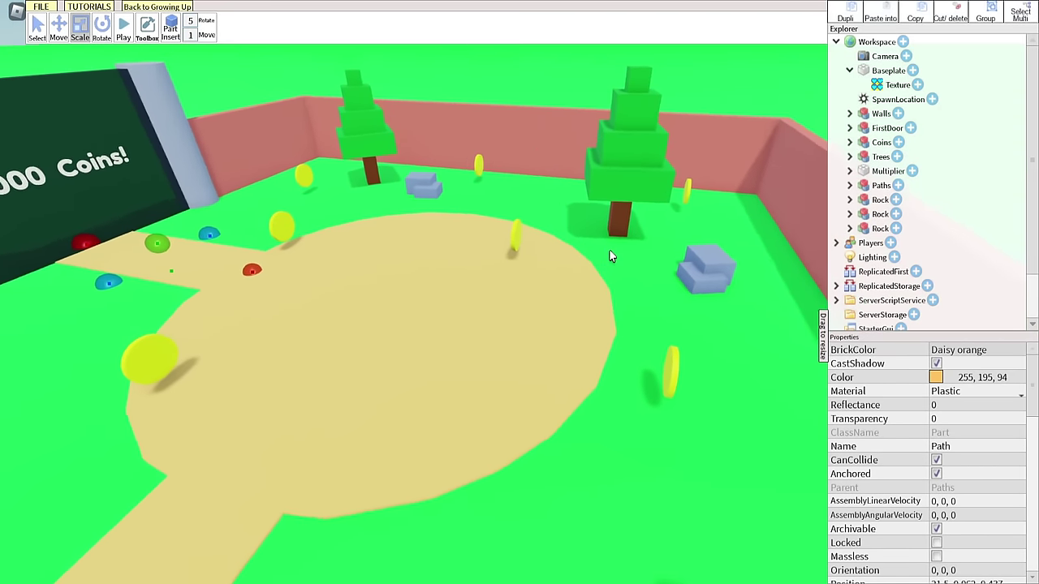
{"action": "key", "text": "s"}
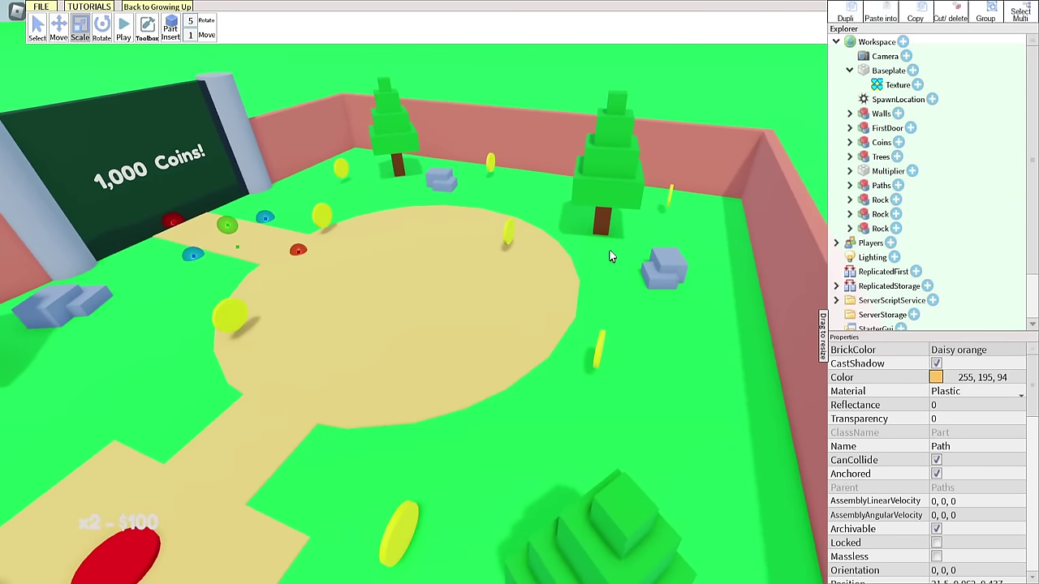
{"action": "key", "text": "w"}
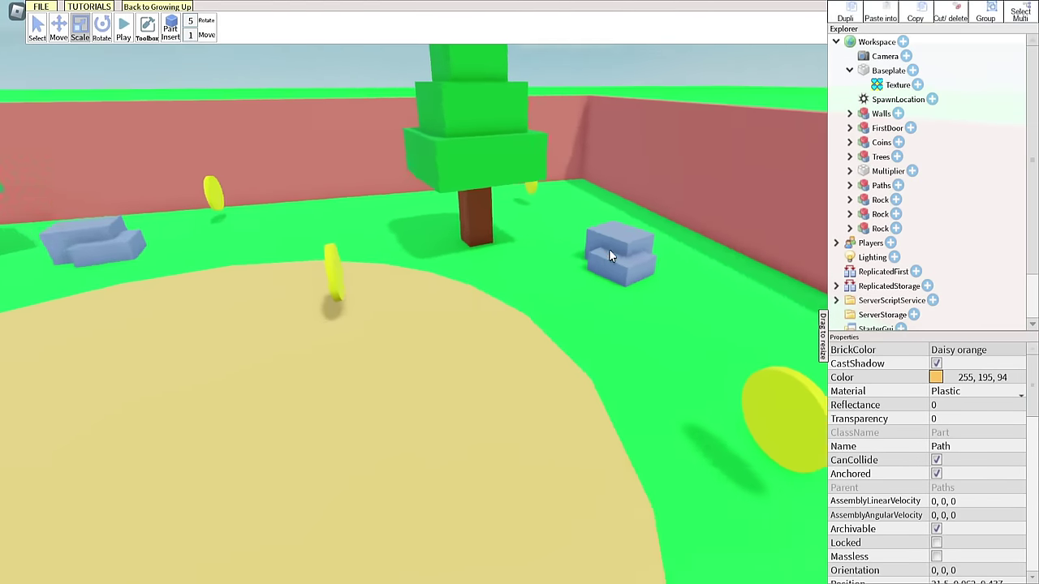
Step: Insert a new block near the wall, shape it into a small upright blade and arrange duplicates into a three-piece tuft
{"action": "left_click", "coordinate": [170, 30]}
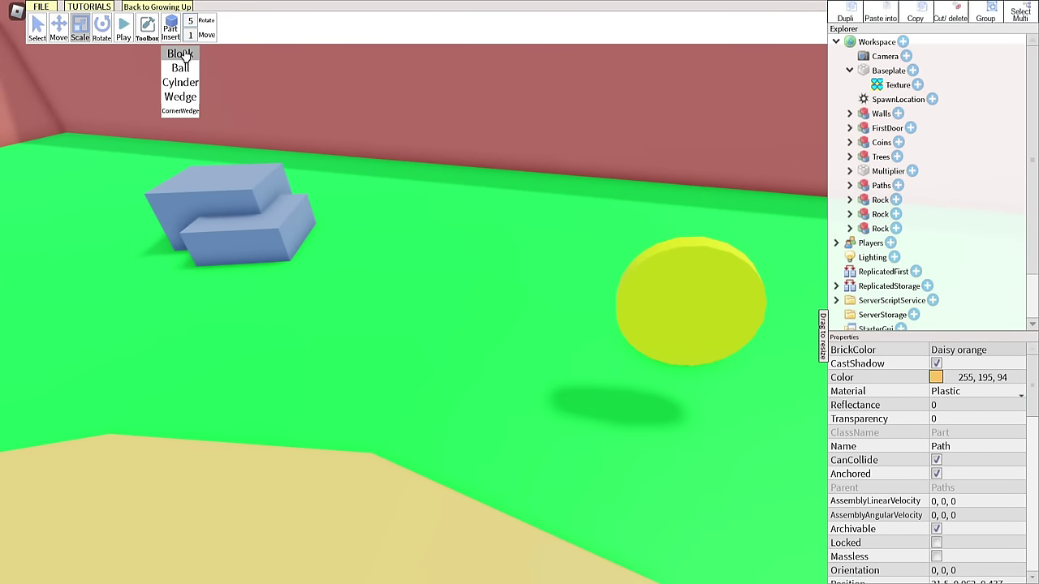
{"action": "left_click", "coordinate": [183, 54]}
{"action": "key", "text": "f"}
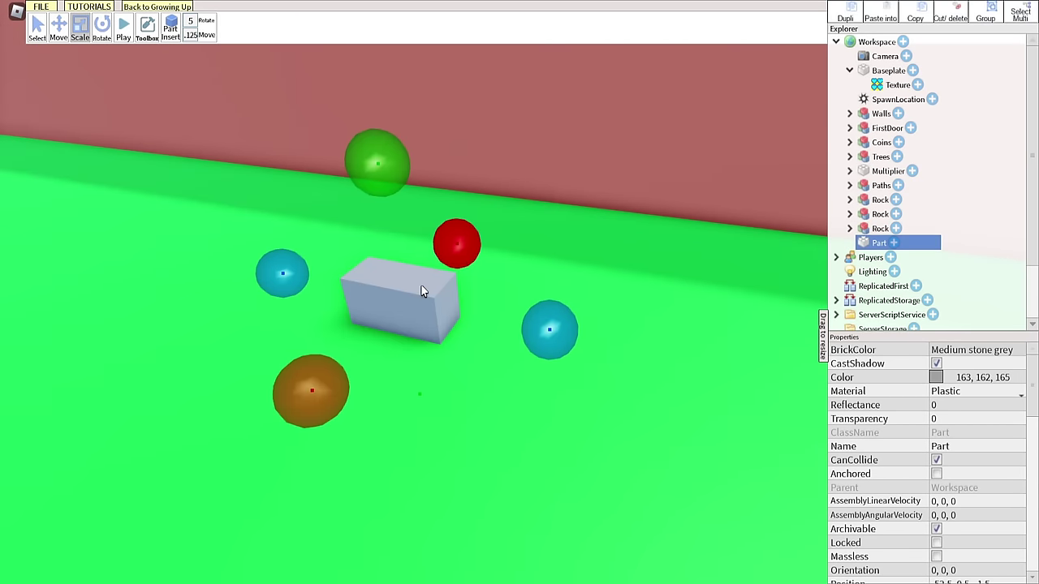
{"action": "left_click_drag", "start_coordinate": [534, 303], "coordinate": [554, 307]}
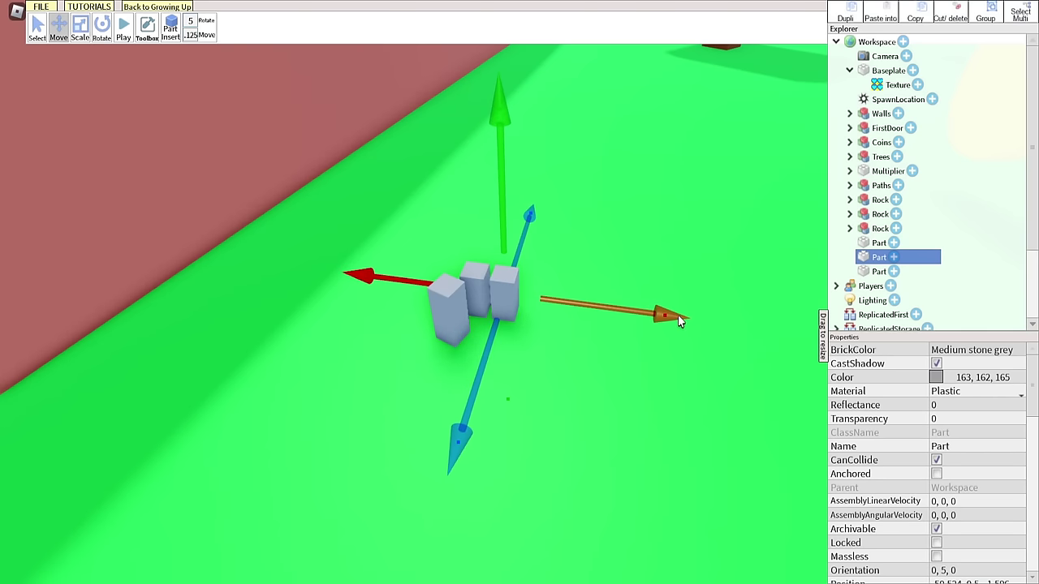
{"action": "key", "text": "ctrl+3"}
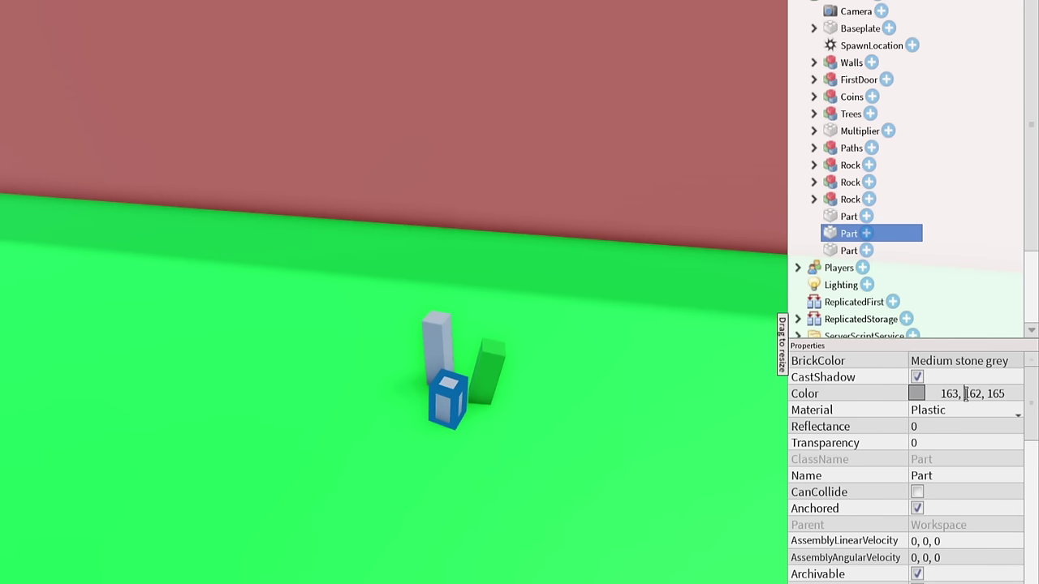
Step: Set the colour of the grass blade to 18, 176, 42
{"action": "double_click", "coordinate": [983, 378]}
{"action": "key", "text": "ctrl+a"}
{"action": "type", "text": "18, 176, 42"}
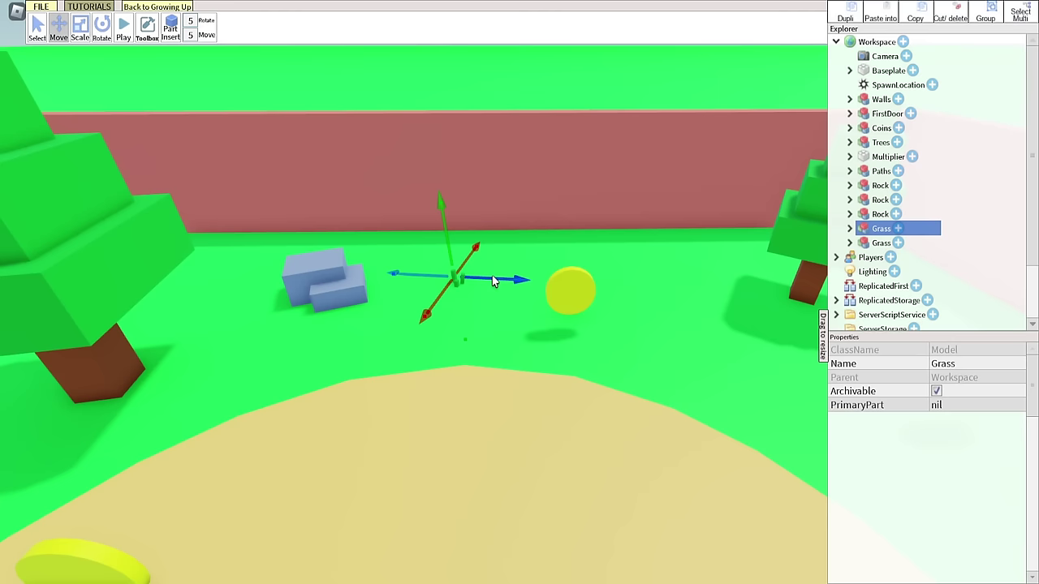
Step: Move the Grass copy along the wall towards the tree and lower it to ground level using a different move increment
{"action": "left_click_drag", "start_coordinate": [492, 275], "coordinate": [609, 276]}
{"action": "key", "text": "w"}
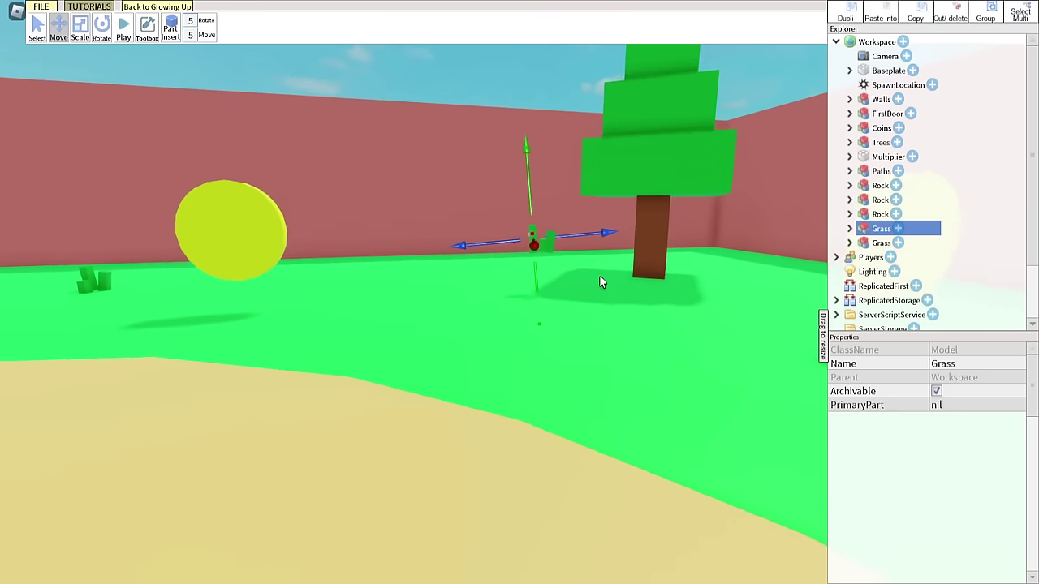
{"action": "key", "text": "s"}
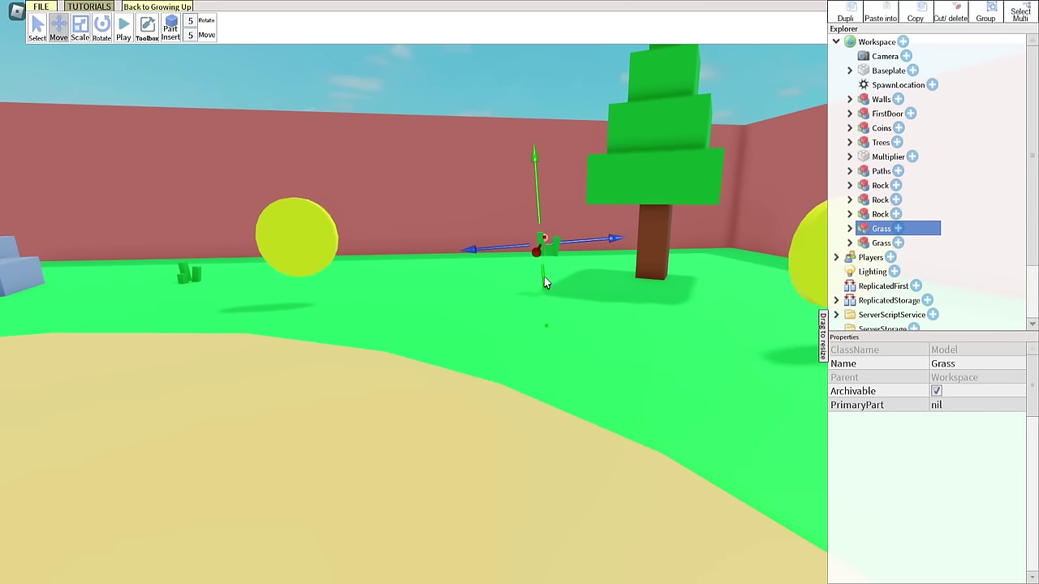
{"action": "left_click_drag", "start_coordinate": [544, 277], "coordinate": [526, 260]}
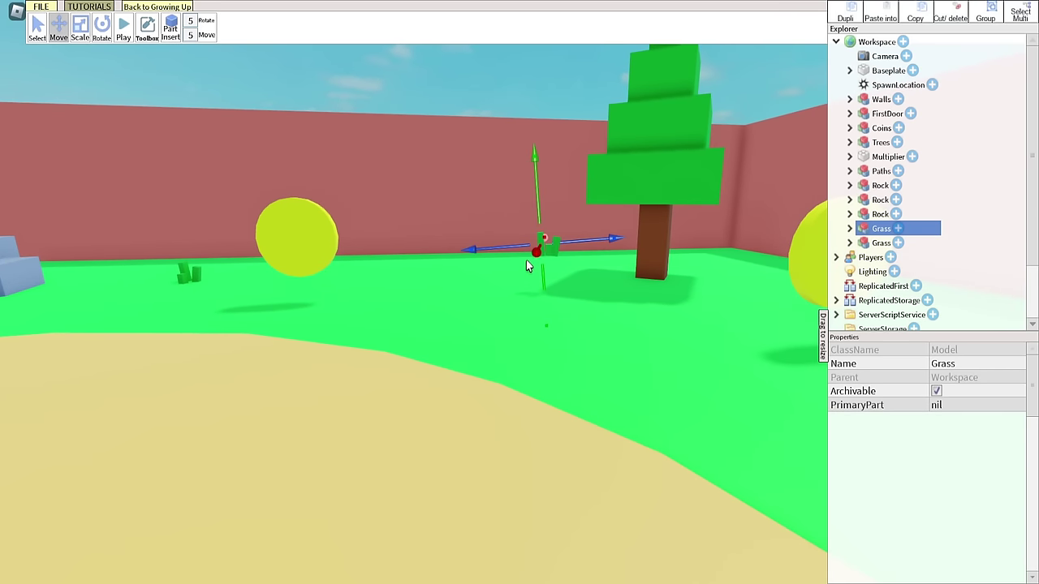
{"action": "left_click", "coordinate": [188, 37]}
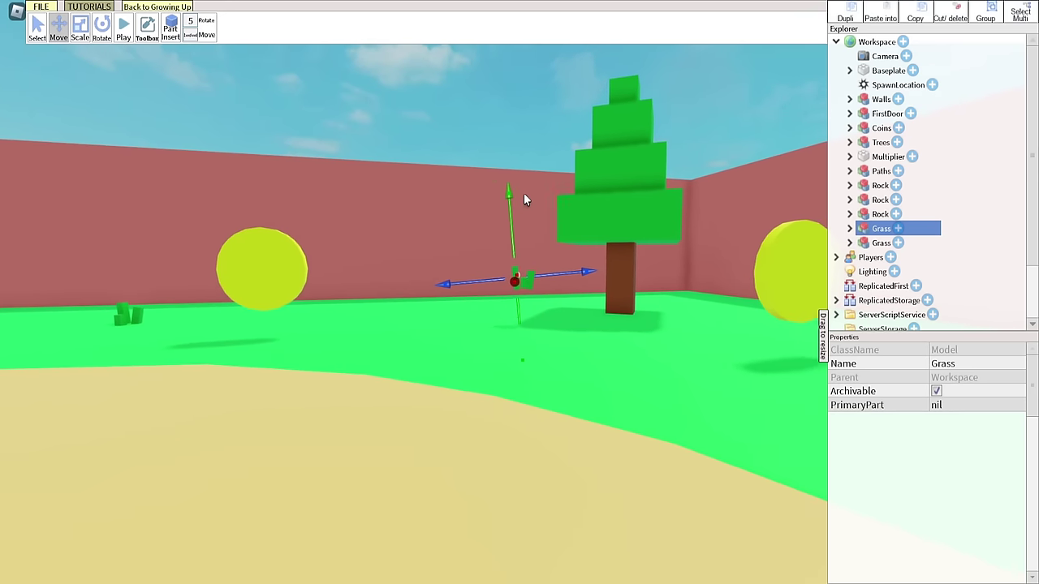
{"action": "left_click_drag", "start_coordinate": [516, 233], "coordinate": [538, 300]}
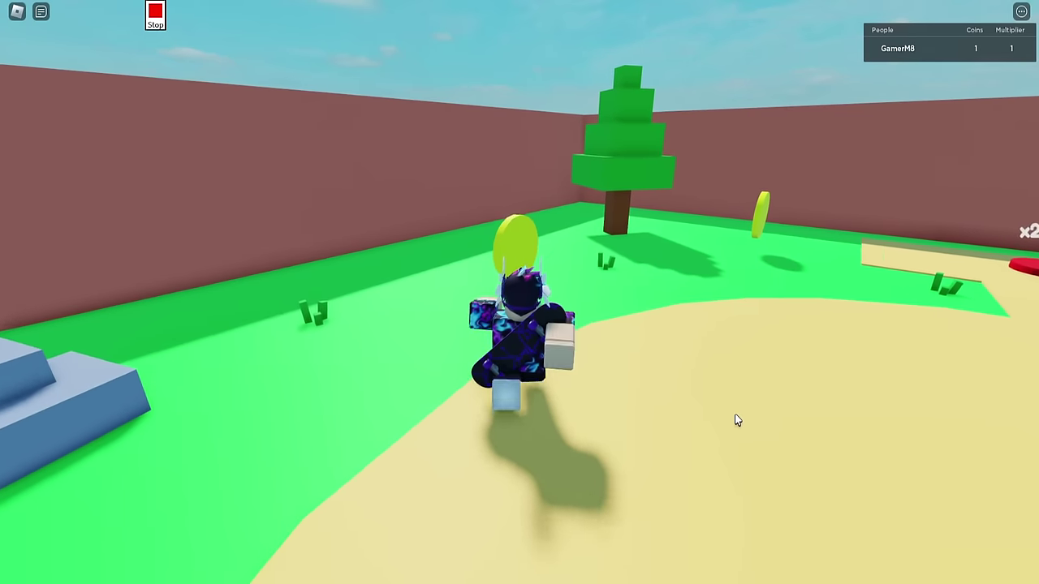
Step: Playtest the decorated map by collecting coins around the sandy circle and running to the x2 multiplier button
{"action": "key", "text": "w"}
{"action": "key", "text": "d"}
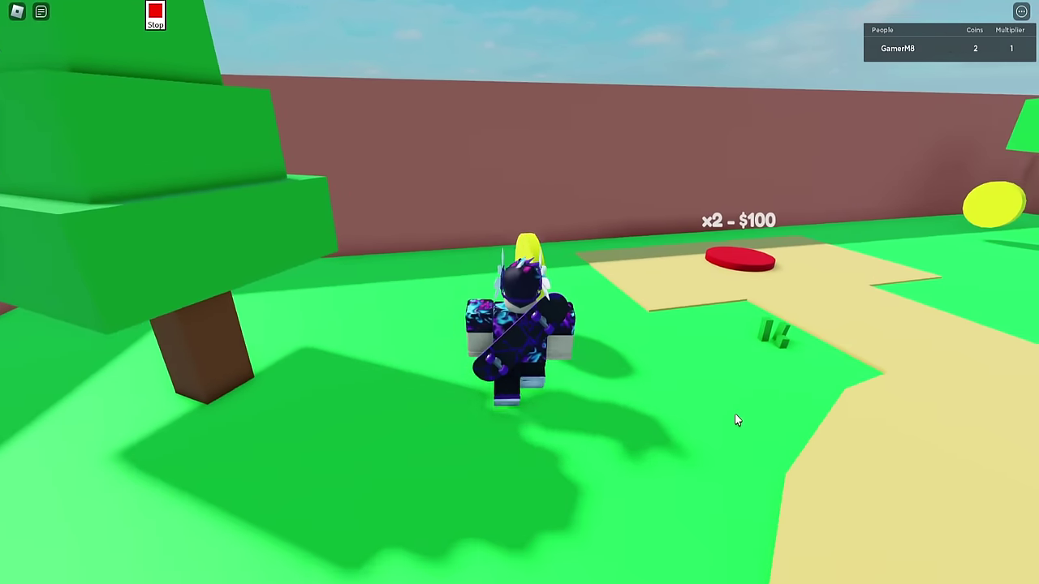
{"action": "key", "text": "d"}
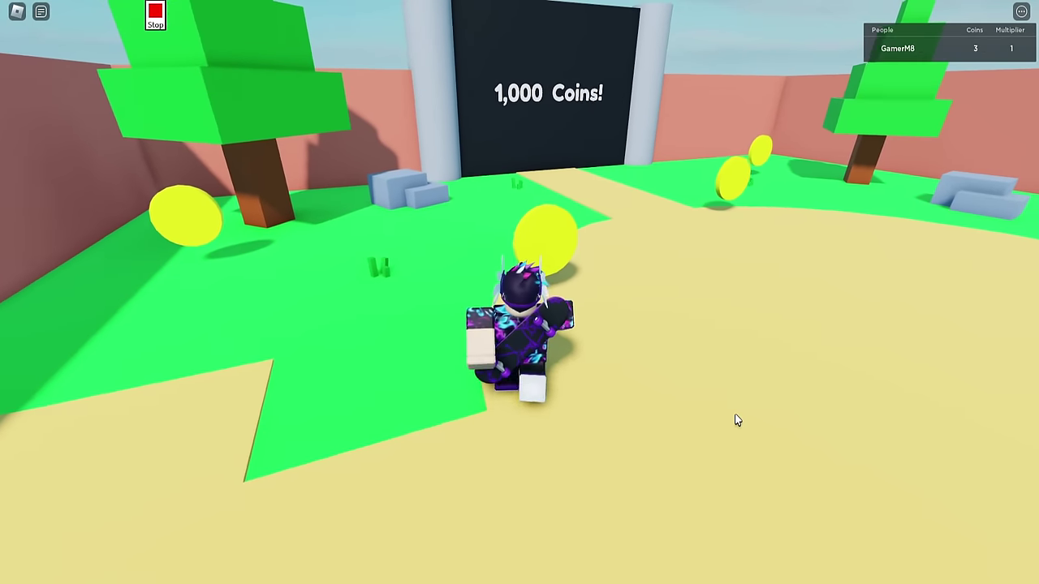
{"action": "key", "text": "d"}
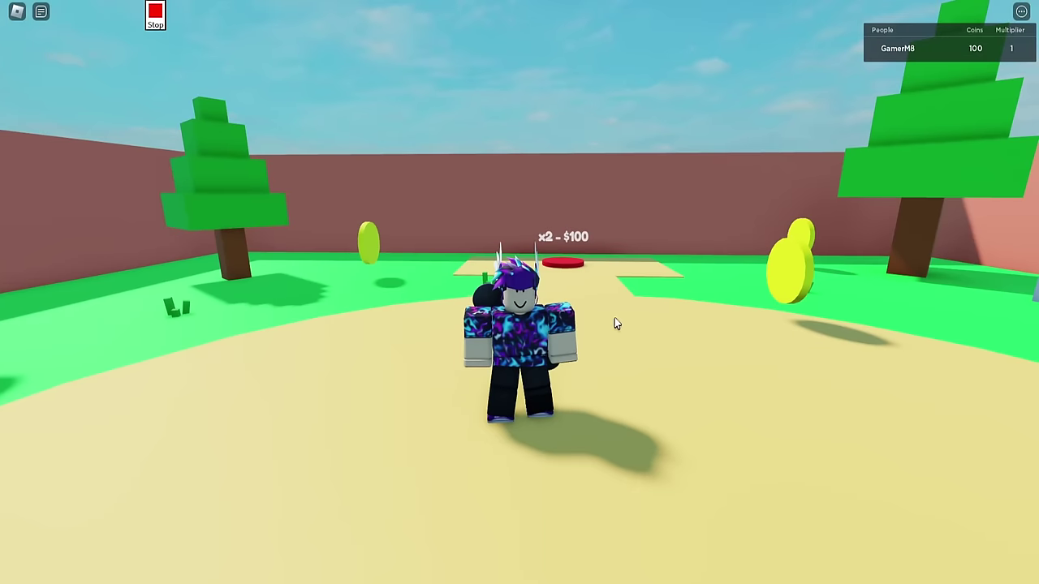
{"action": "key", "text": "a"}
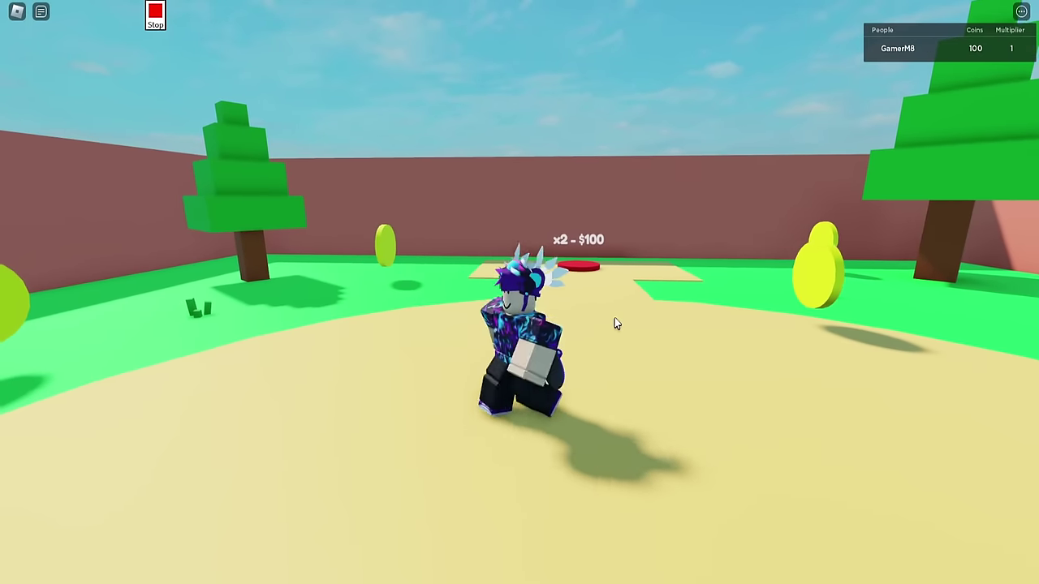
{"action": "key", "text": "w"}
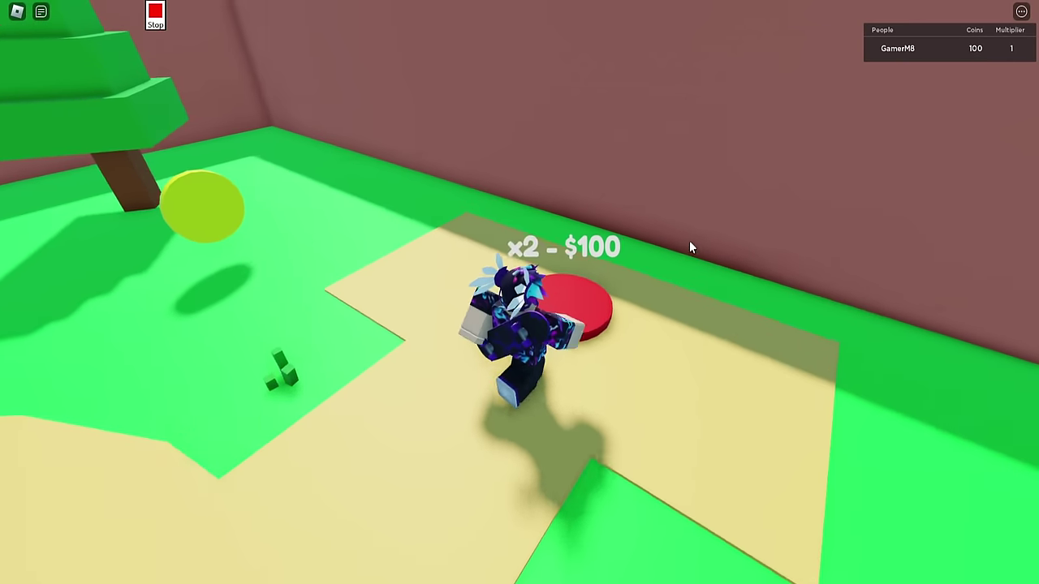